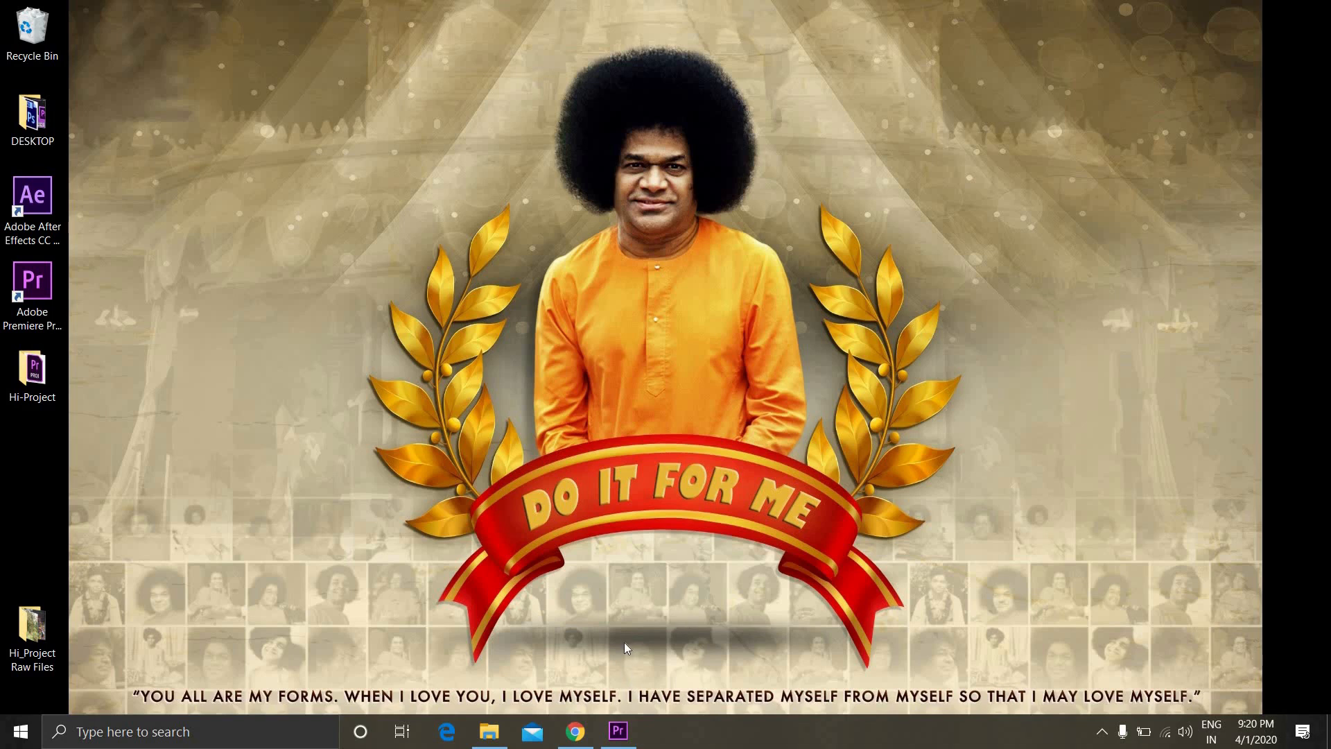
Switch to Premiere Pro and append Walking-Road1.MP4 directly after Drive-Car1.MP4 on track V1
{"action": "left_click", "coordinate": [619, 731]}
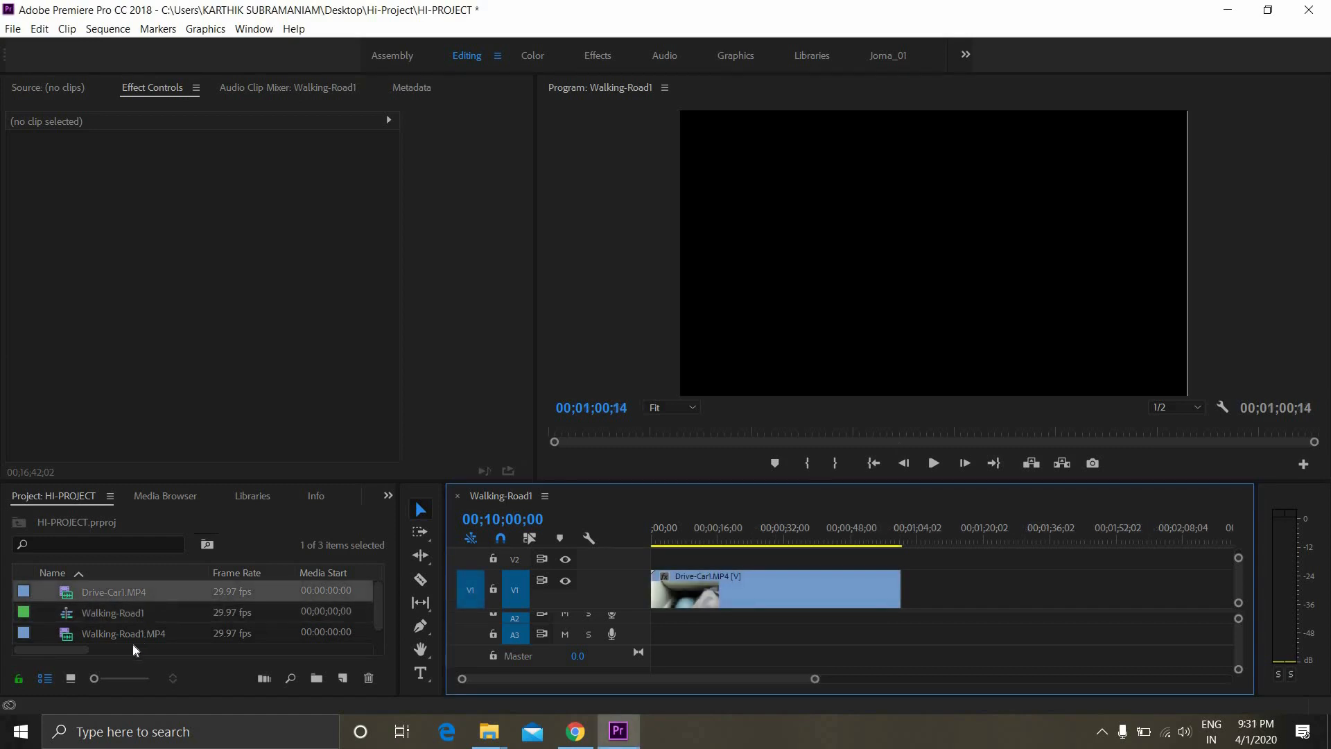
{"action": "left_click_drag", "start_coordinate": [148, 626], "coordinate": [891, 608]}
Split the Drive-Car1.MP4 clip at 00;00;10;16, 00;00;28;05 and 00;00;43;24
{"action": "left_click_drag", "start_coordinate": [810, 539], "coordinate": [685, 579]}
{"action": "key", "text": "space"}
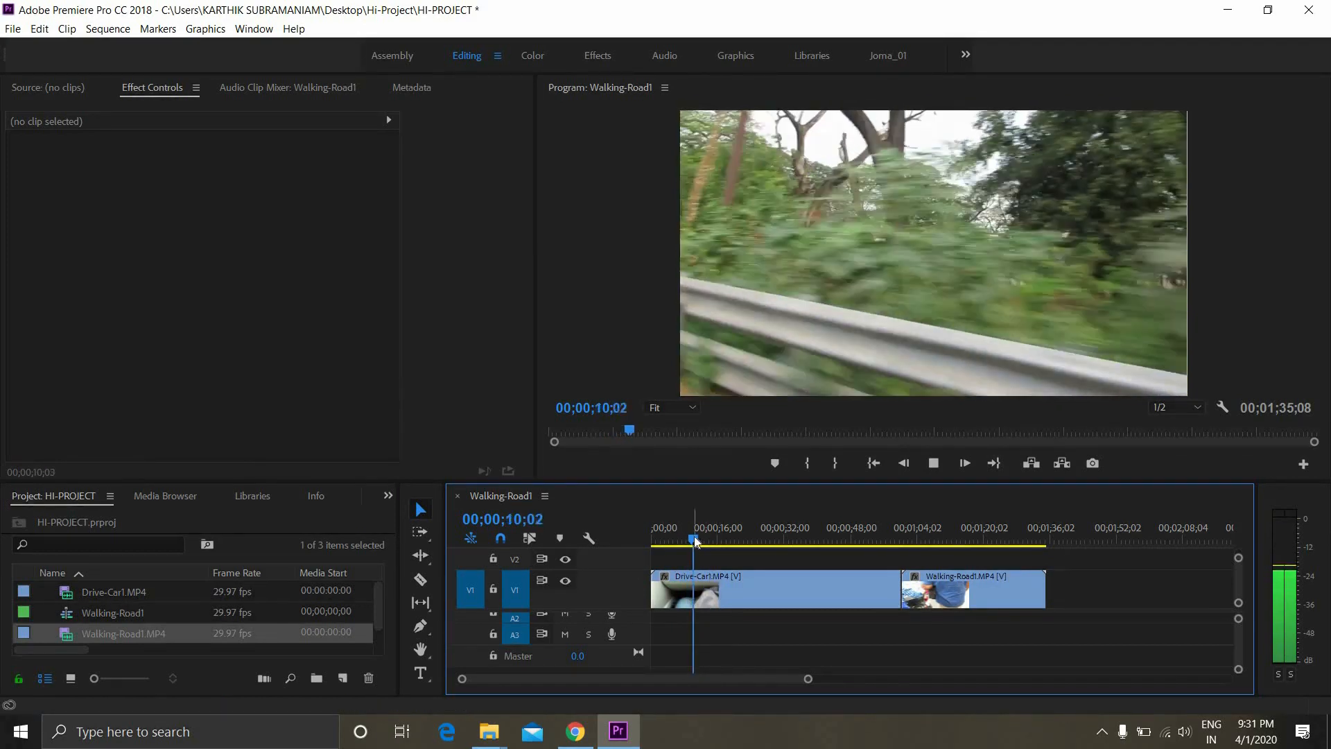
{"action": "key", "text": "space"}
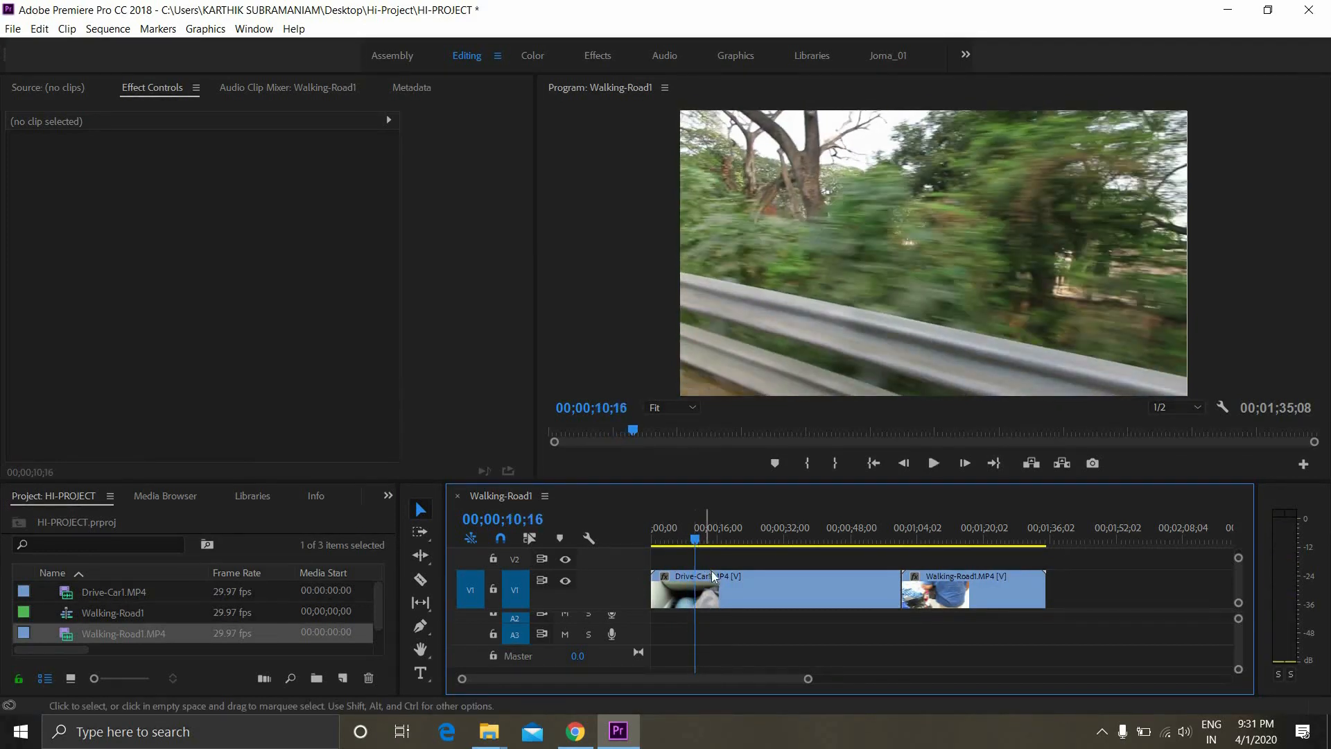
{"action": "key", "text": "ctrl+k"}
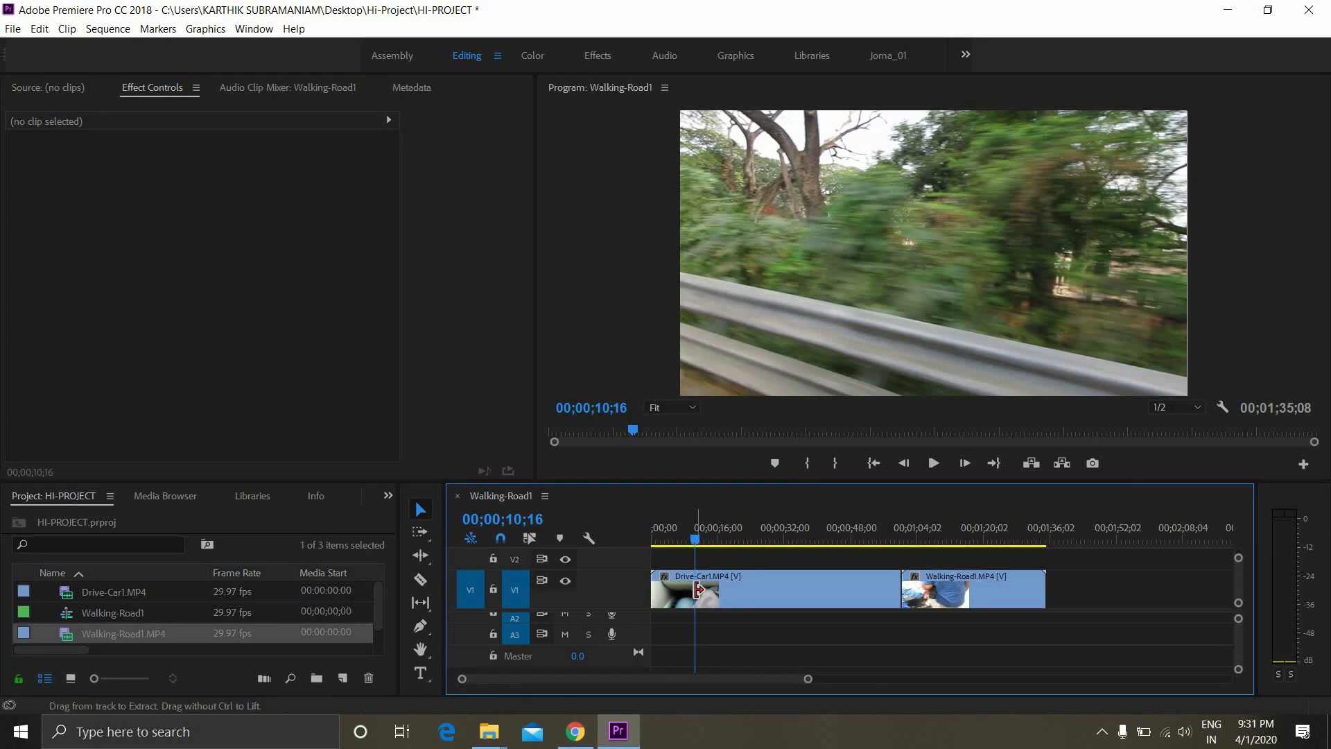
{"action": "left_click", "coordinate": [770, 540]}
{"action": "key", "text": "ctrl+k"}
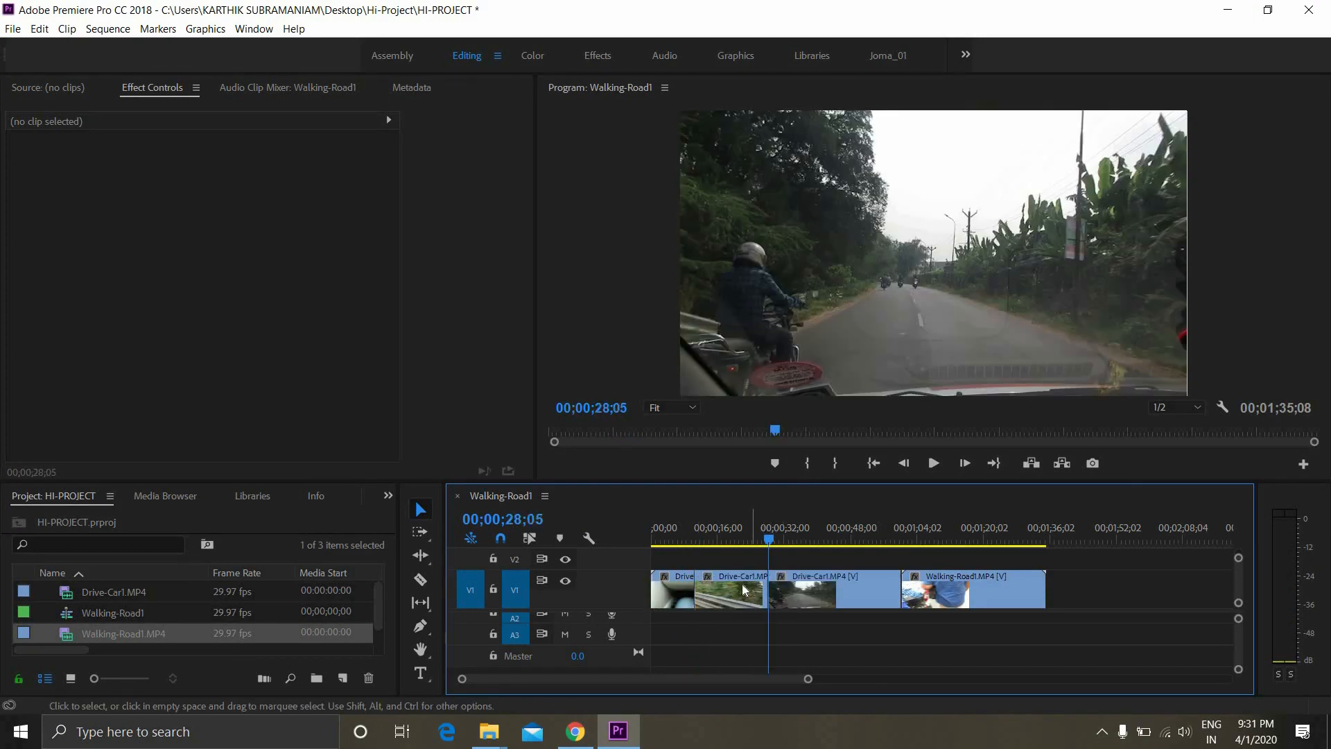
{"action": "left_click", "coordinate": [821, 530]}
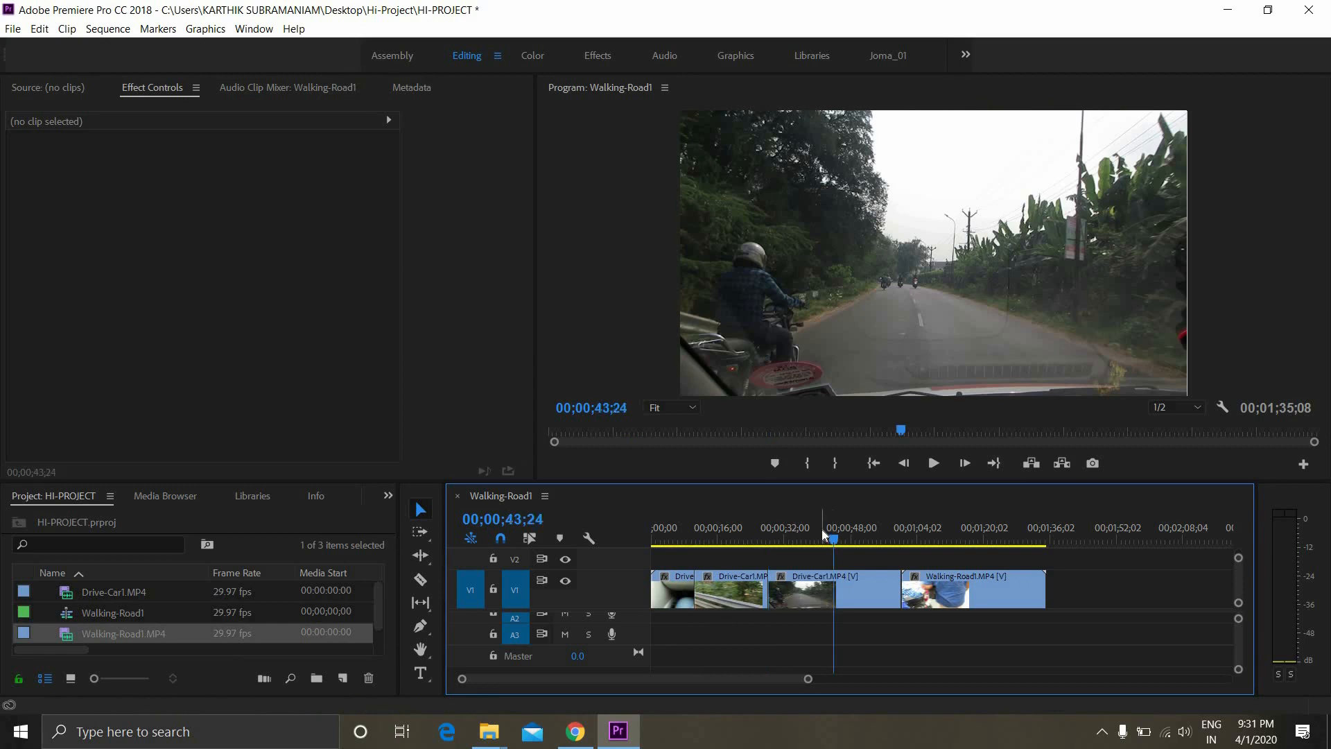
{"action": "key", "text": "ctrl+k"}
Split the Walking-Road1.MP4 clip at 00;01;14;28
{"action": "left_click", "coordinate": [915, 533]}
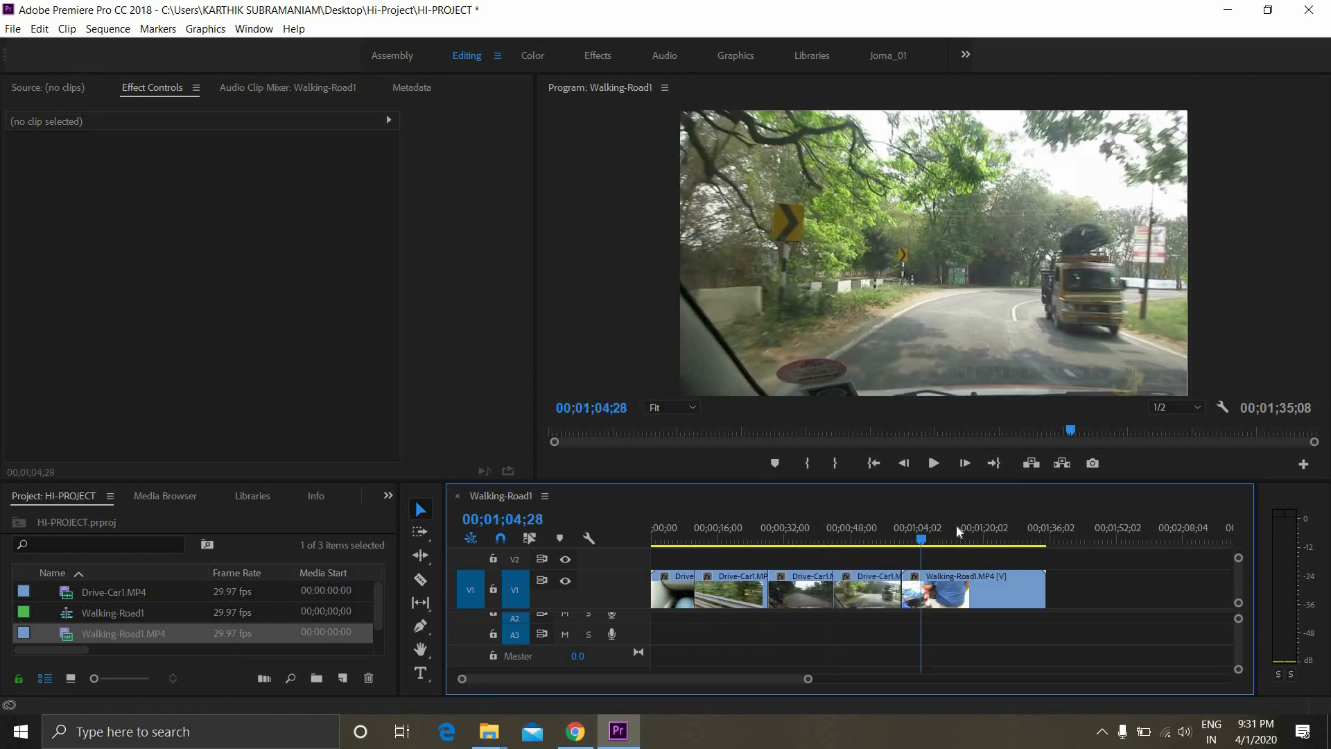
{"action": "left_click", "coordinate": [956, 527]}
{"action": "mouse_move", "coordinate": [973, 535]}
{"action": "left_mouse_down"}
{"action": "mouse_move", "coordinate": [985, 533]}
{"action": "mouse_move", "coordinate": [966, 533]}
{"action": "left_mouse_up"}
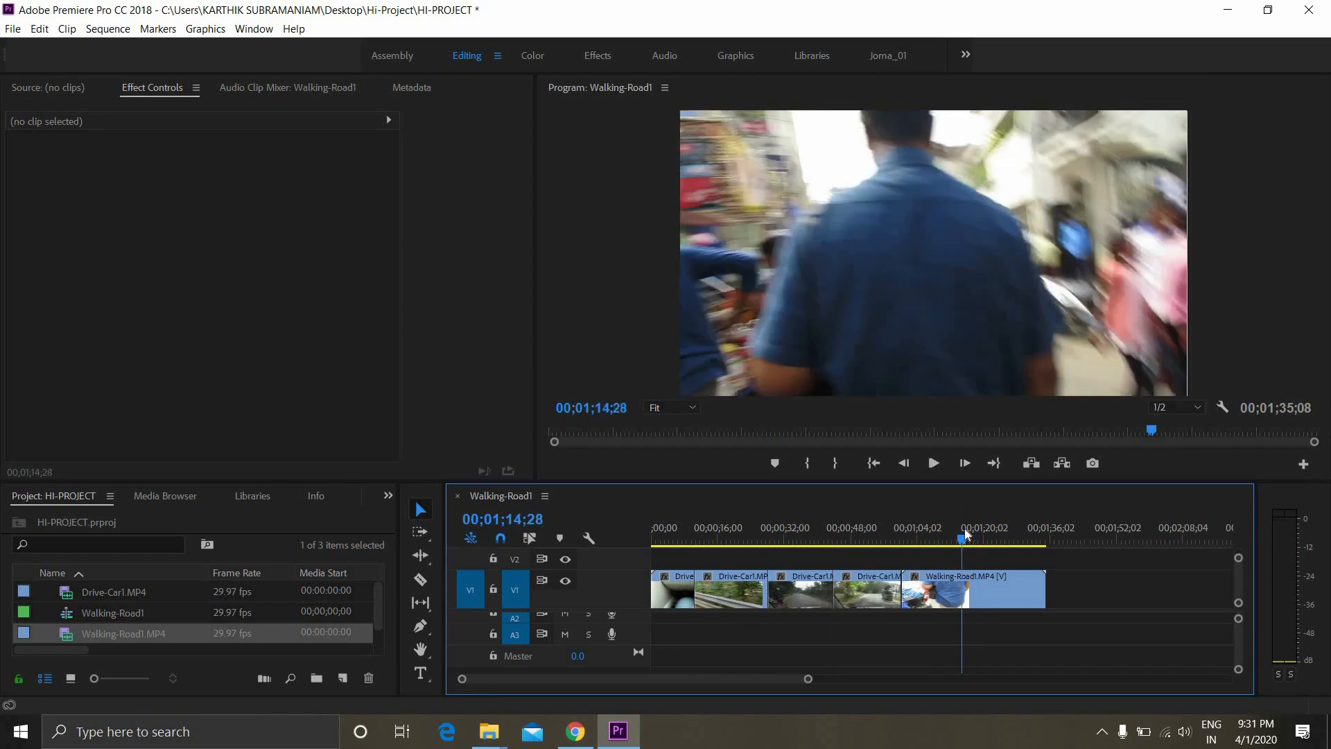
{"action": "key", "text": "ctrl+k"}
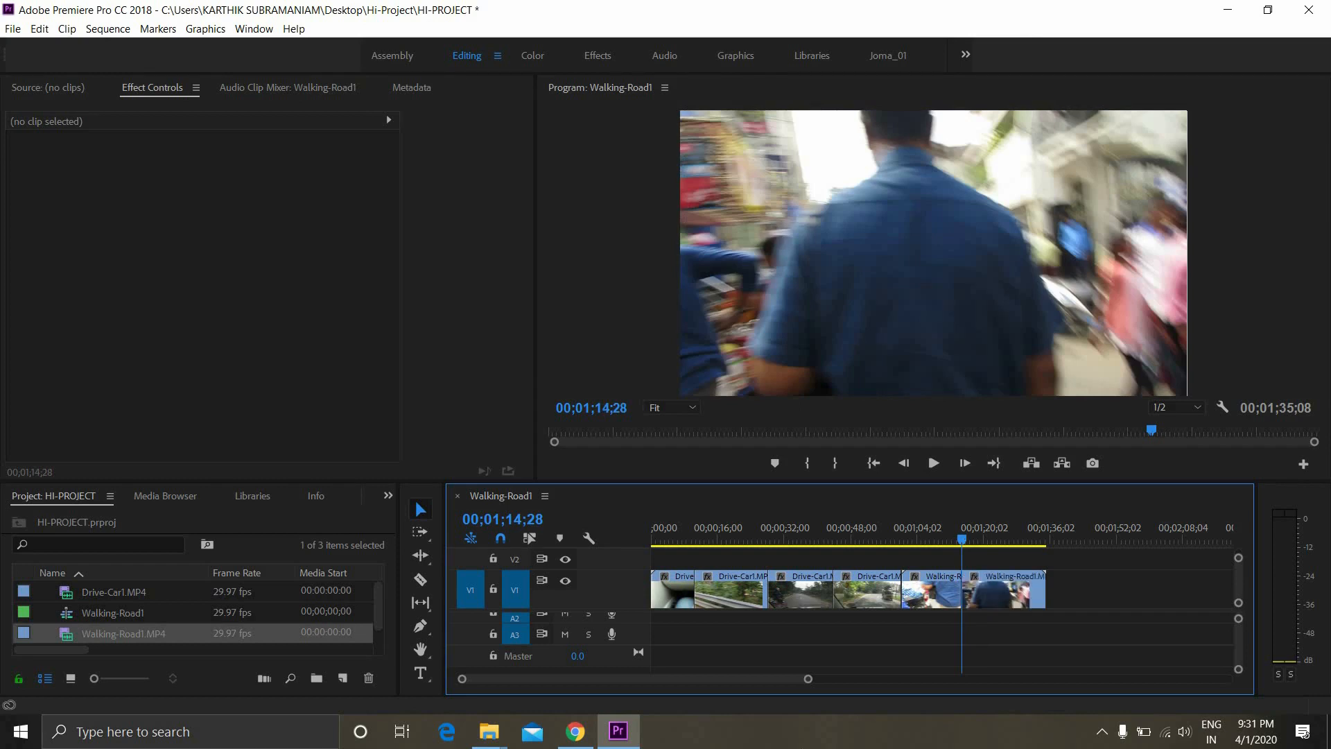
Delete the second Drive-Car1 video segment and move the first Walking-Road1 segment with its audio into the space directly after the first Drive-Car1 segment
{"action": "left_click", "coordinate": [739, 597]}
{"action": "key", "text": "Delete"}
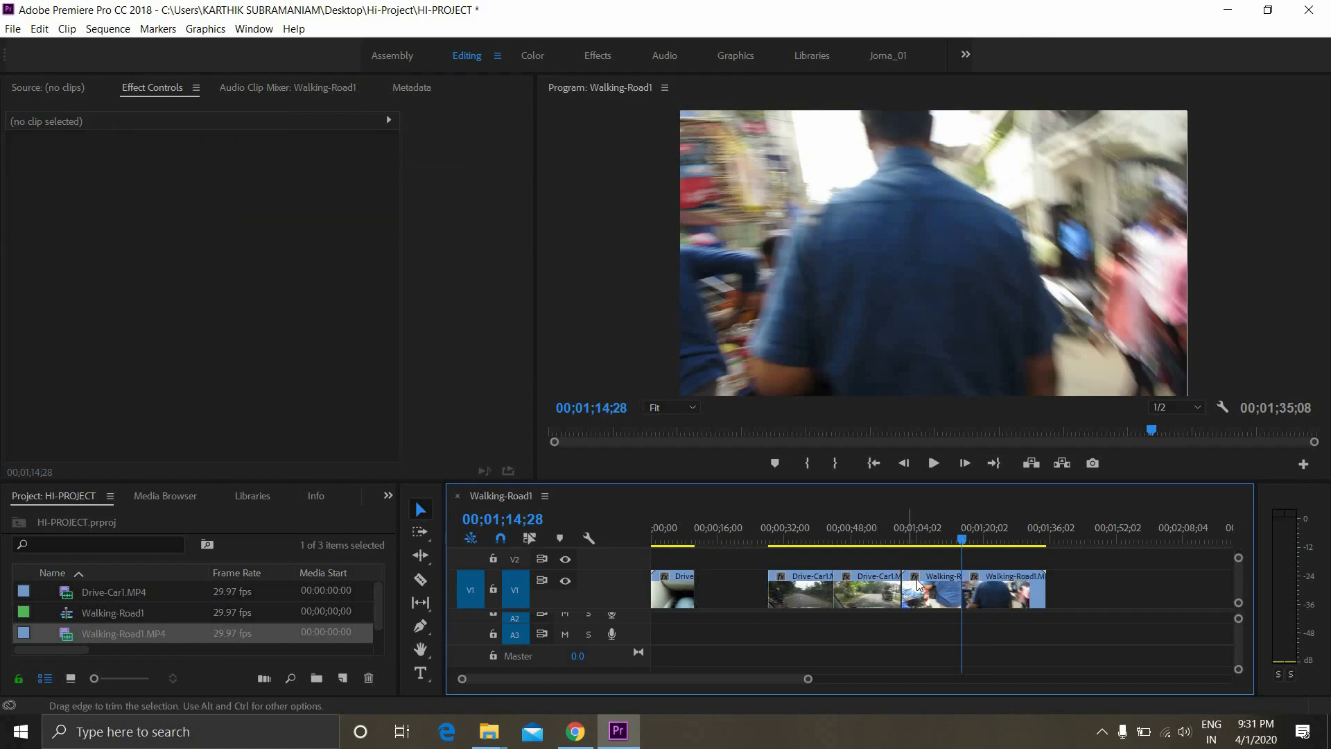
{"action": "left_click_drag", "start_coordinate": [929, 589], "coordinate": [714, 579]}
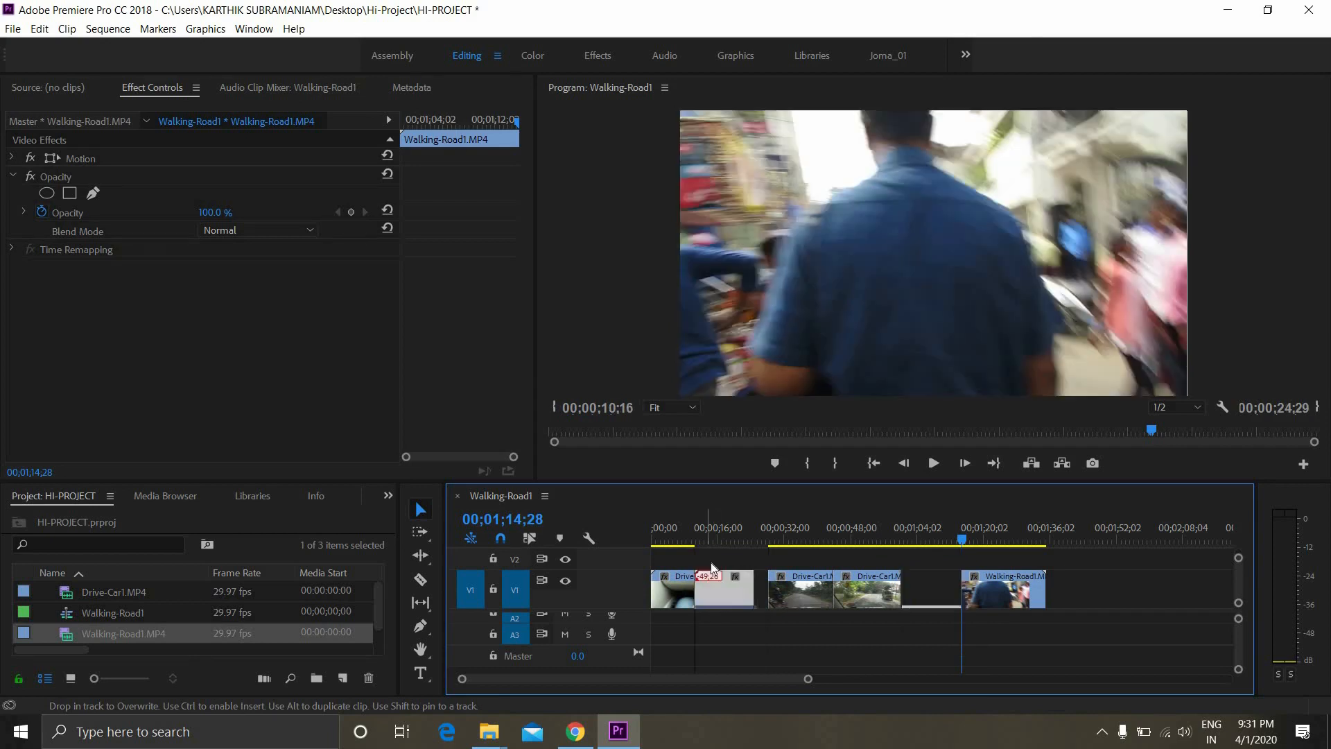
{"action": "key", "text": "ctrl+z"}
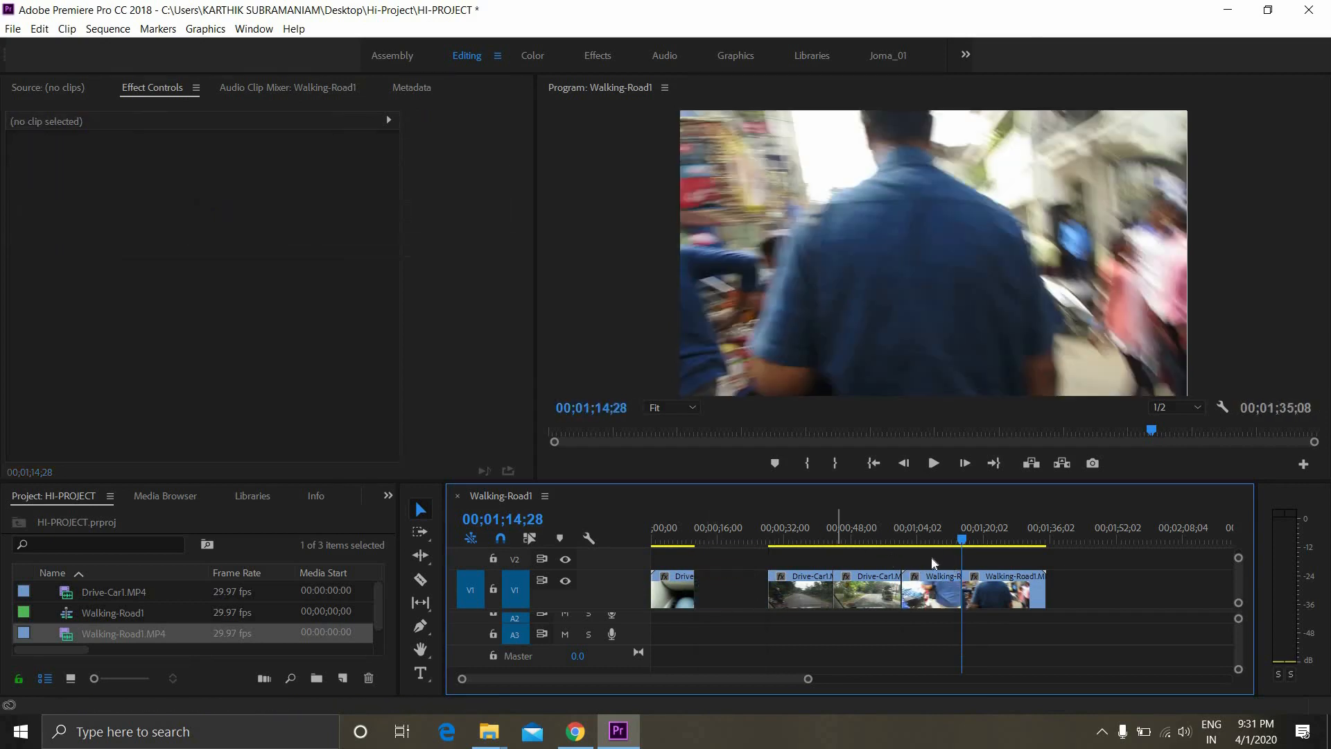
{"action": "scroll", "coordinate": [923, 629], "scroll_direction": "up", "scroll_amount": 1}
{"action": "scroll", "coordinate": [925, 630], "scroll_direction": "up", "scroll_amount": 1}
{"action": "left_click", "coordinate": [926, 624]}
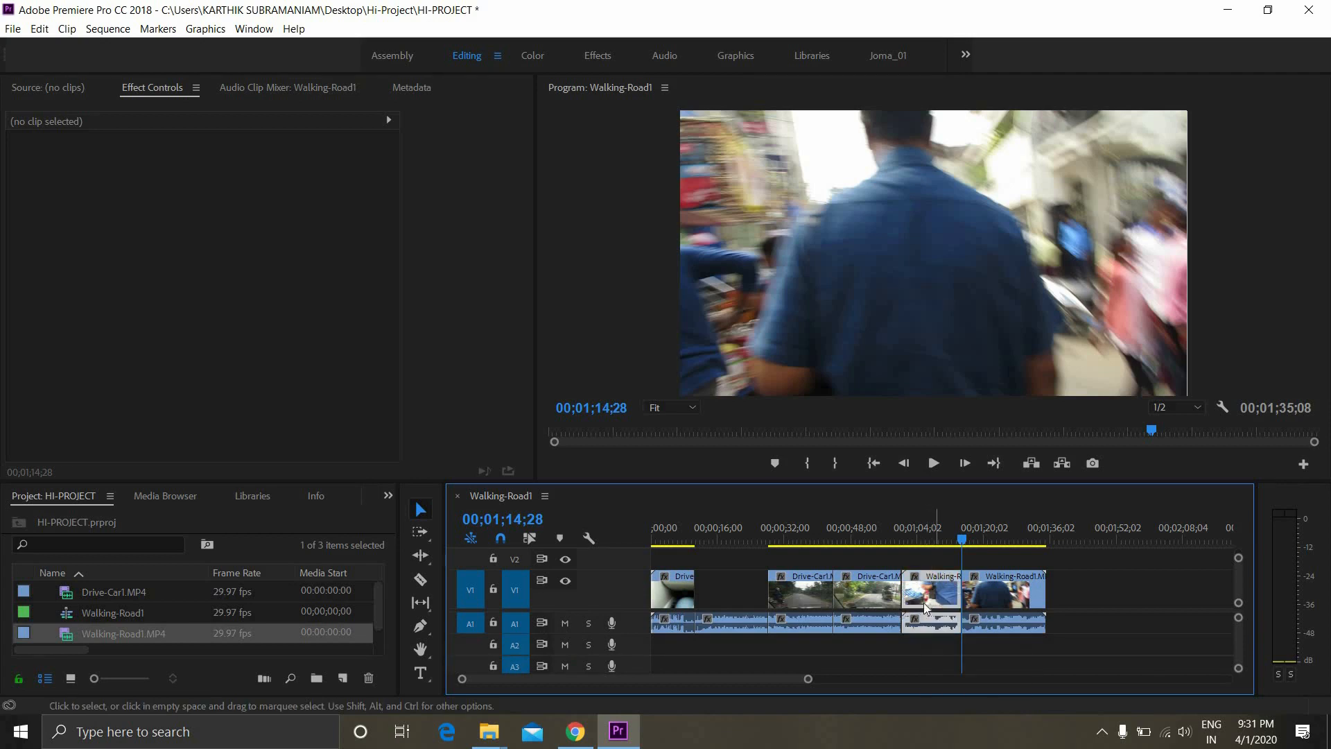
{"action": "left_click_drag", "start_coordinate": [721, 576], "coordinate": [763, 627]}
Remove the leftover audio piece and close the gap after the first Walking-Road1 segment
{"action": "left_click", "coordinate": [810, 547]}
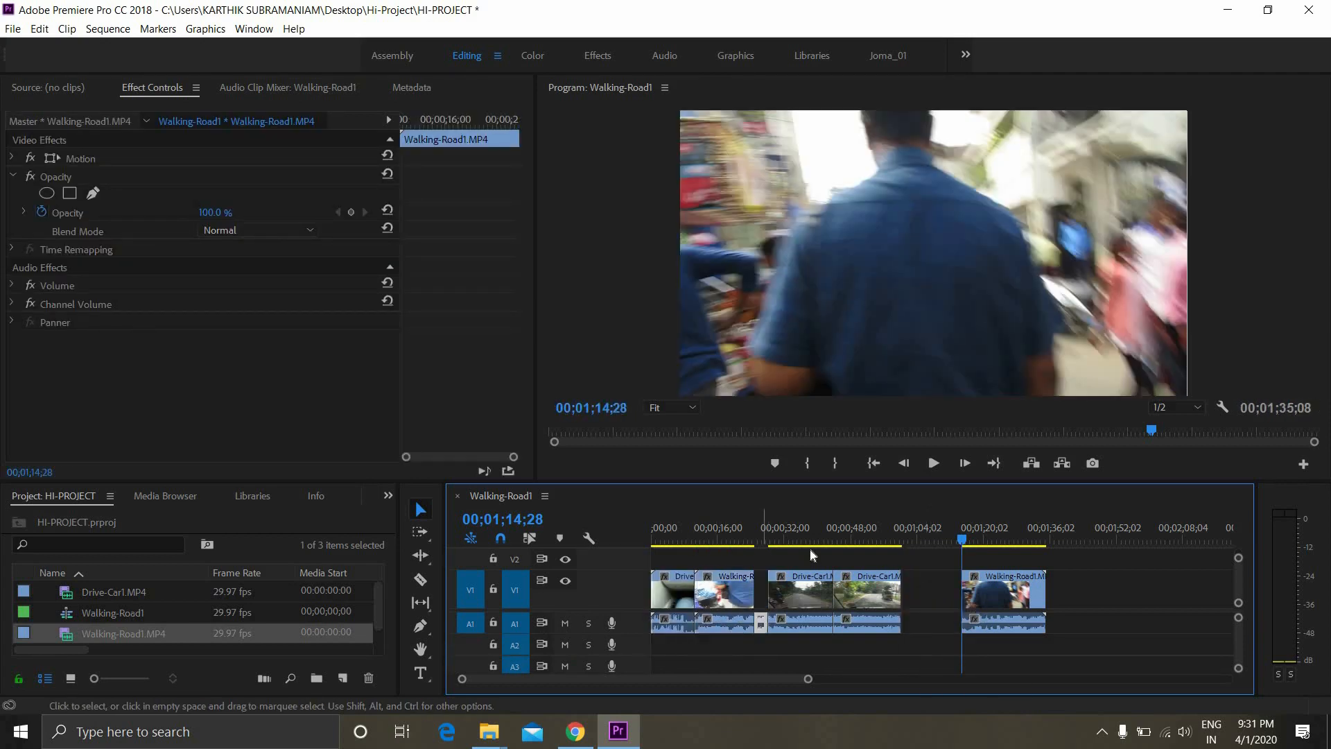
{"action": "left_click", "coordinate": [760, 595]}
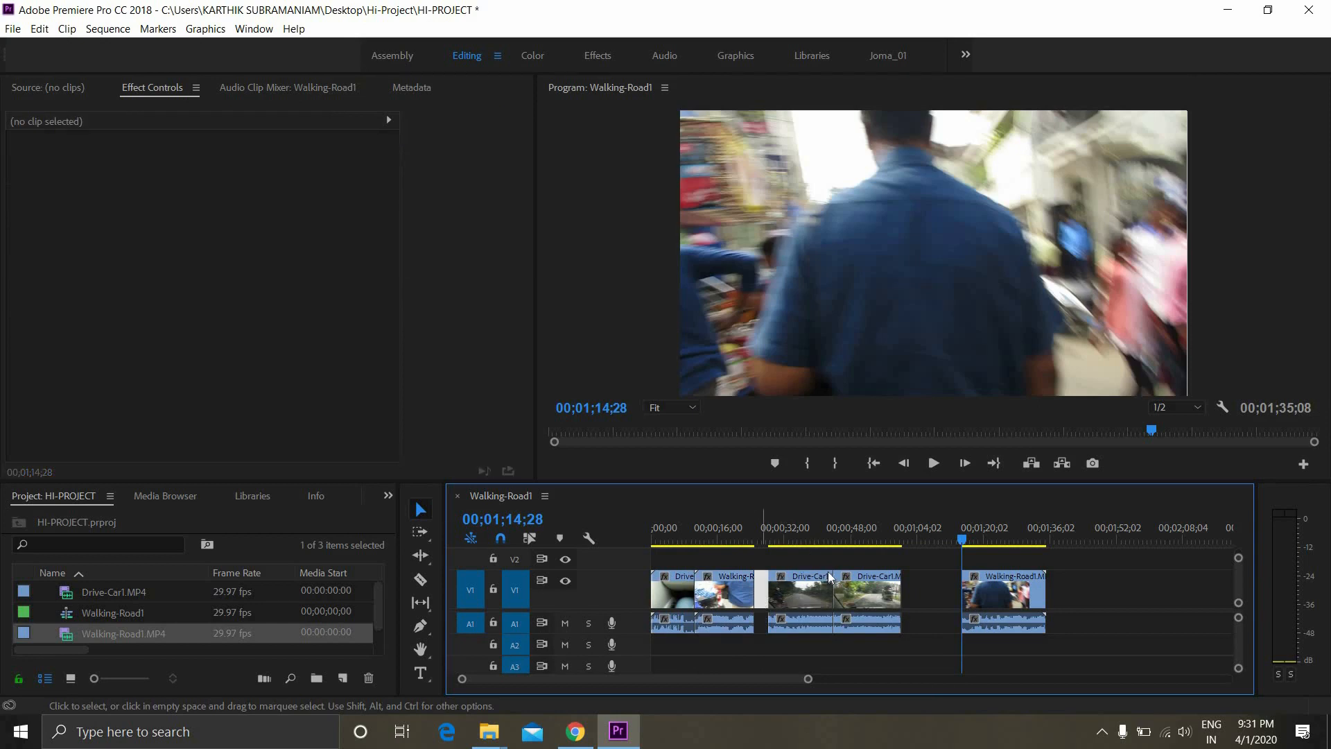
{"action": "key", "text": "Delete"}
Reorder the last segments so the second Walking-Road1 segment comes before the final Drive-Car1 segment, with no gaps between them
{"action": "left_click_drag", "start_coordinate": [906, 583], "coordinate": [1115, 654]}
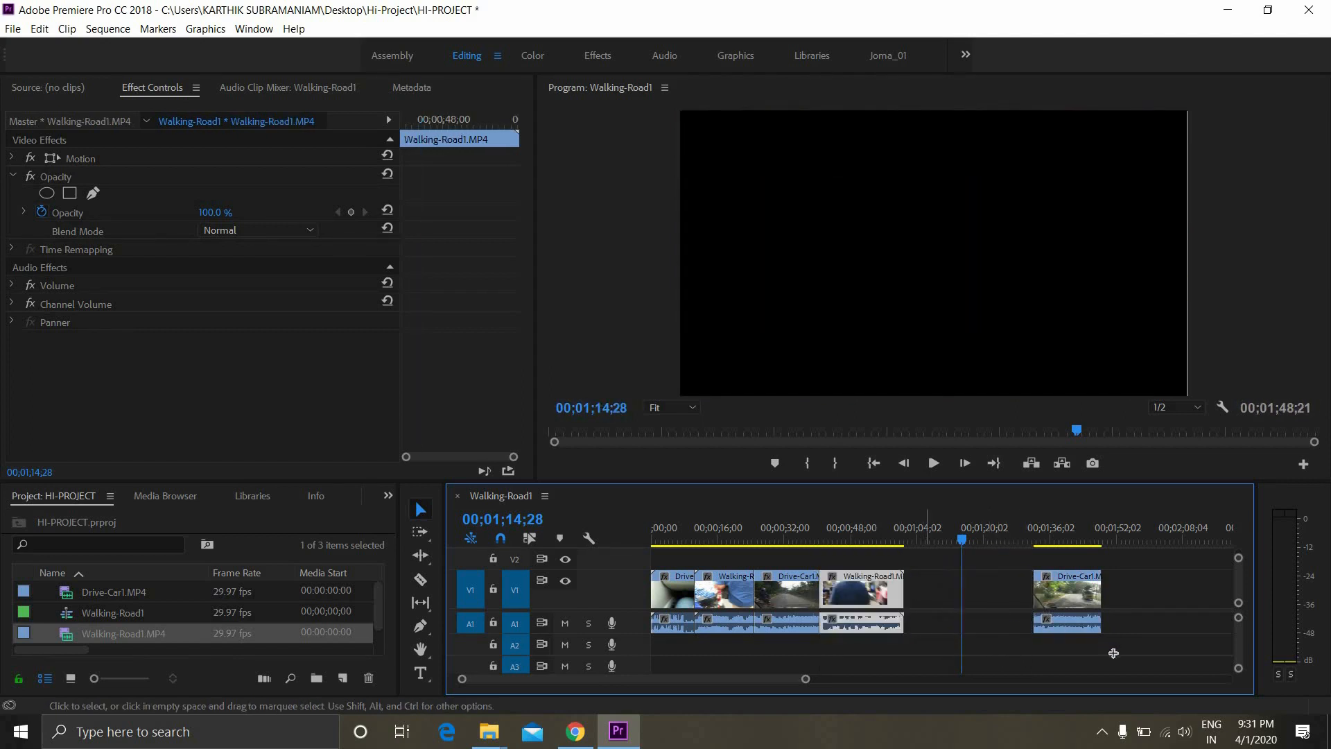
{"action": "left_click_drag", "start_coordinate": [1063, 588], "coordinate": [934, 582]}
Play back the cuts on either side of the first Walking-Road1 segment
{"action": "left_click_drag", "start_coordinate": [691, 540], "coordinate": [690, 541]}
{"action": "key", "text": "space"}
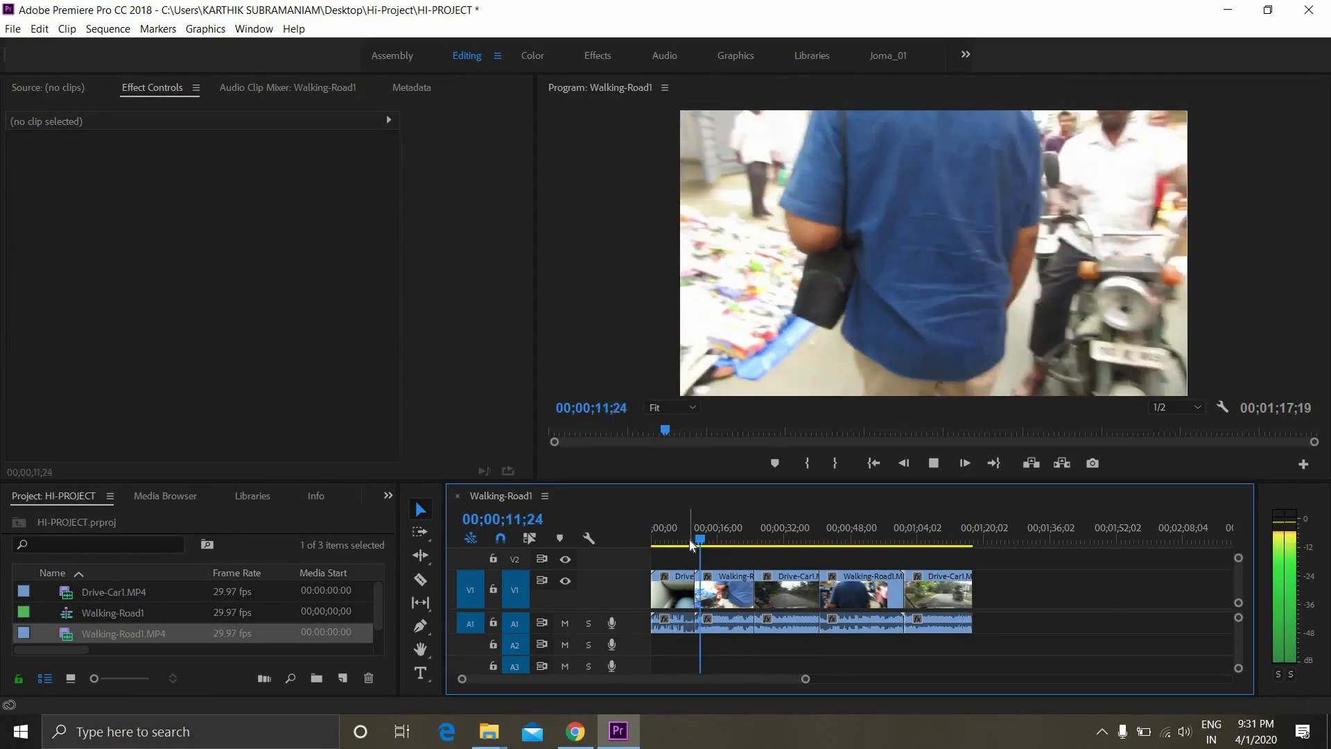
{"action": "left_click", "coordinate": [748, 544]}
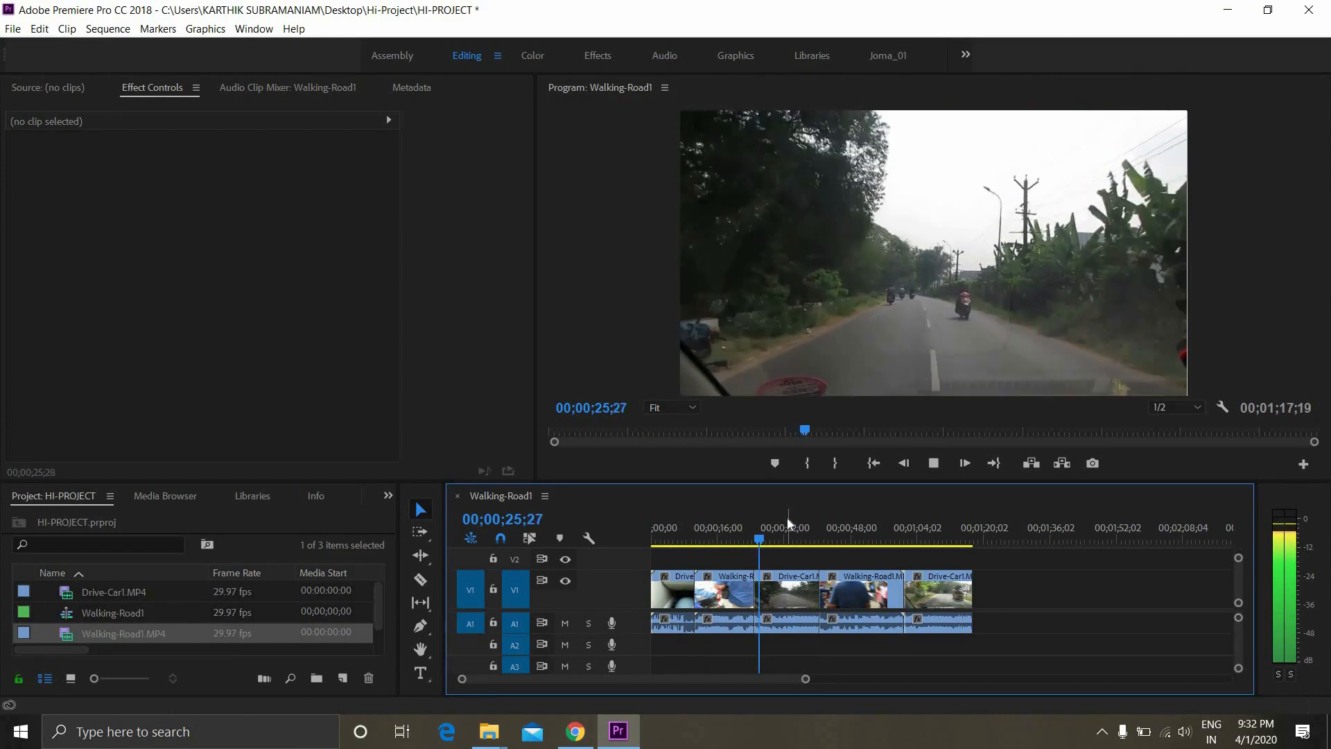
{"action": "key", "text": "space"}
Delete the audio of all the clips from track A1, keeping the video
{"action": "left_click_drag", "start_coordinate": [1024, 643], "coordinate": [595, 624]}
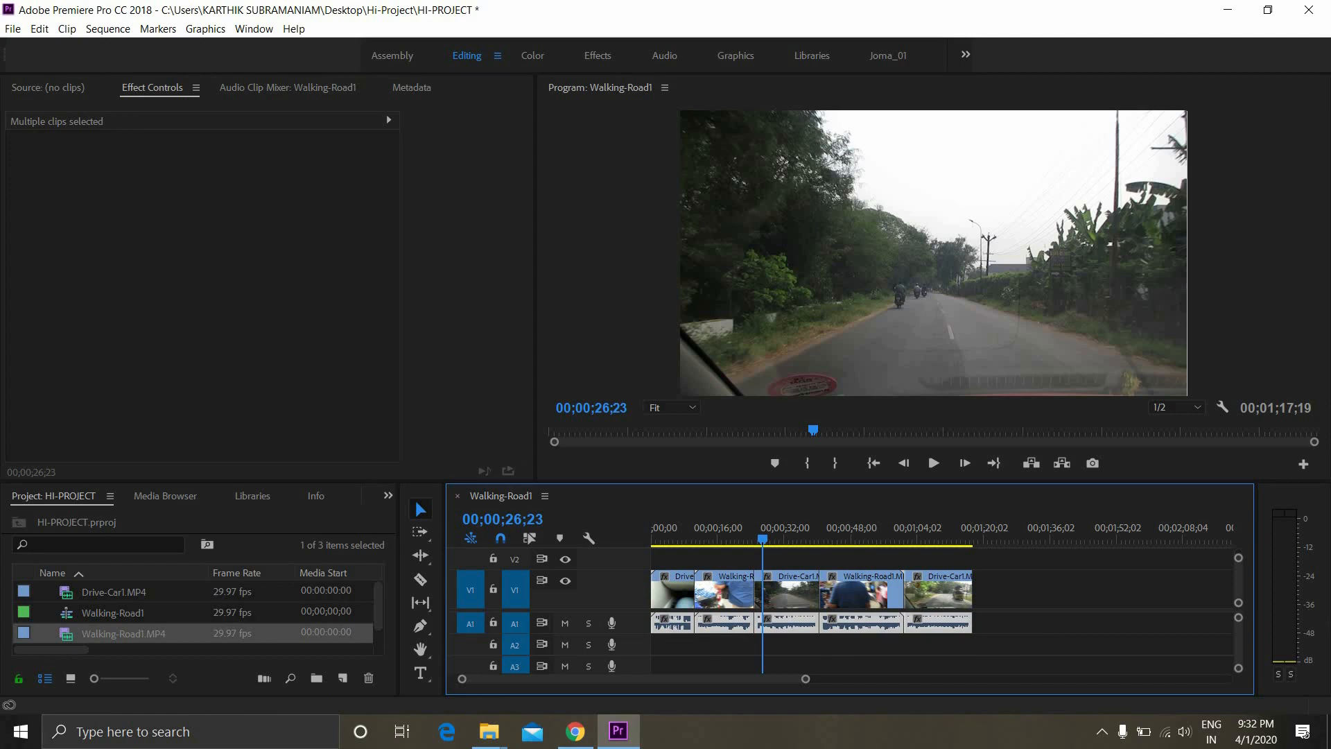
{"action": "key", "text": "Delete"}
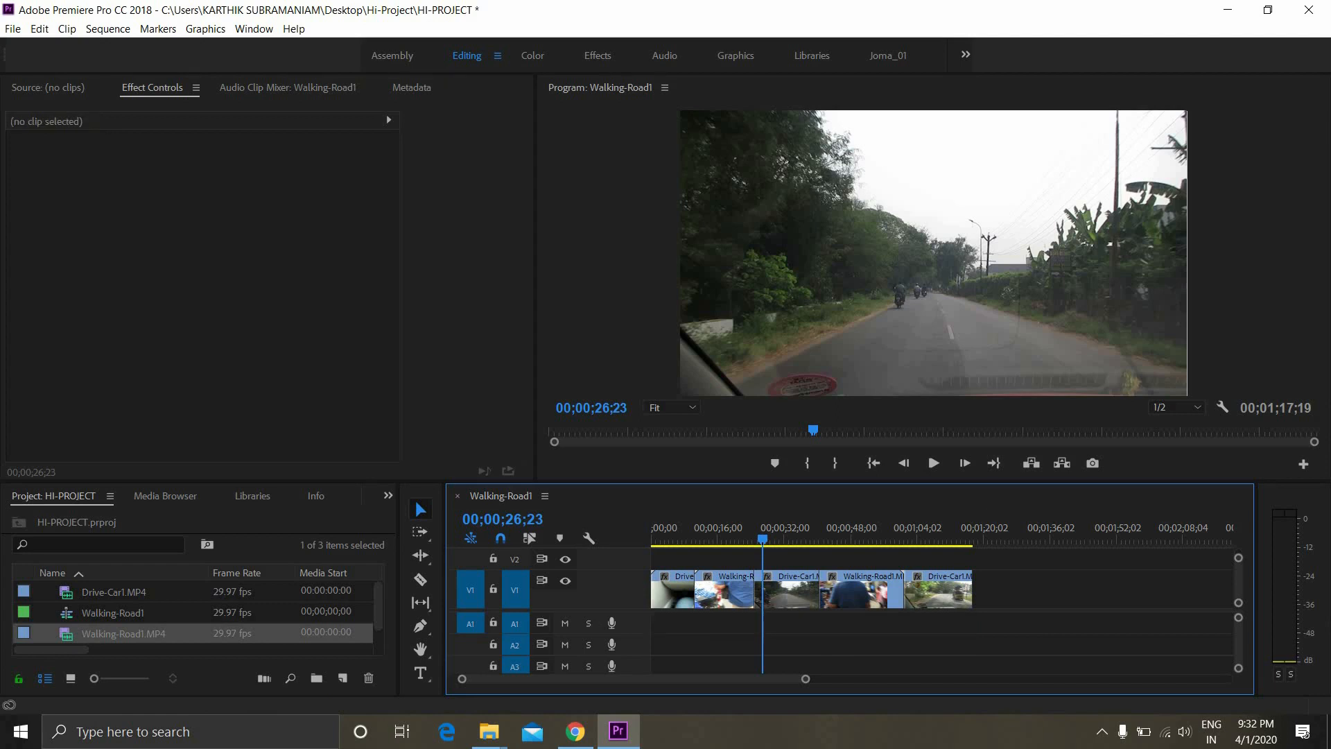
Play back the cut between the middle Drive-Car1 segment and the second Walking-Road1 segment
{"action": "key", "text": "space"}
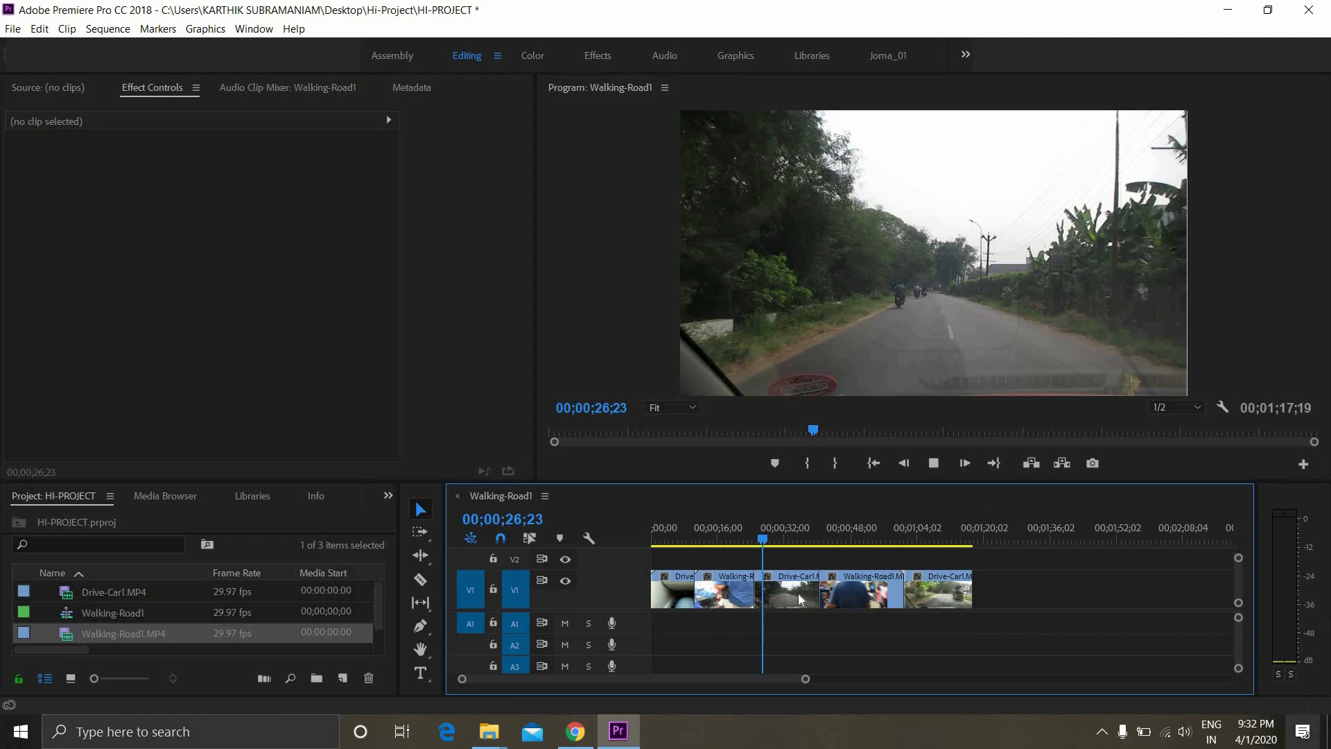
{"action": "left_click", "coordinate": [804, 536]}
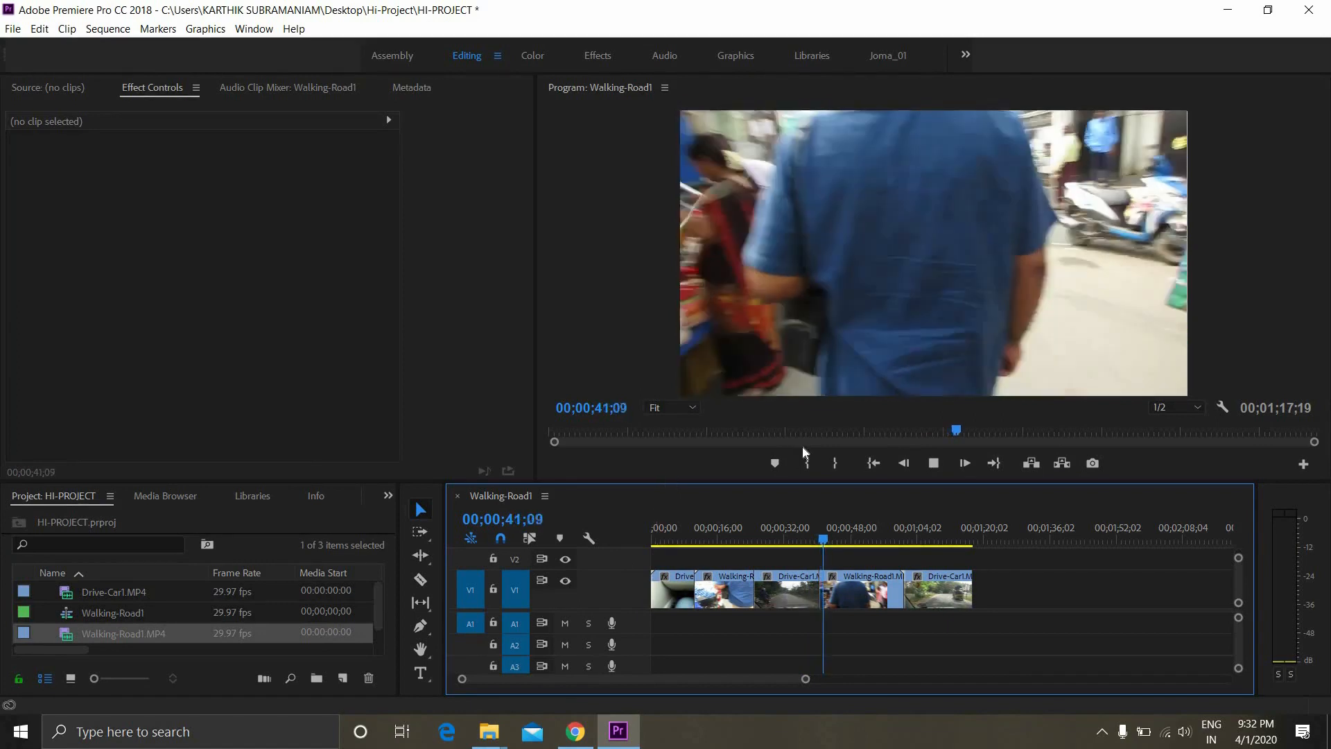
{"action": "key", "text": "space"}
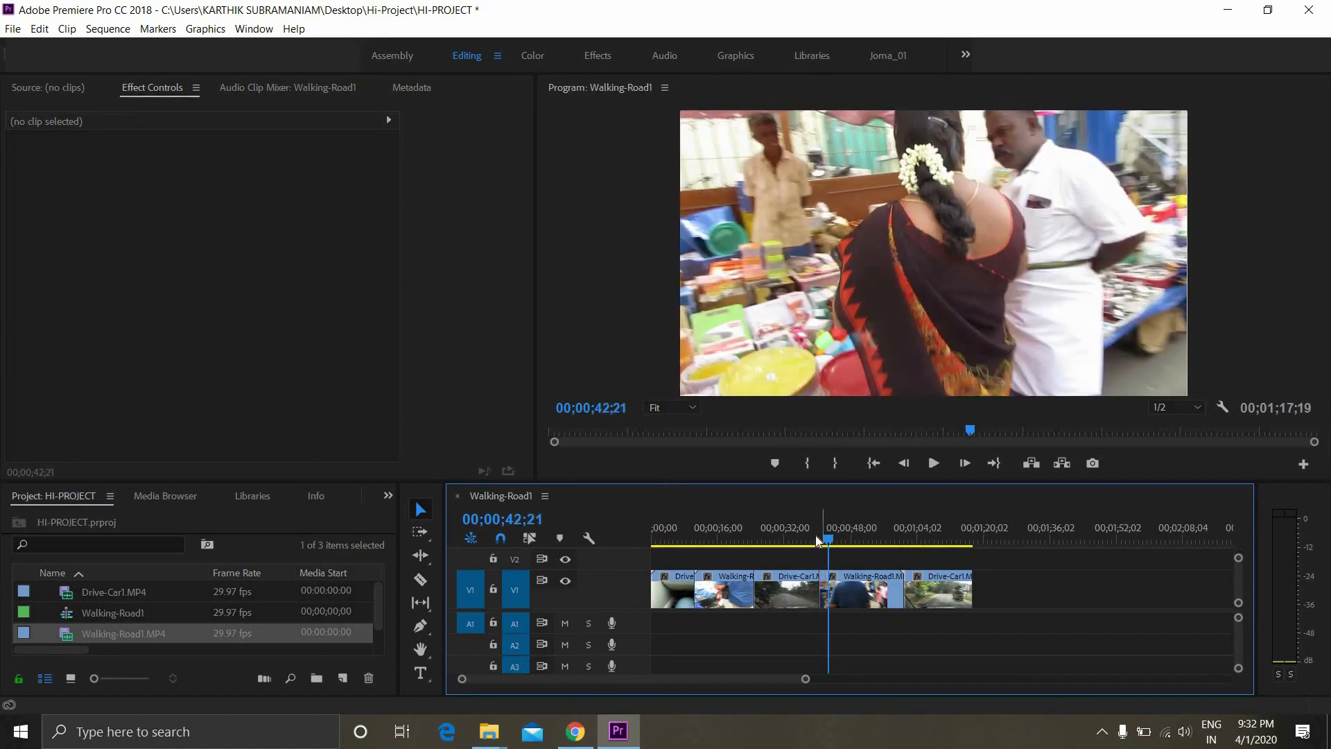
{"action": "left_click_drag", "start_coordinate": [816, 536], "coordinate": [815, 545]}
{"action": "key", "text": "space"}
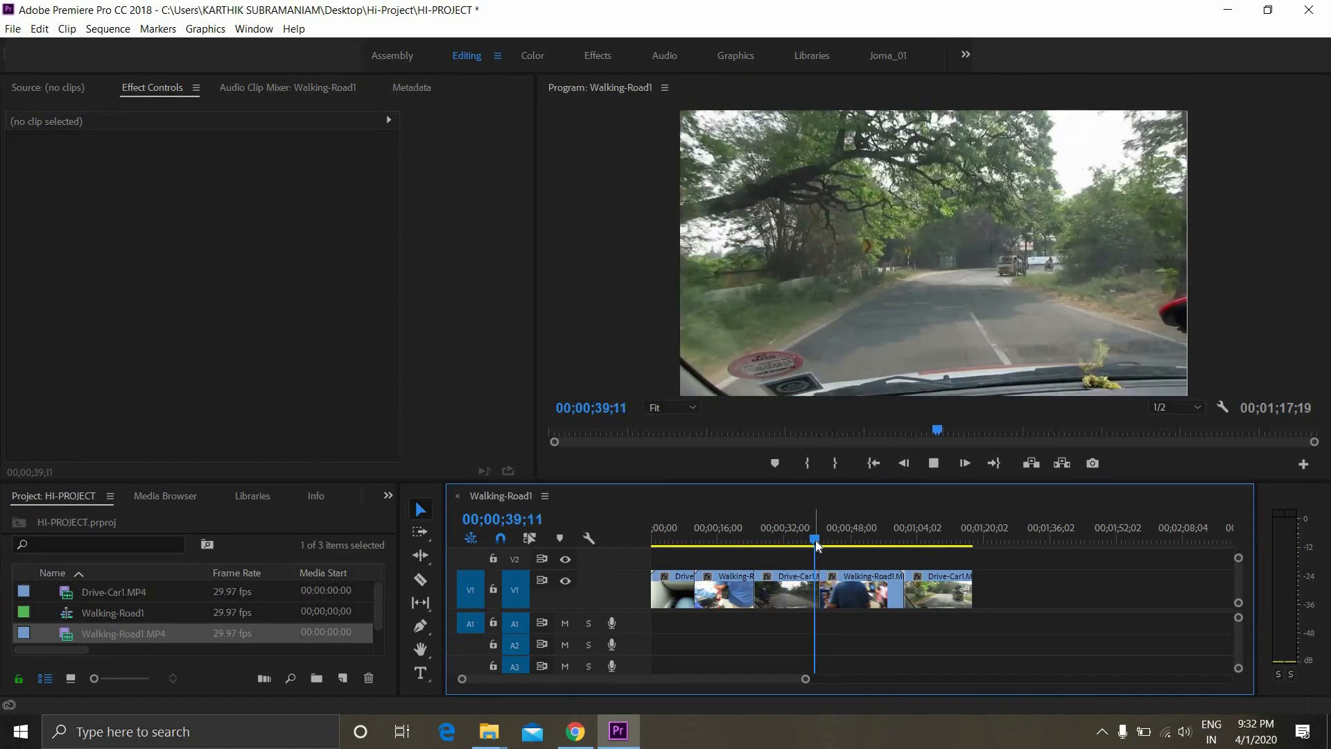
{"action": "key", "text": "space"}
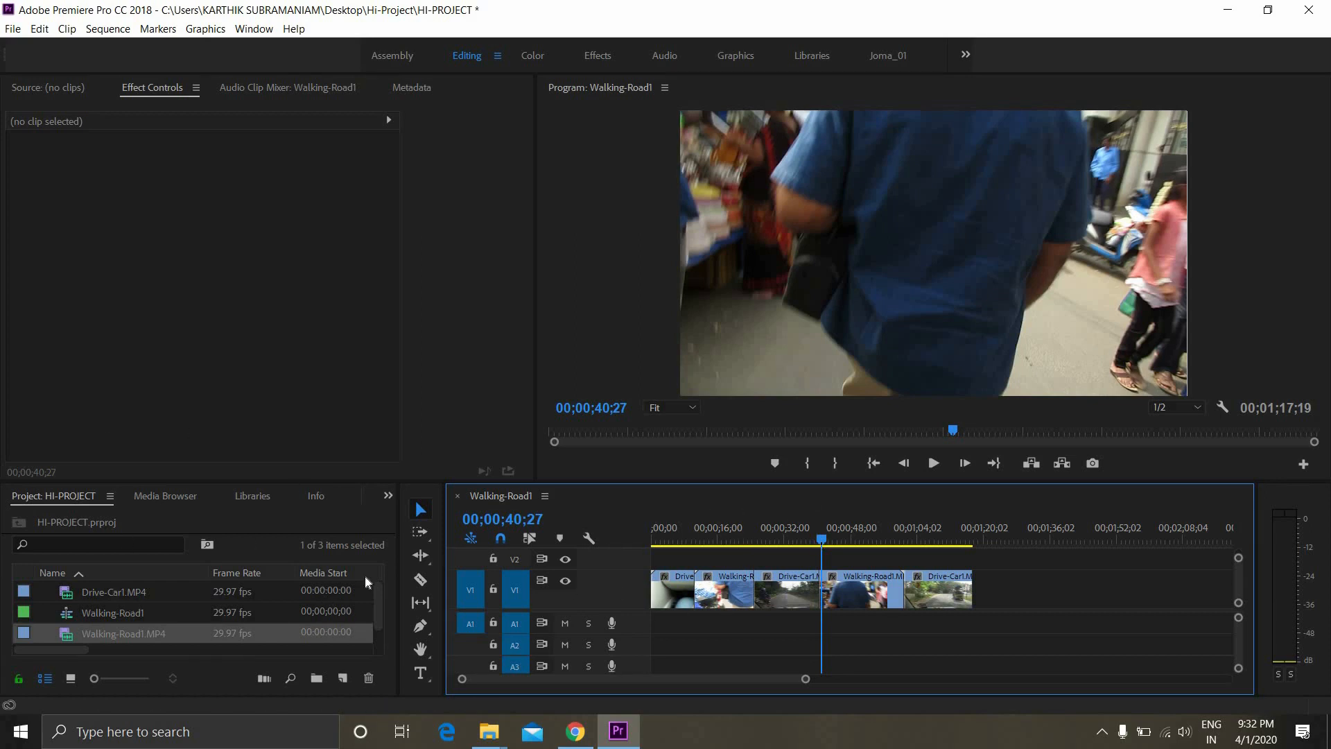
Display the effects library and expand the Video Transitions and 3D Motion folders
{"action": "left_click", "coordinate": [388, 496]}
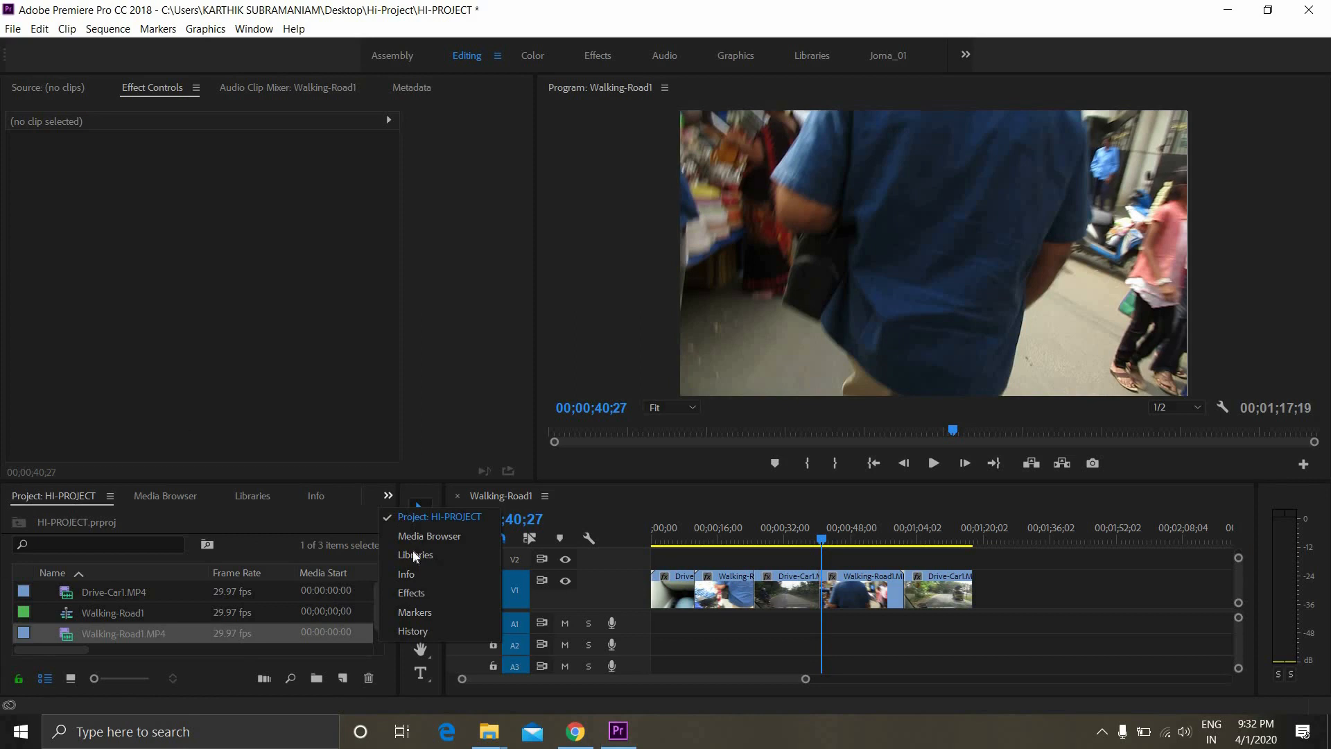
{"action": "left_click", "coordinate": [428, 593]}
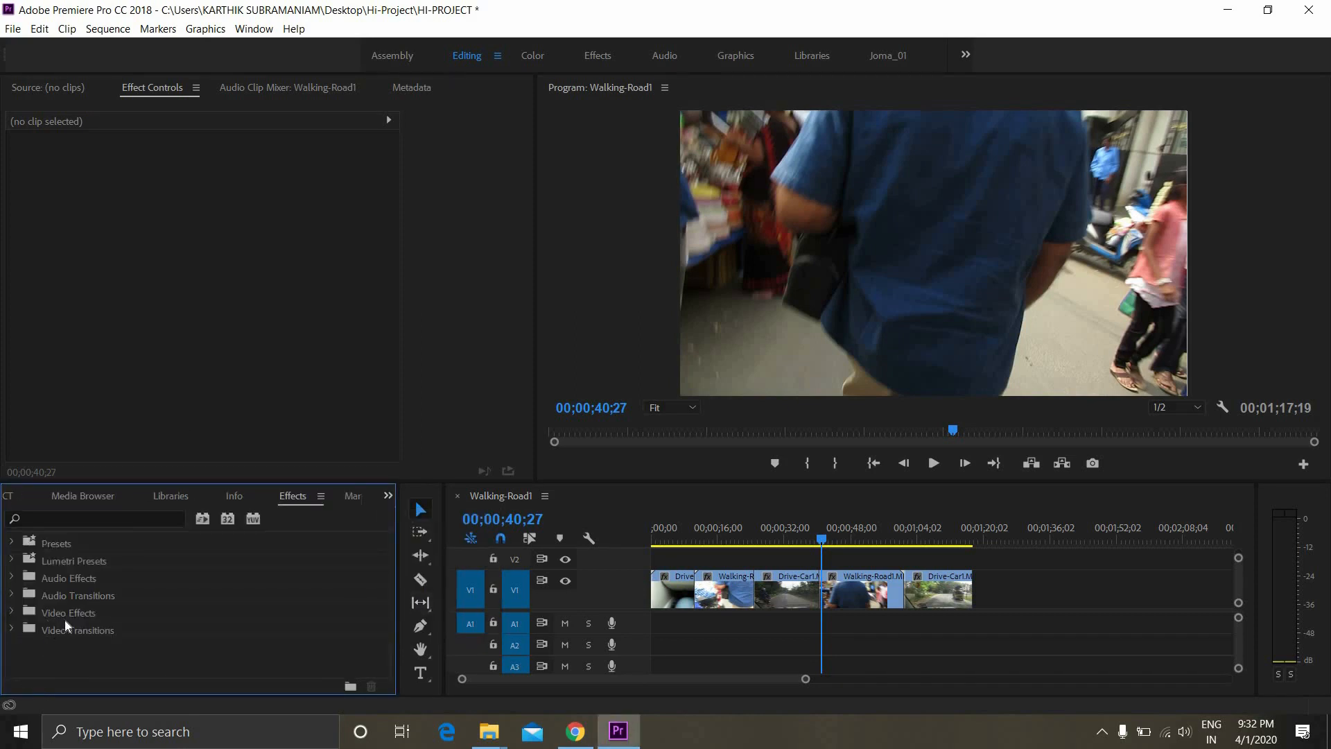
{"action": "left_click", "coordinate": [15, 631]}
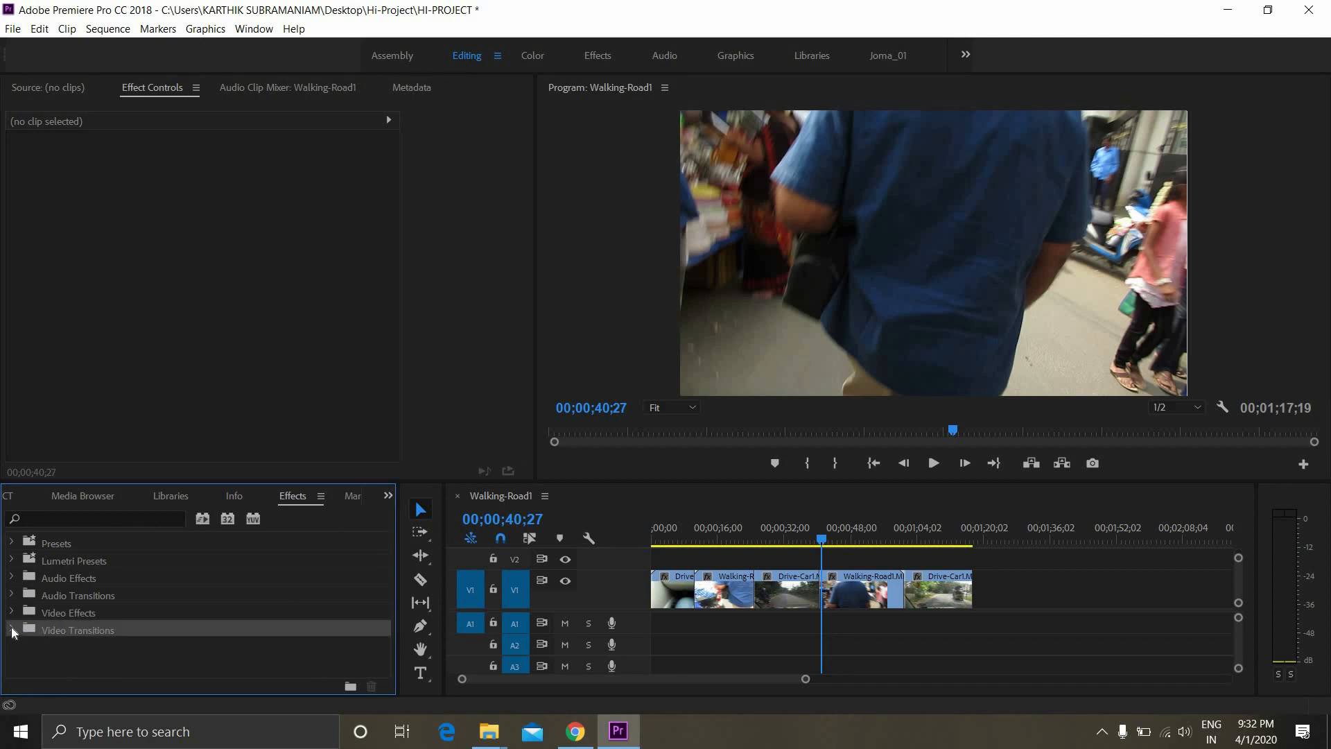
{"action": "left_click", "coordinate": [11, 627]}
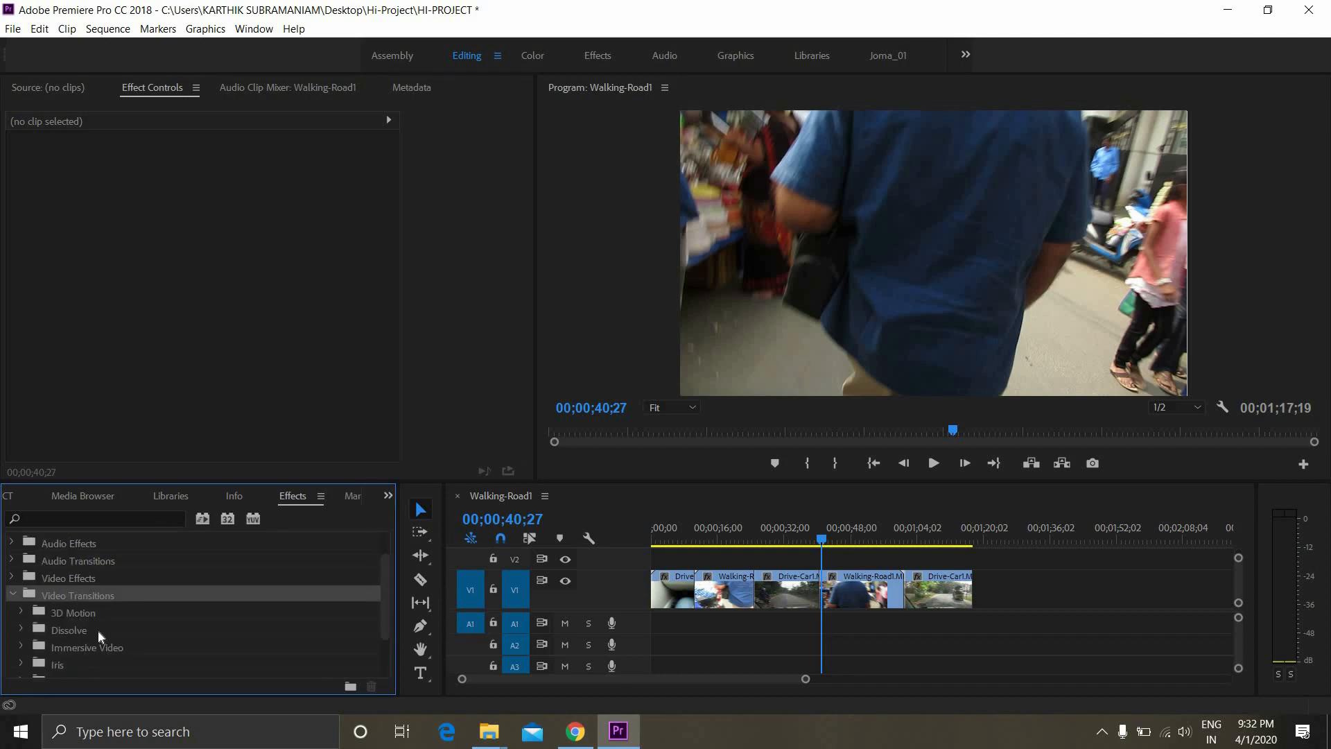
{"action": "scroll", "coordinate": [98, 630], "scroll_direction": "down", "scroll_amount": 2}
{"action": "scroll", "coordinate": [77, 572], "scroll_direction": "down", "scroll_amount": 1}
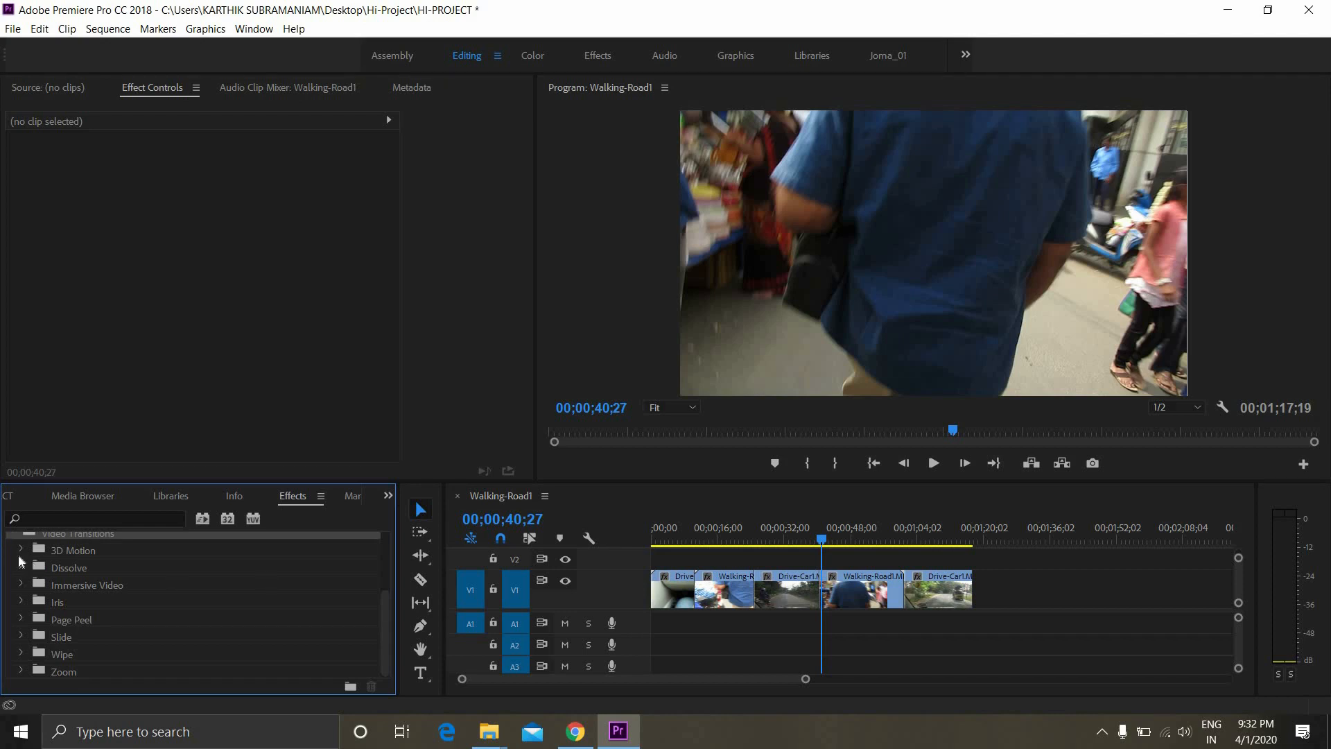
{"action": "left_click", "coordinate": [20, 550]}
{"action": "left_click", "coordinate": [23, 551]}
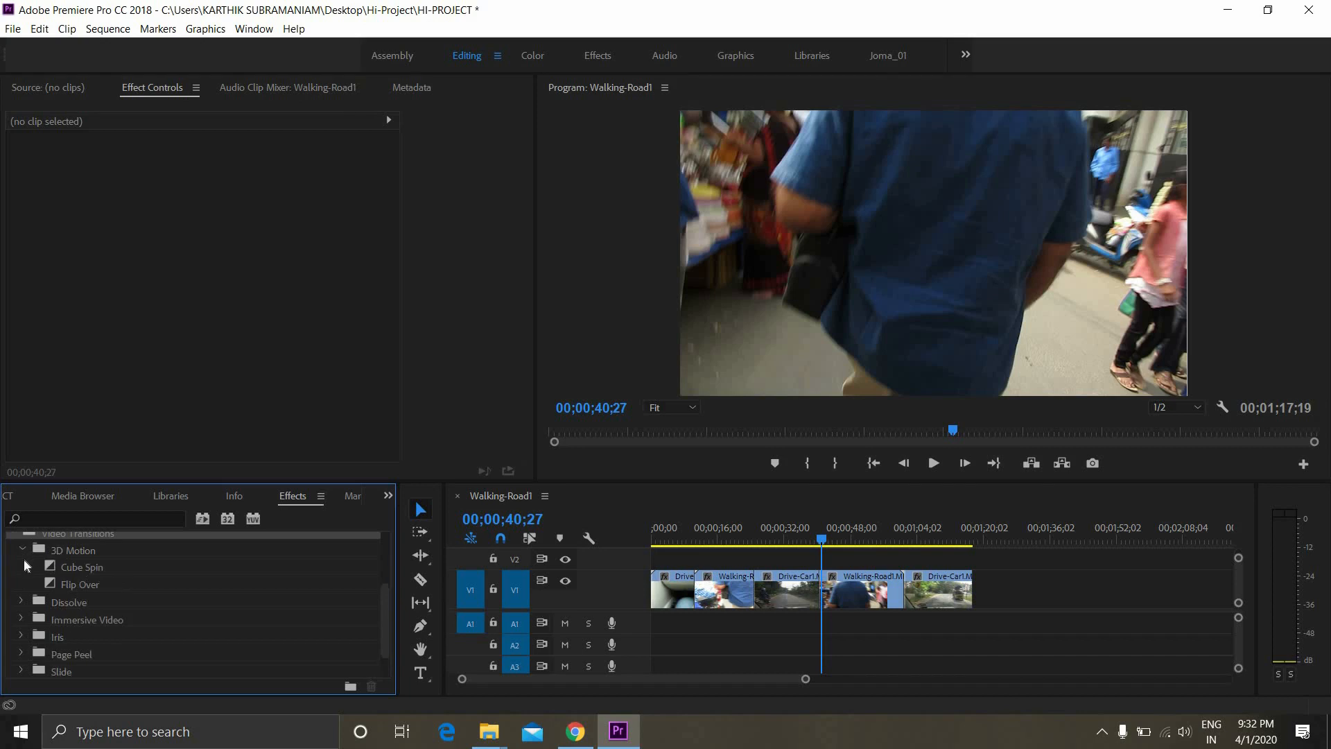
{"action": "left_click", "coordinate": [21, 565]}
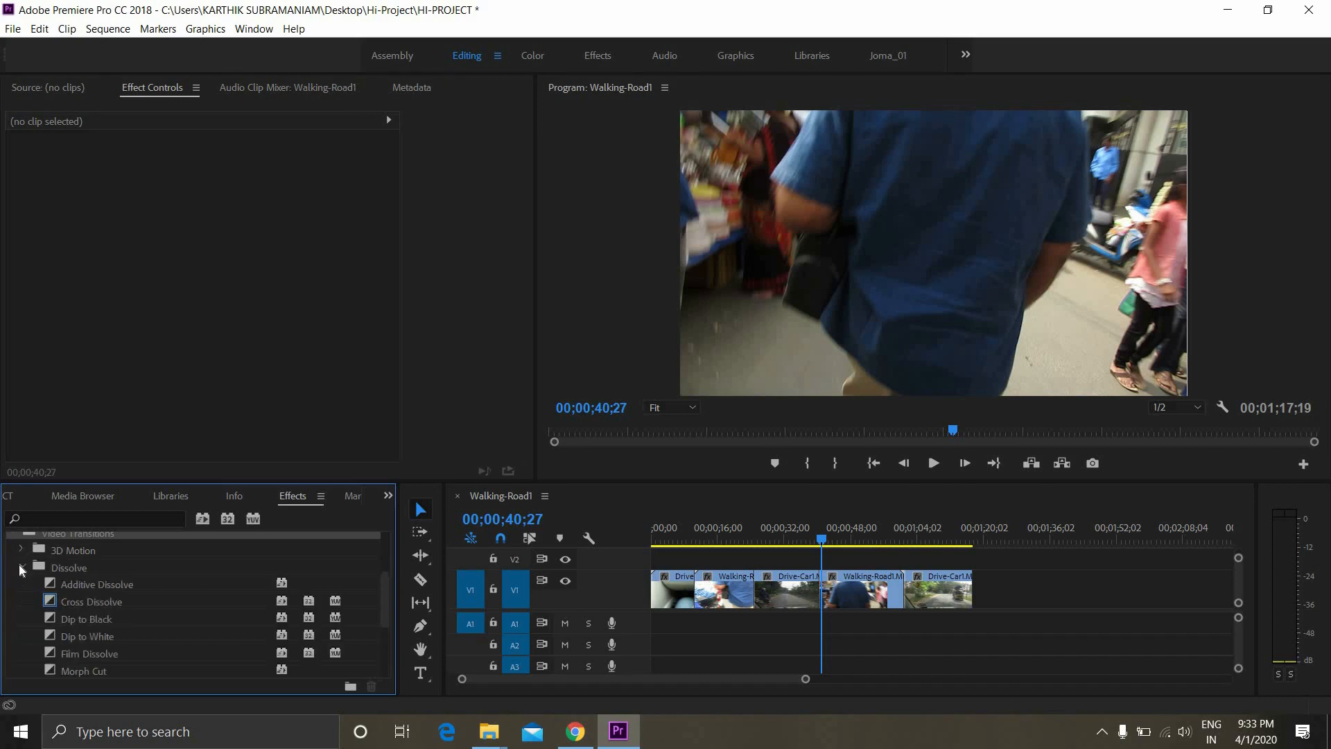
{"action": "left_click", "coordinate": [20, 566]}
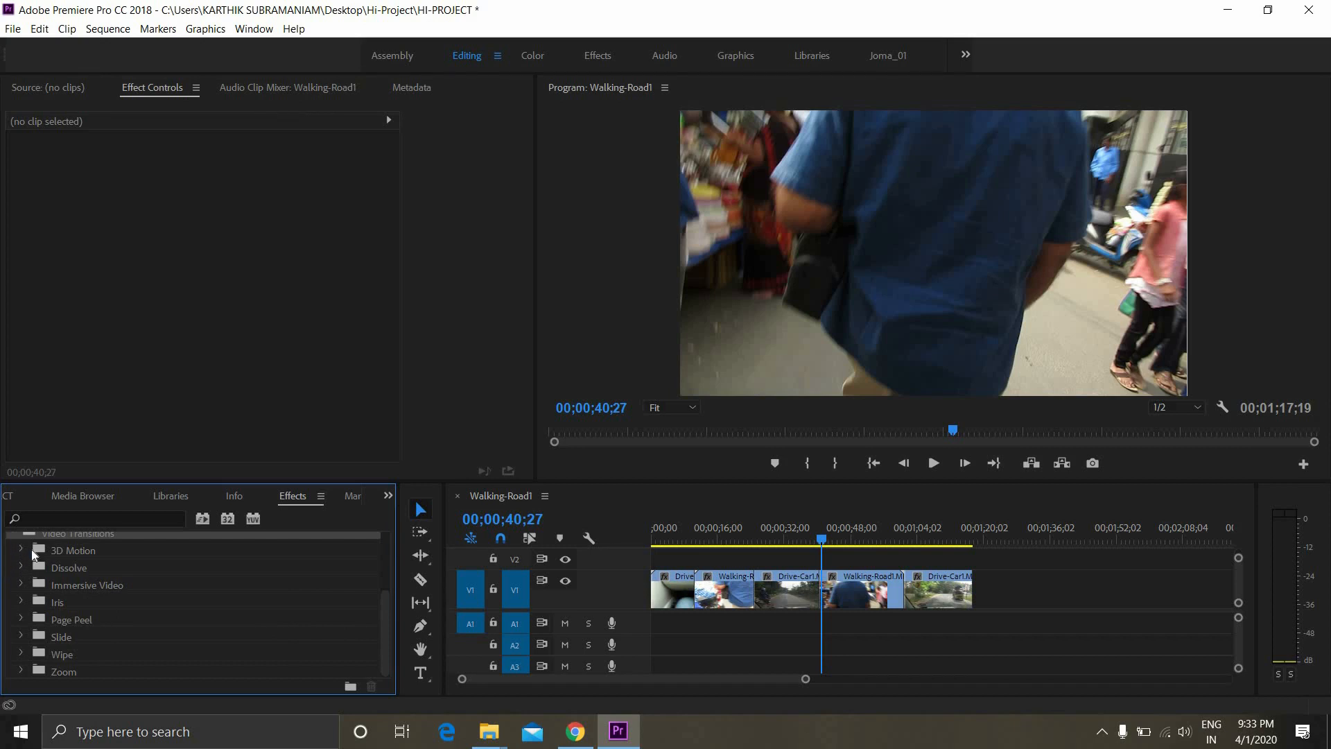
{"action": "left_click", "coordinate": [22, 550]}
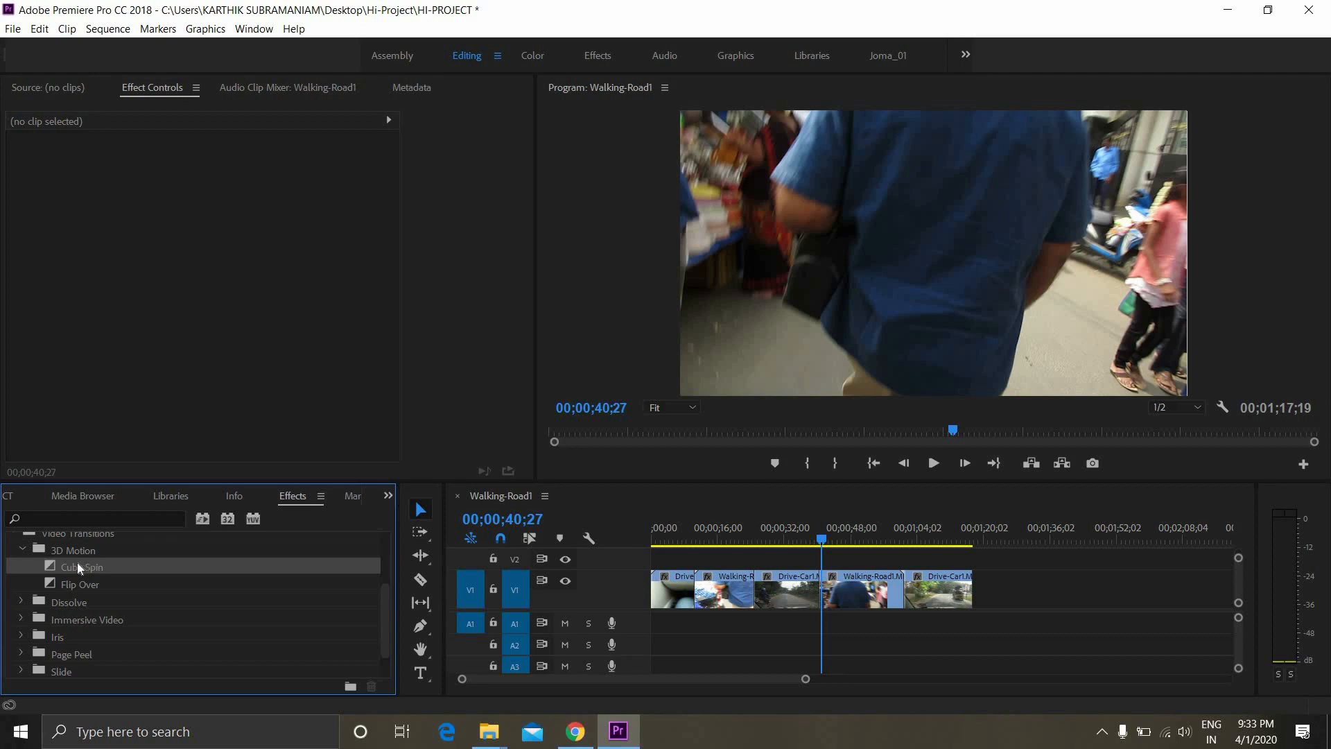
Apply the Cube Spin transition at the cut between the middle Drive-Car1 segment and the second Walking-Road1 segment, and play it back
{"action": "left_click_drag", "start_coordinate": [77, 563], "coordinate": [252, 574]}
{"action": "left_click_drag", "start_coordinate": [820, 540], "coordinate": [932, 540]}
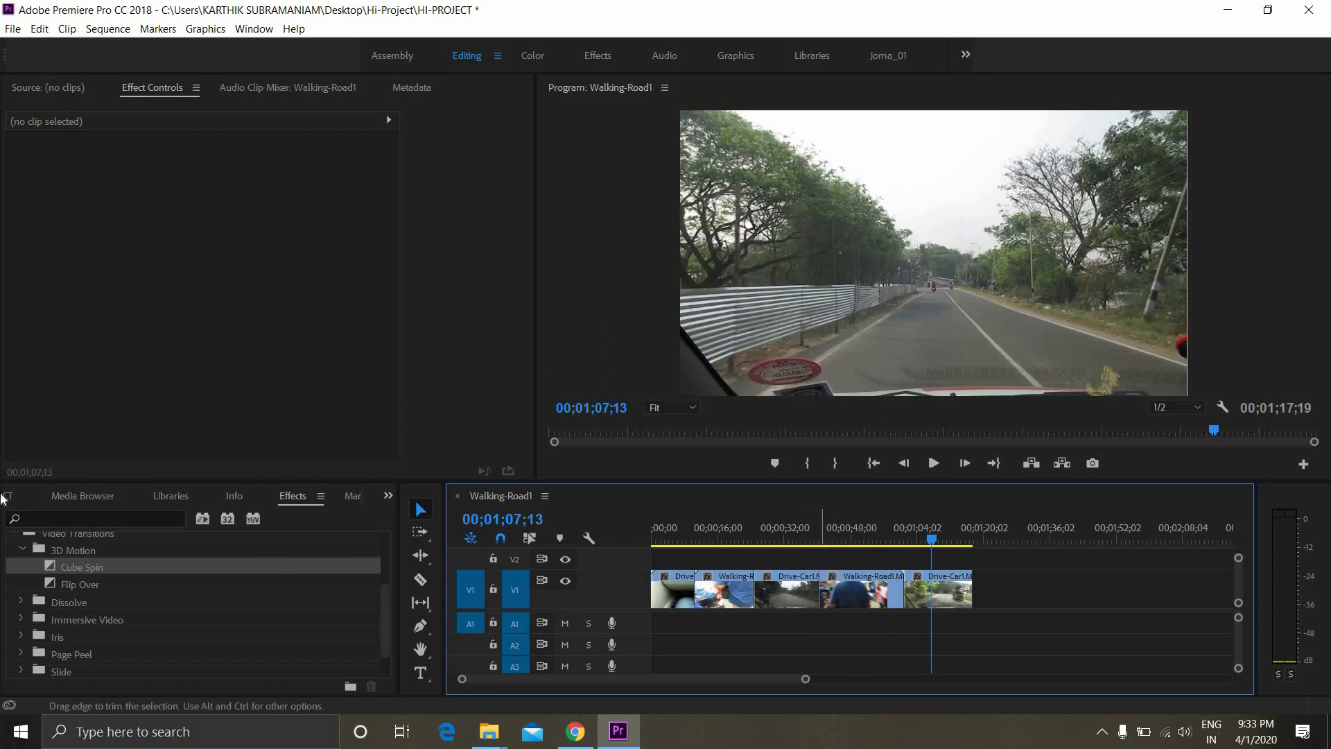
{"action": "left_click_drag", "start_coordinate": [73, 567], "coordinate": [829, 613]}
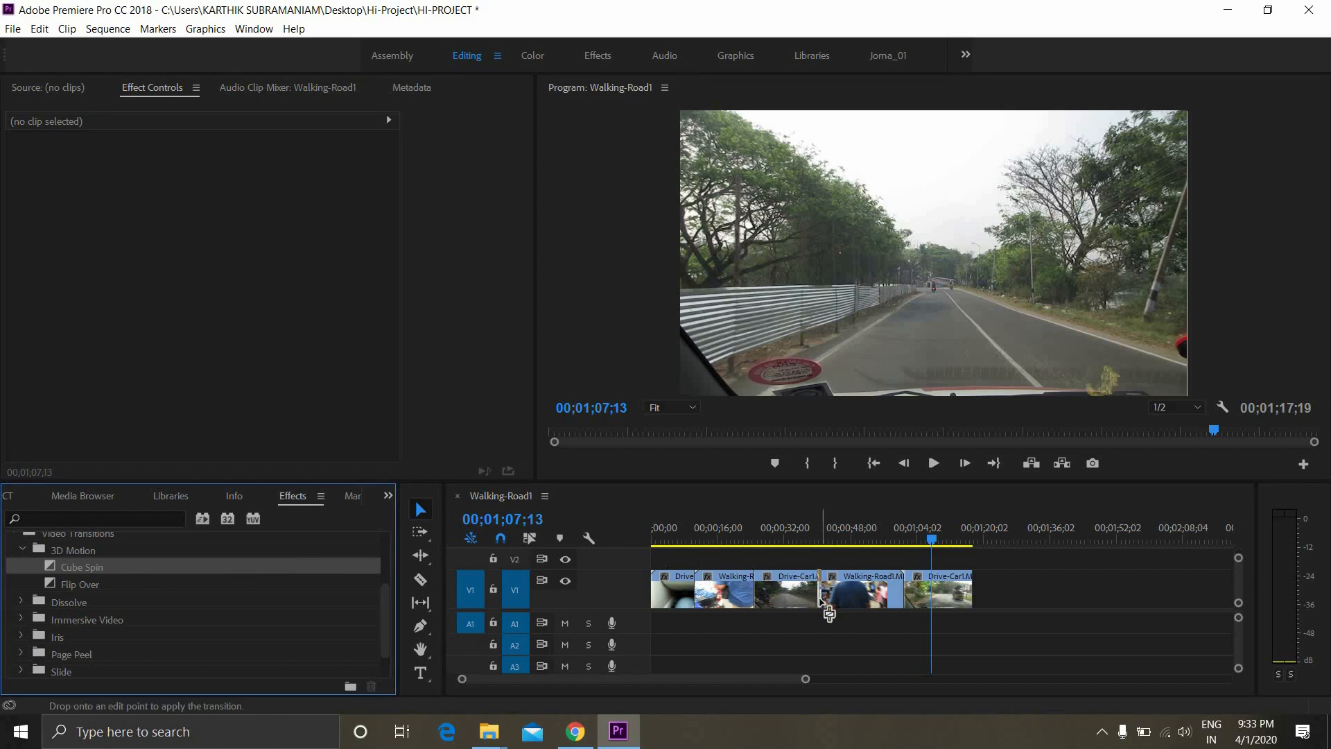
{"action": "left_click_drag", "start_coordinate": [830, 613], "coordinate": [821, 603]}
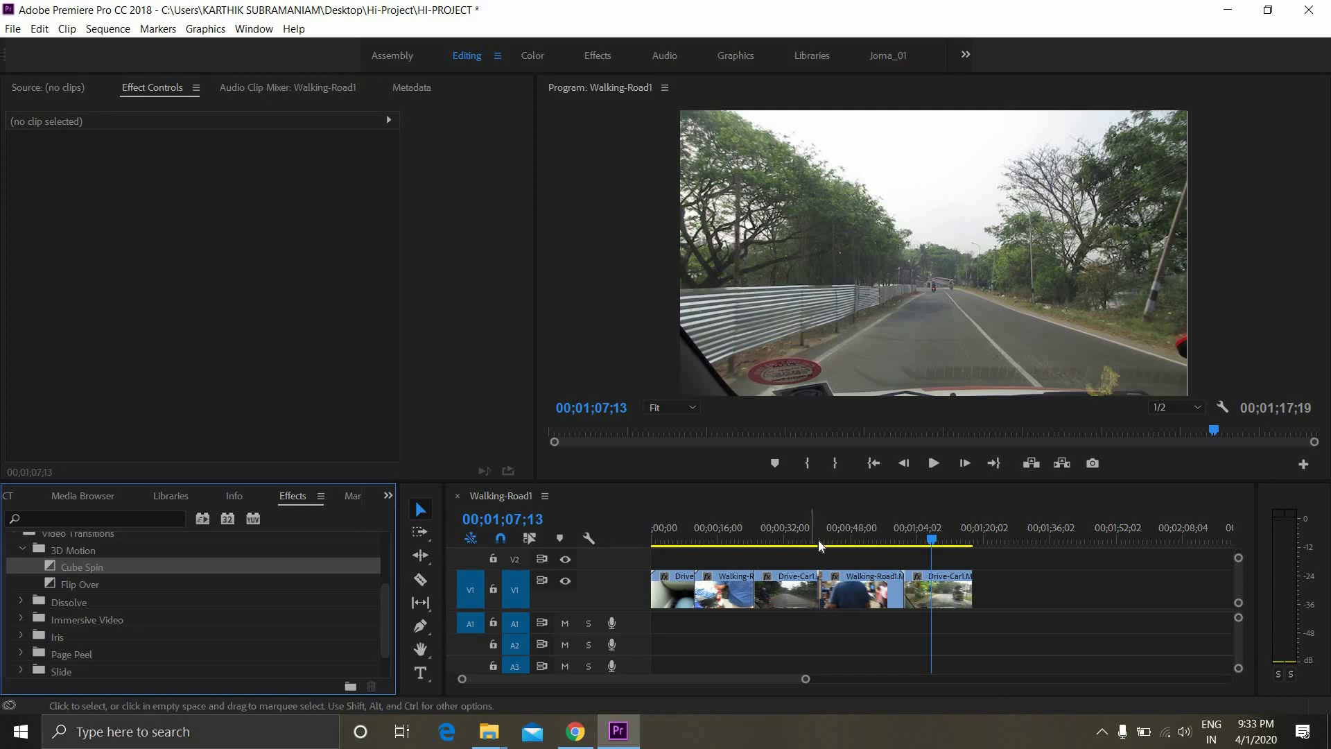
{"action": "left_click", "coordinate": [814, 534]}
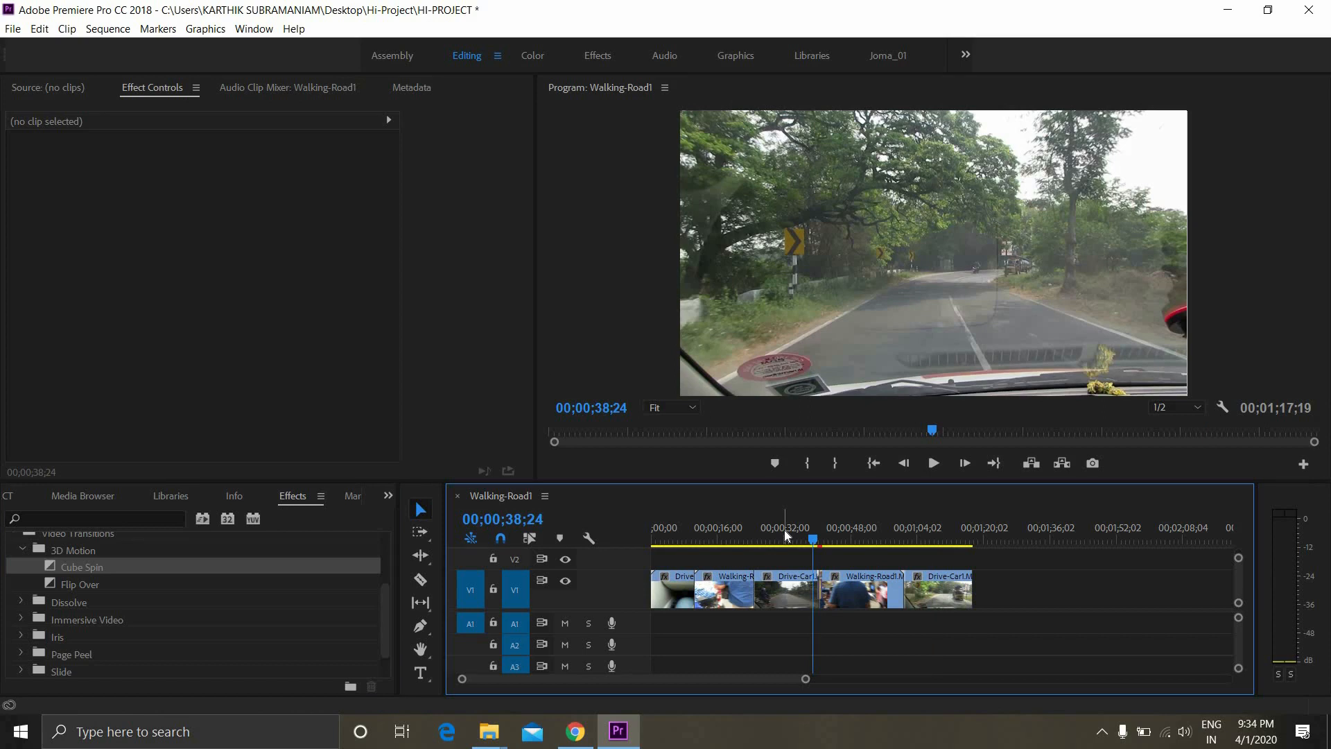
{"action": "key", "text": "space"}
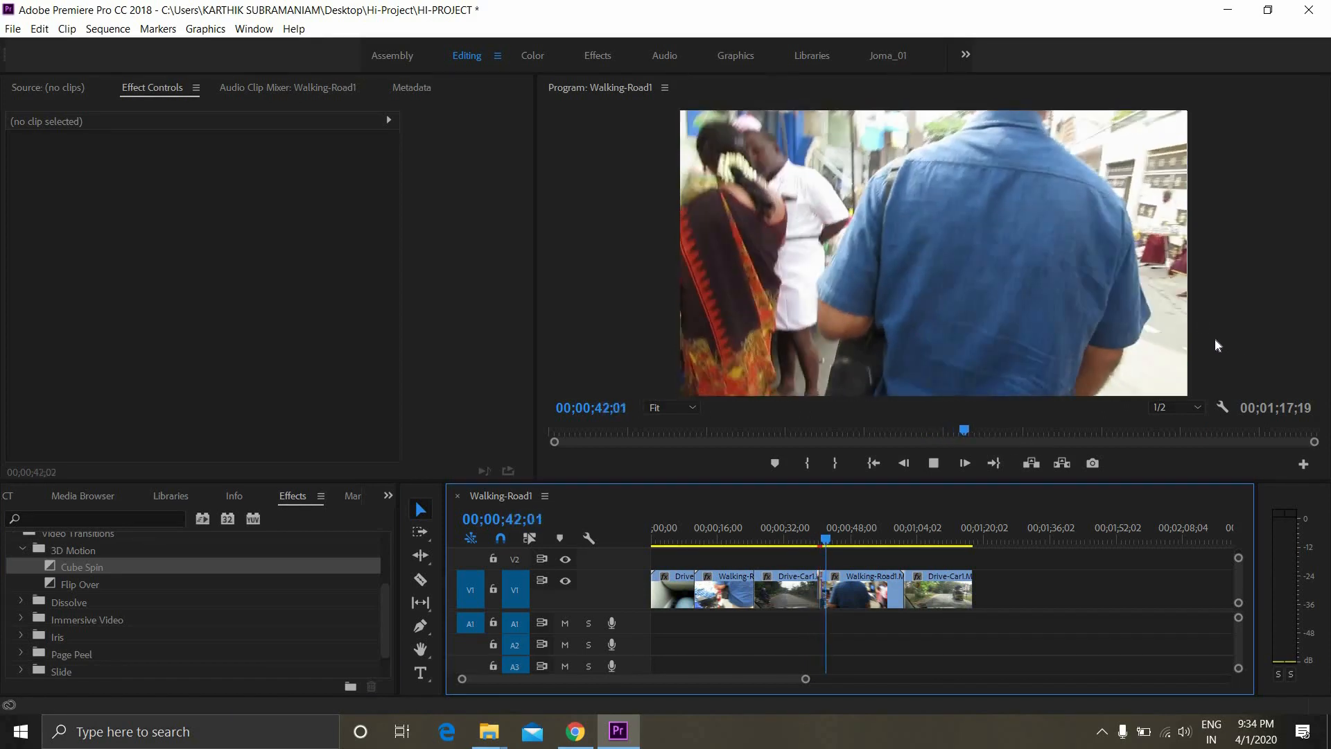
{"action": "key", "text": "space"}
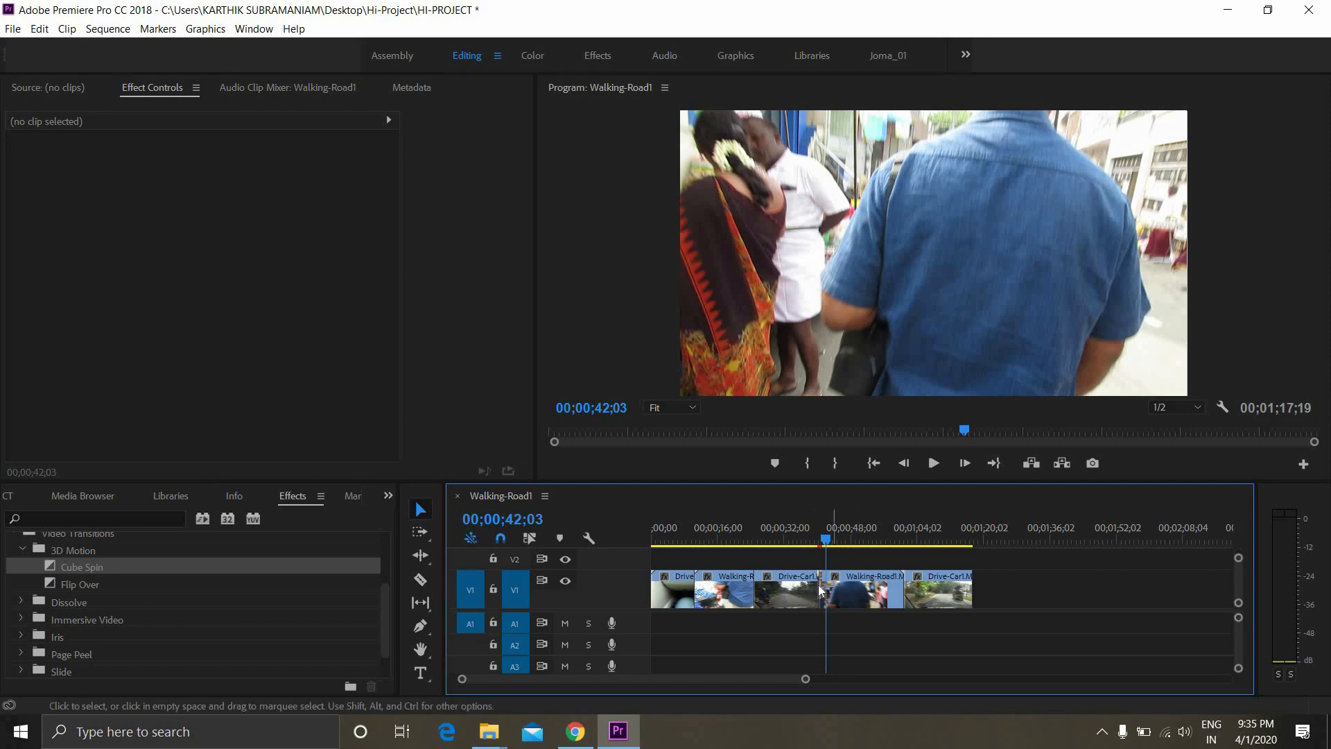
Replace the Cube Spin at the same cut with the Flip Over transition and play it back
{"action": "left_click", "coordinate": [85, 584]}
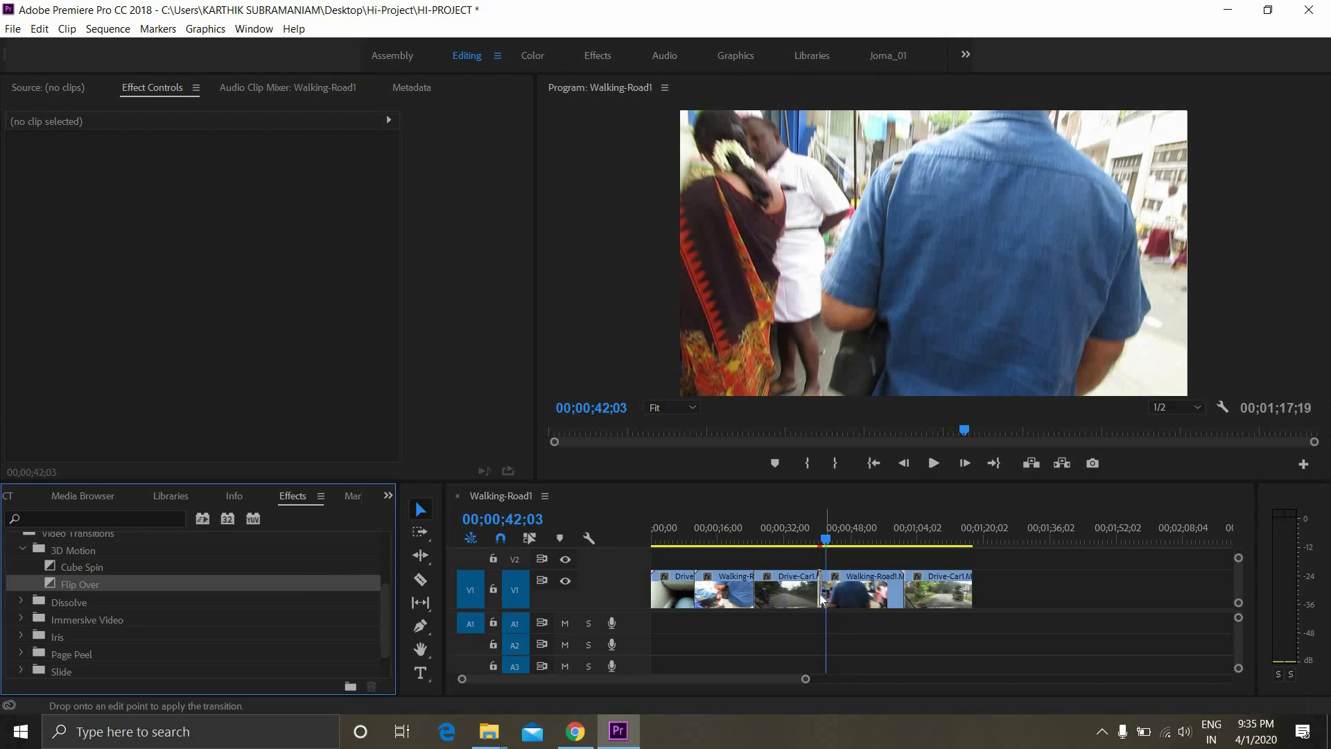
{"action": "left_click", "coordinate": [809, 530]}
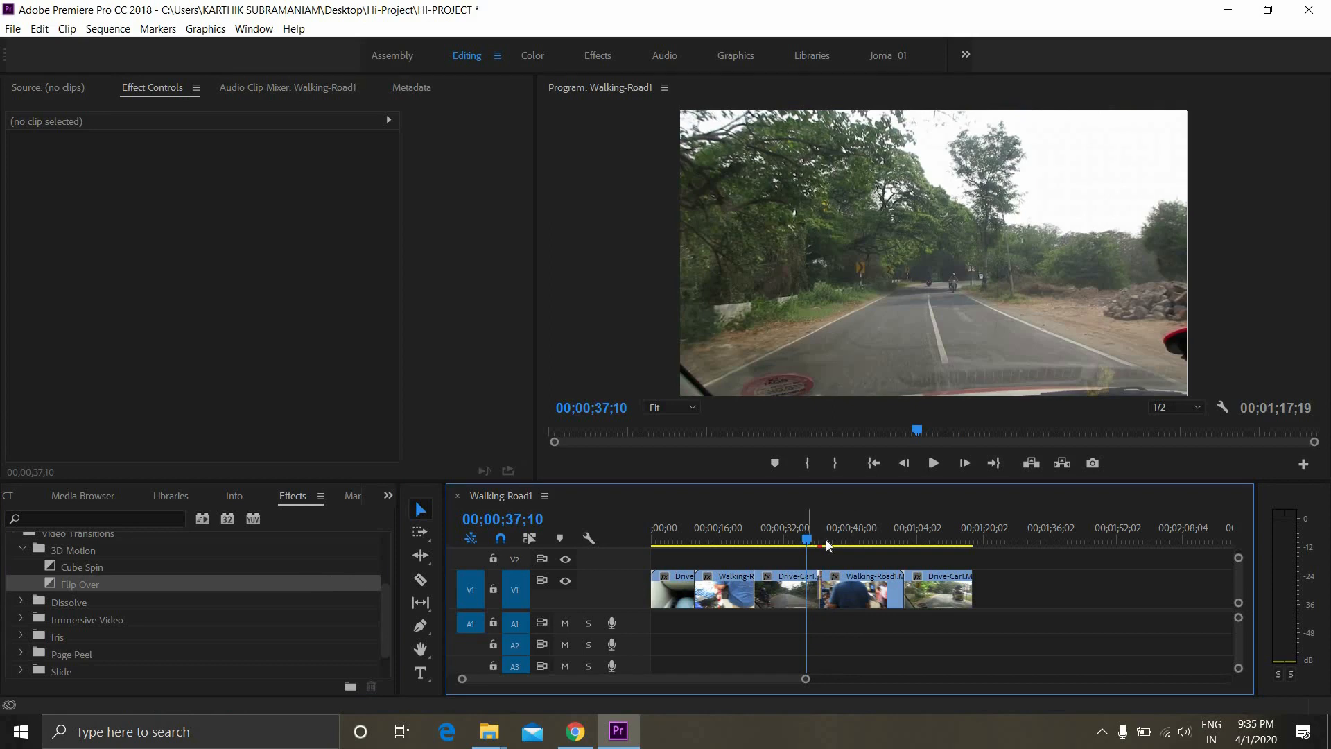
{"action": "key", "text": "space"}
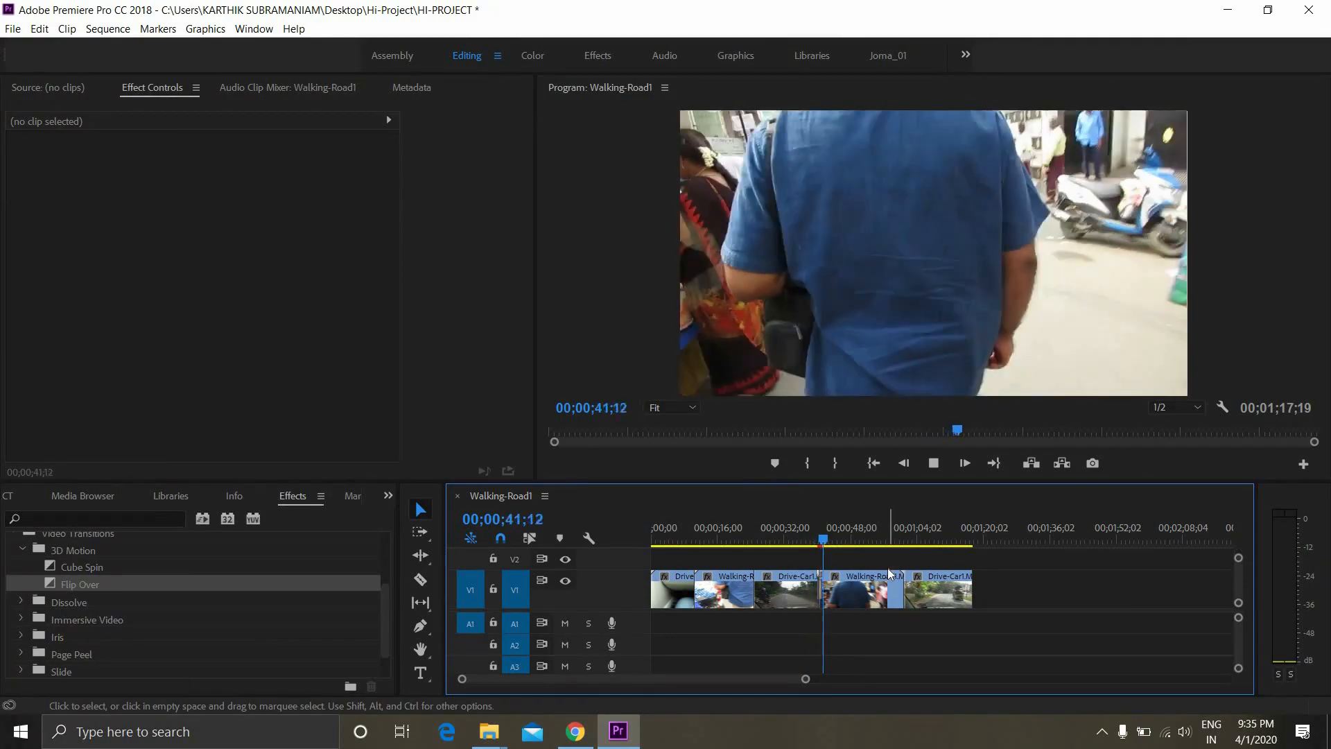
{"action": "key", "text": "space"}
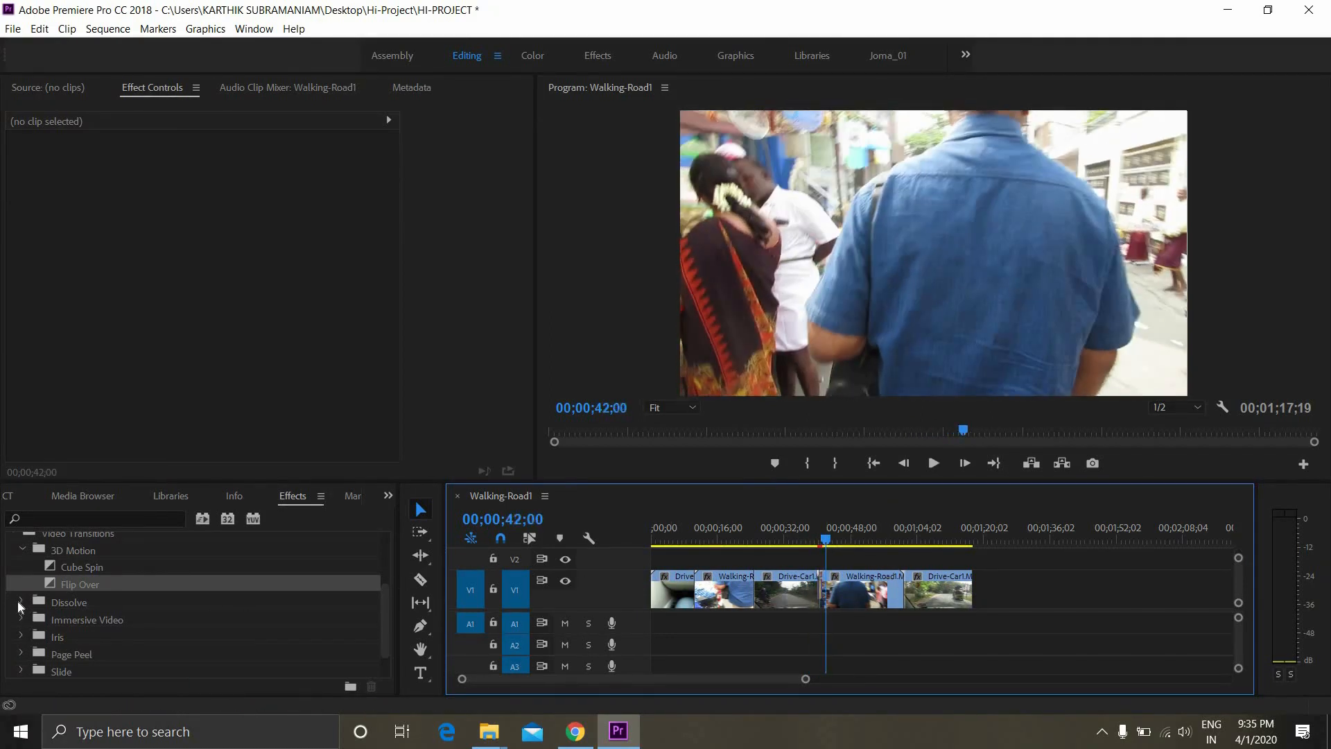
Expand the Dissolve folder, apply Cross Dissolve at the cut before the second Walking-Road1 segment, and play it back
{"action": "left_click", "coordinate": [20, 601]}
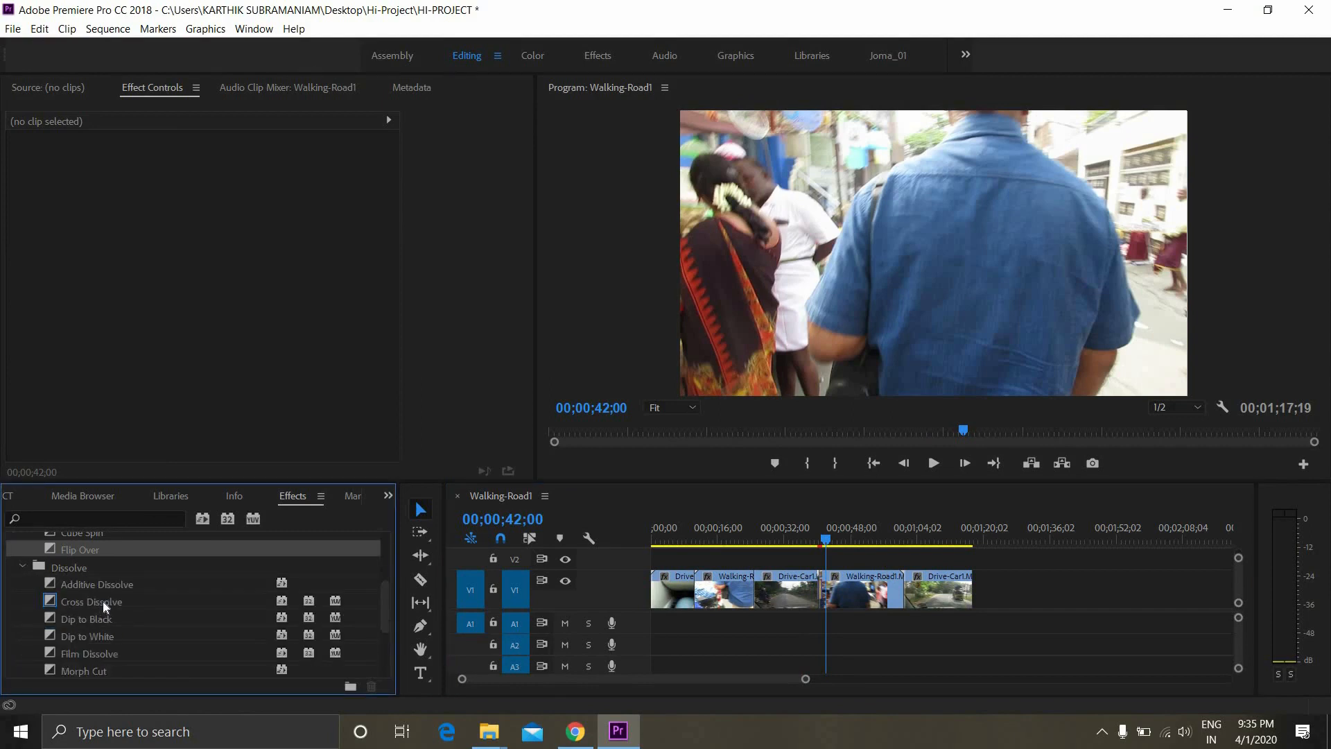
{"action": "scroll", "coordinate": [103, 602], "scroll_direction": "down", "scroll_amount": 1}
{"action": "left_click_drag", "start_coordinate": [100, 602], "coordinate": [824, 557]}
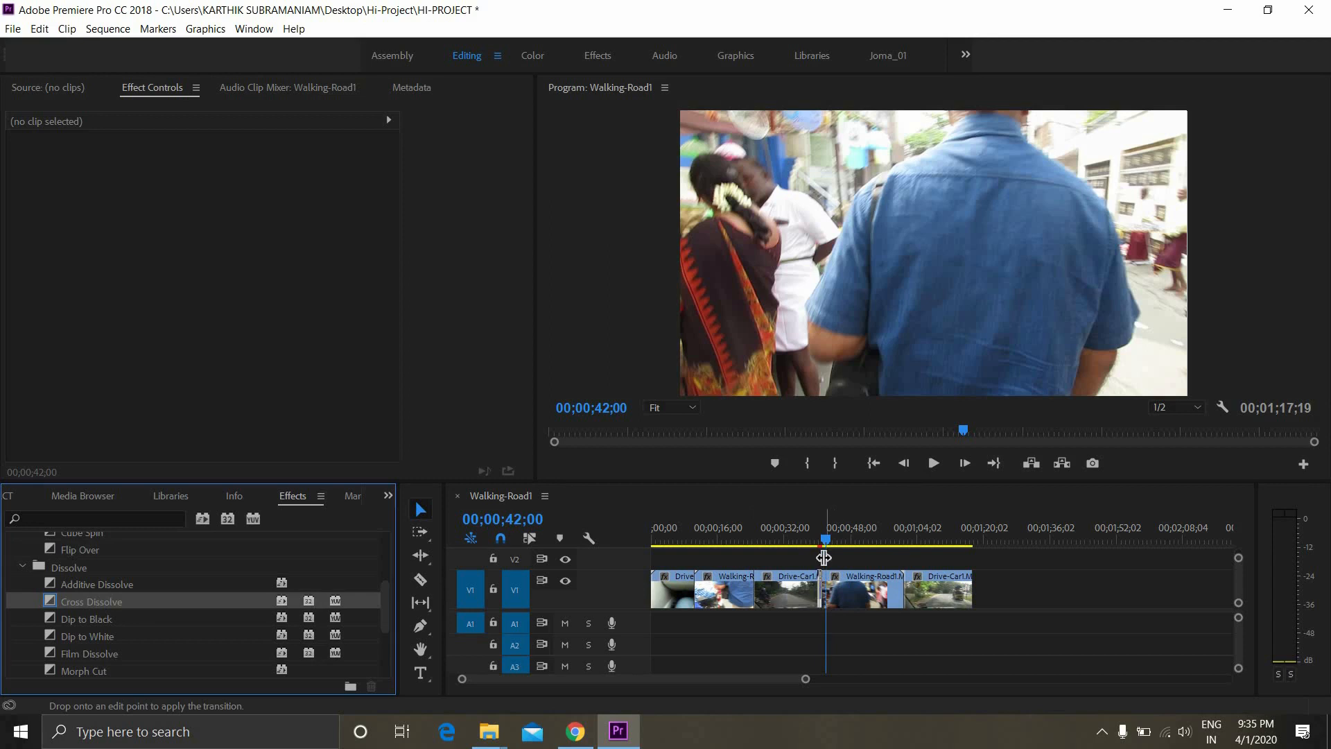
{"action": "left_click", "coordinate": [810, 542]}
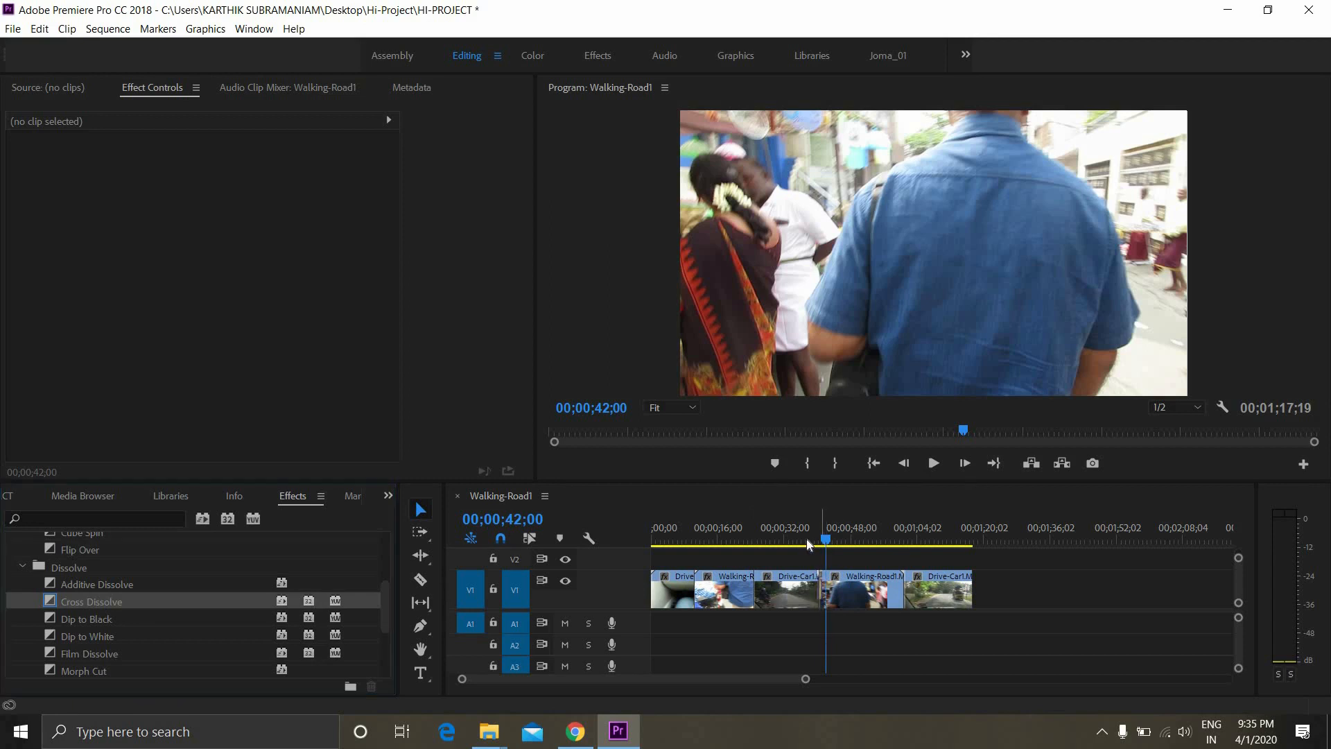
{"action": "key", "text": "space"}
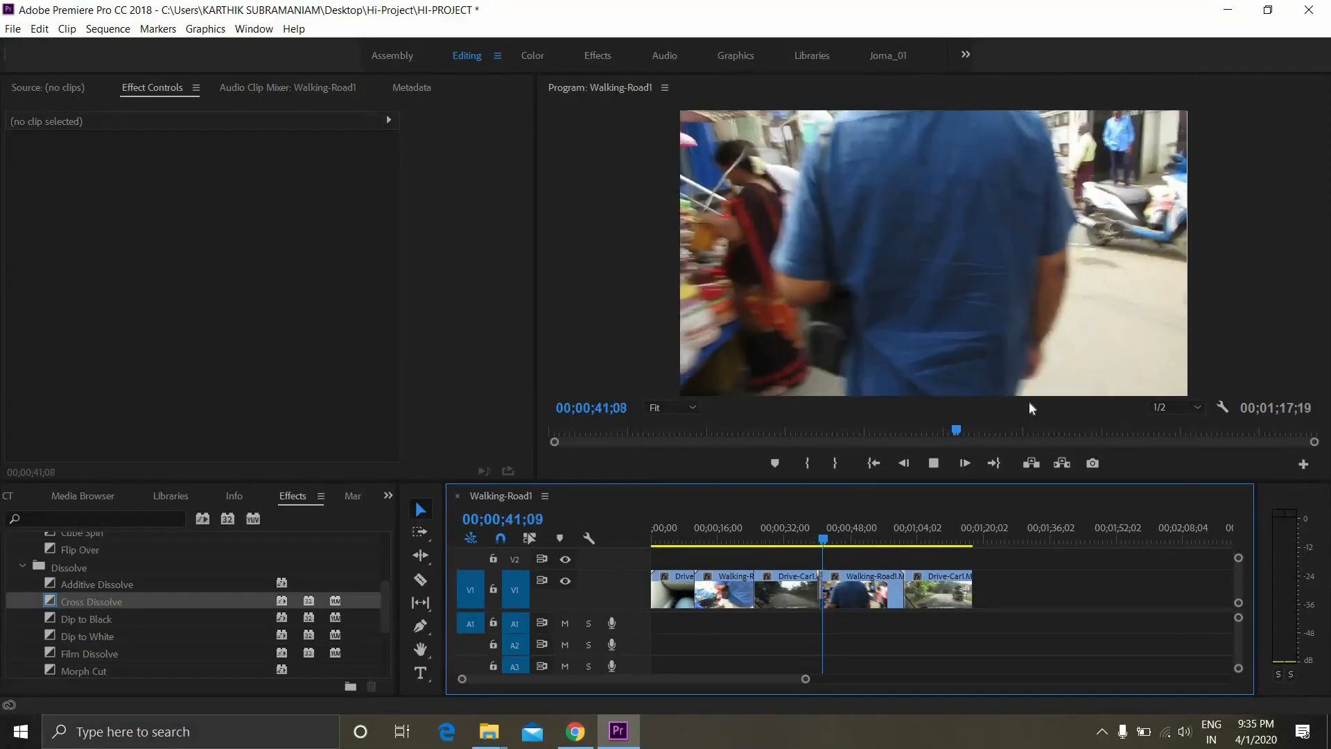
{"action": "key", "text": "space"}
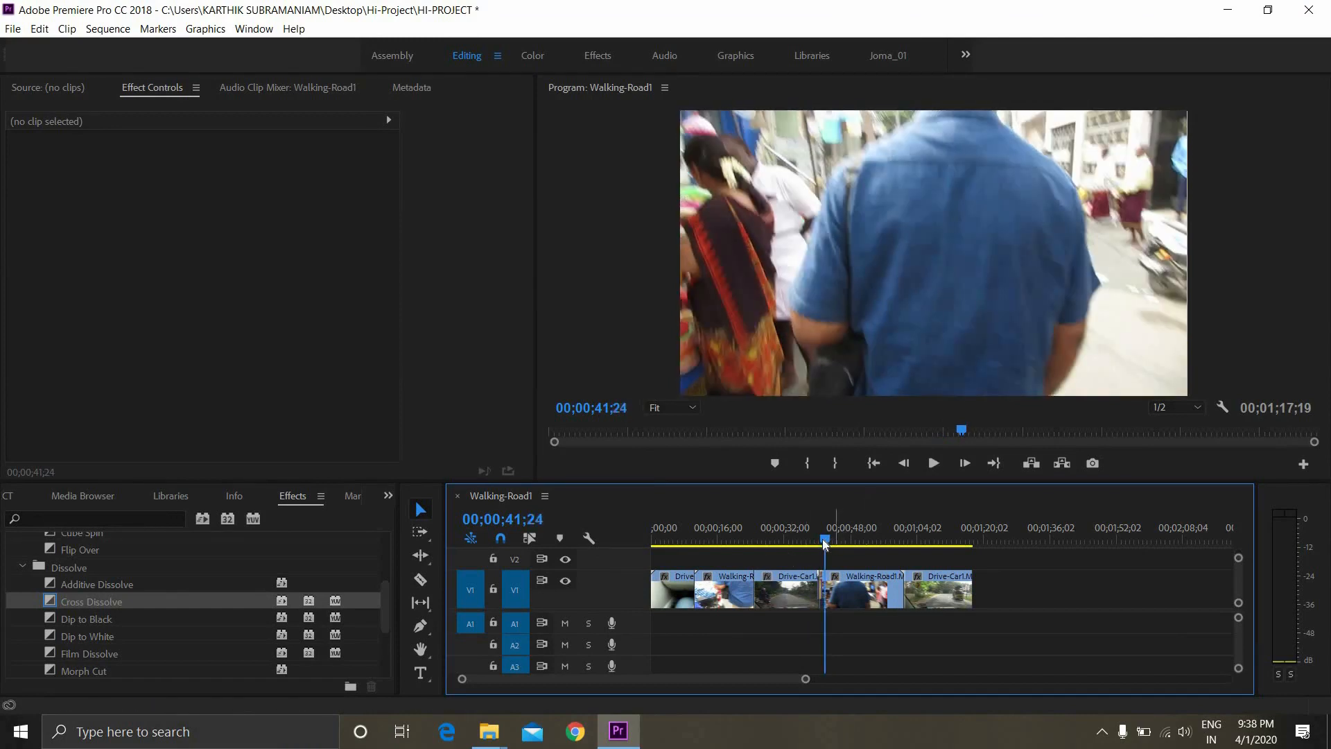
{"action": "left_click_drag", "start_coordinate": [827, 541], "coordinate": [787, 541]}
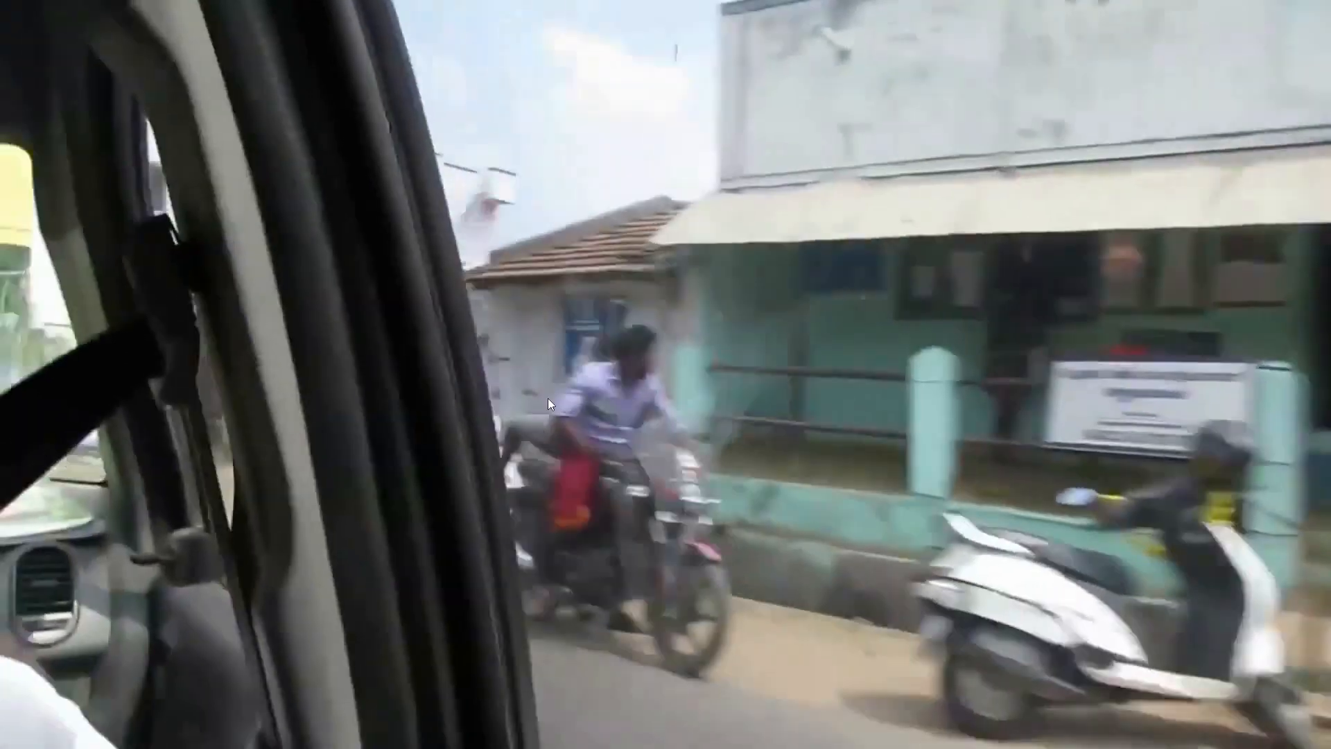
Skip ahead in the full-screen YouTube vlog
{"action": "mouse_move", "coordinate": [432, 543]}
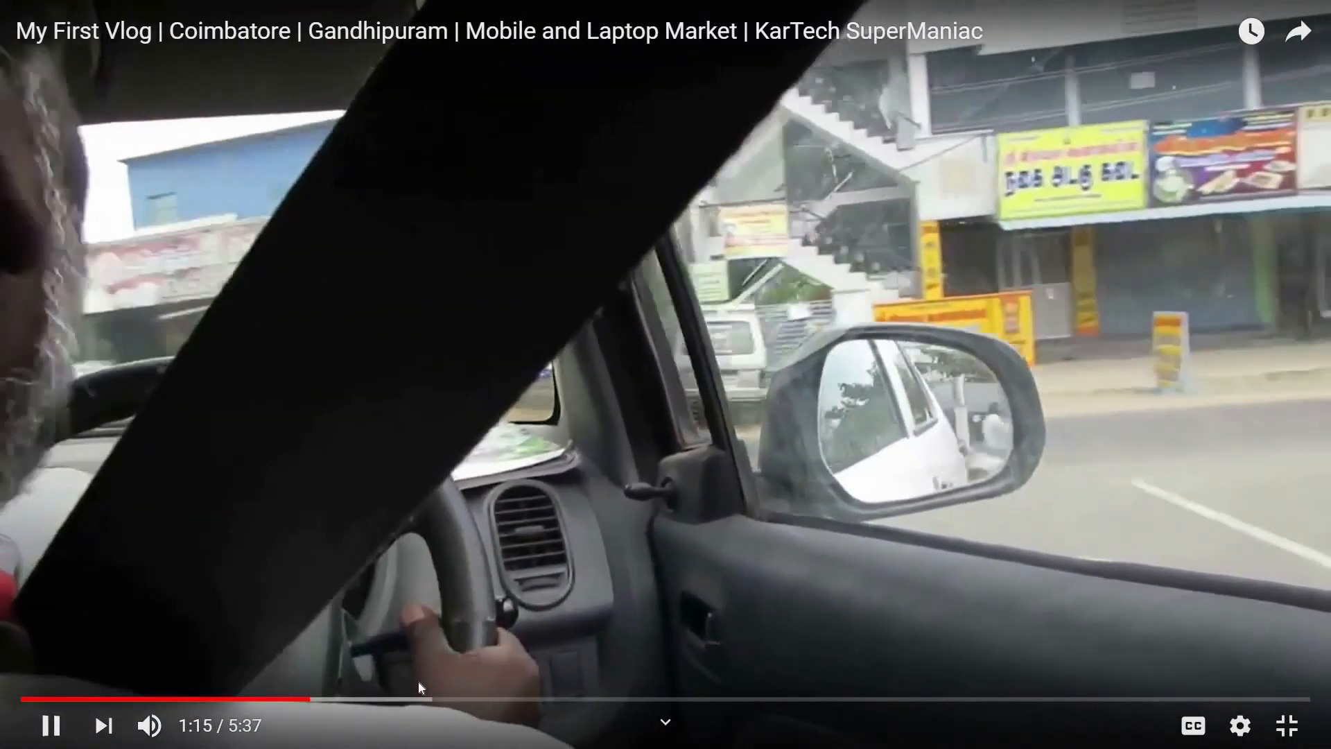
{"action": "left_click", "coordinate": [418, 683]}
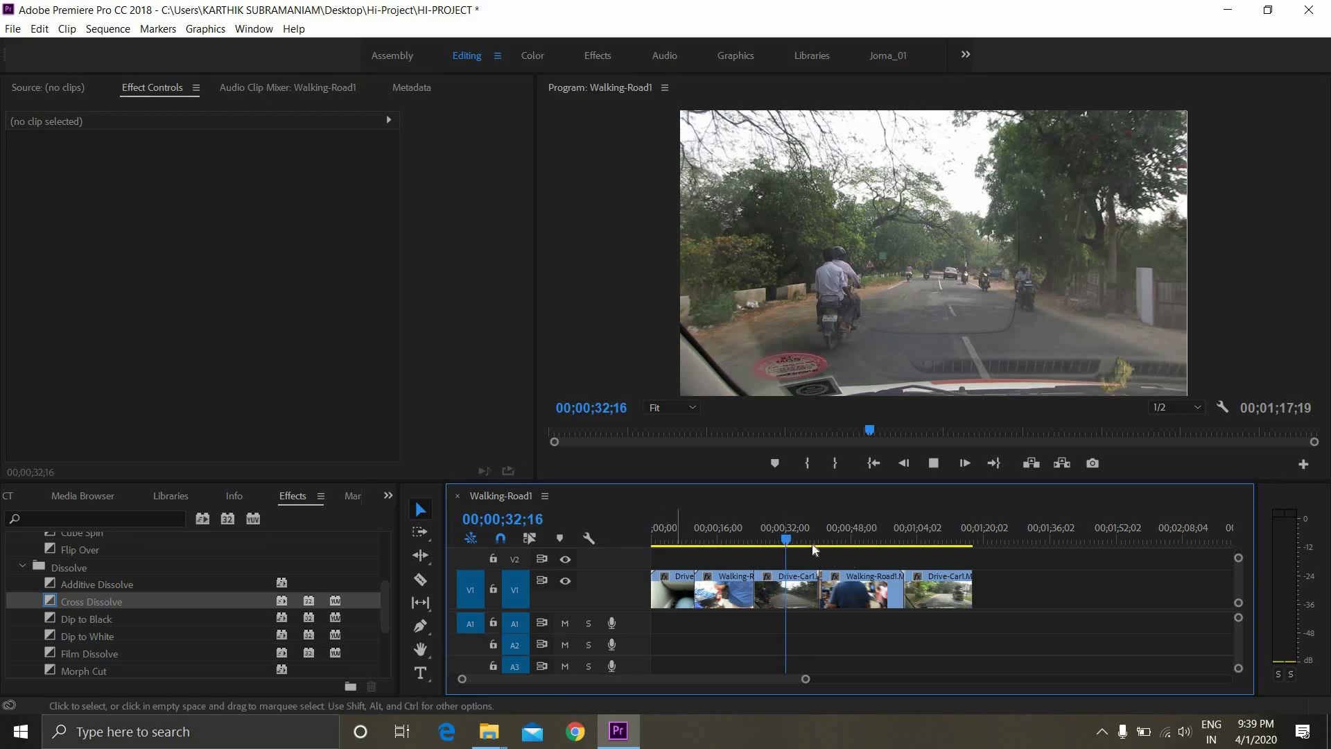
Play back the Cross Dissolve between the middle Drive-Car1 segment and the second Walking-Road1 segment again
{"action": "key", "text": "space"}
{"action": "left_click", "coordinate": [812, 530]}
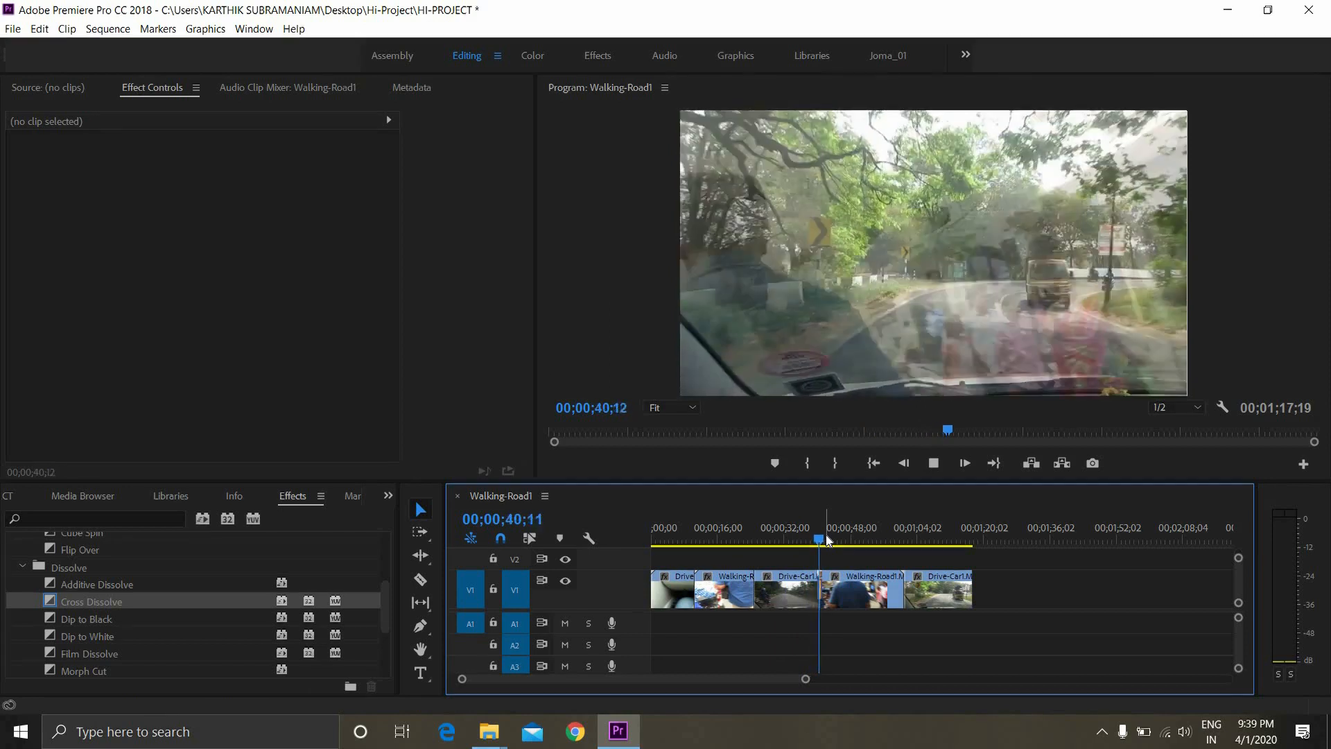
{"action": "key", "text": "space"}
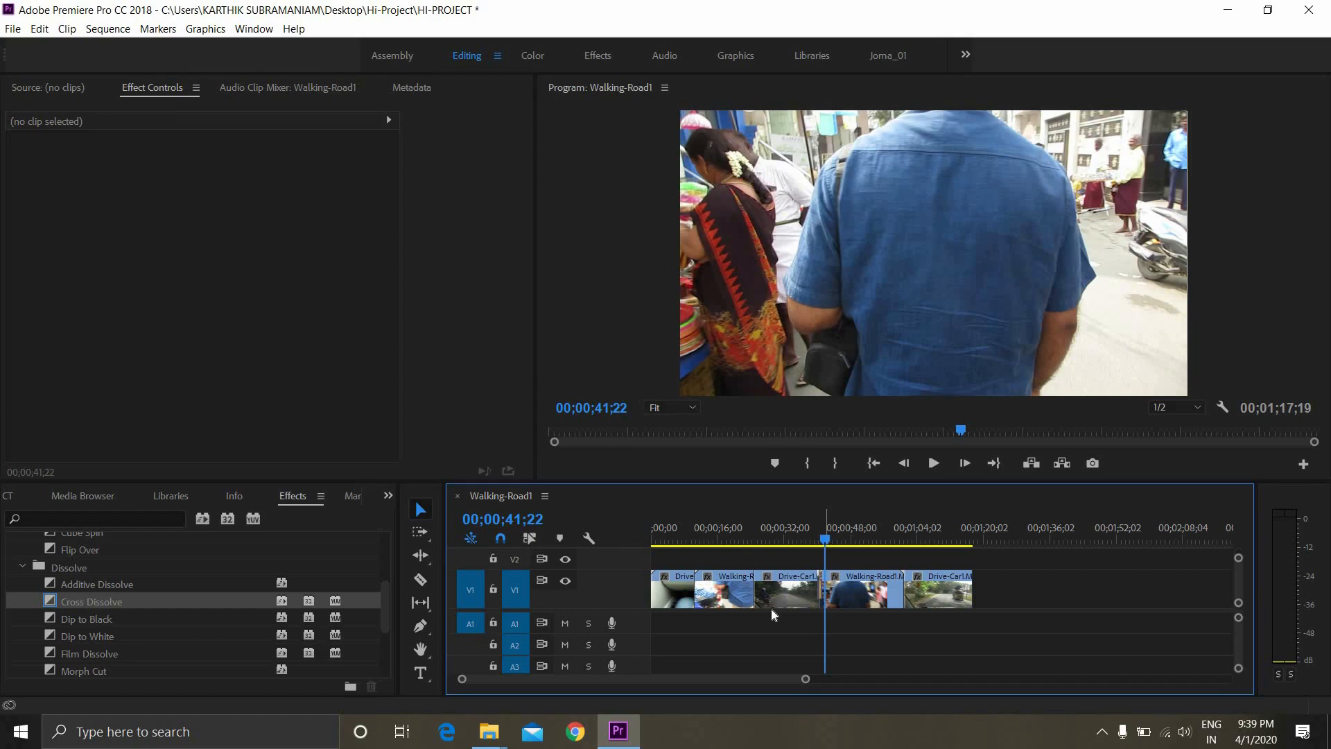
Select the Cross Dissolve in the sequence, lengthen it to 00;00;02;24, and play back the transition
{"action": "scroll", "coordinate": [800, 593], "scroll_direction": "up", "scroll_amount": 4}
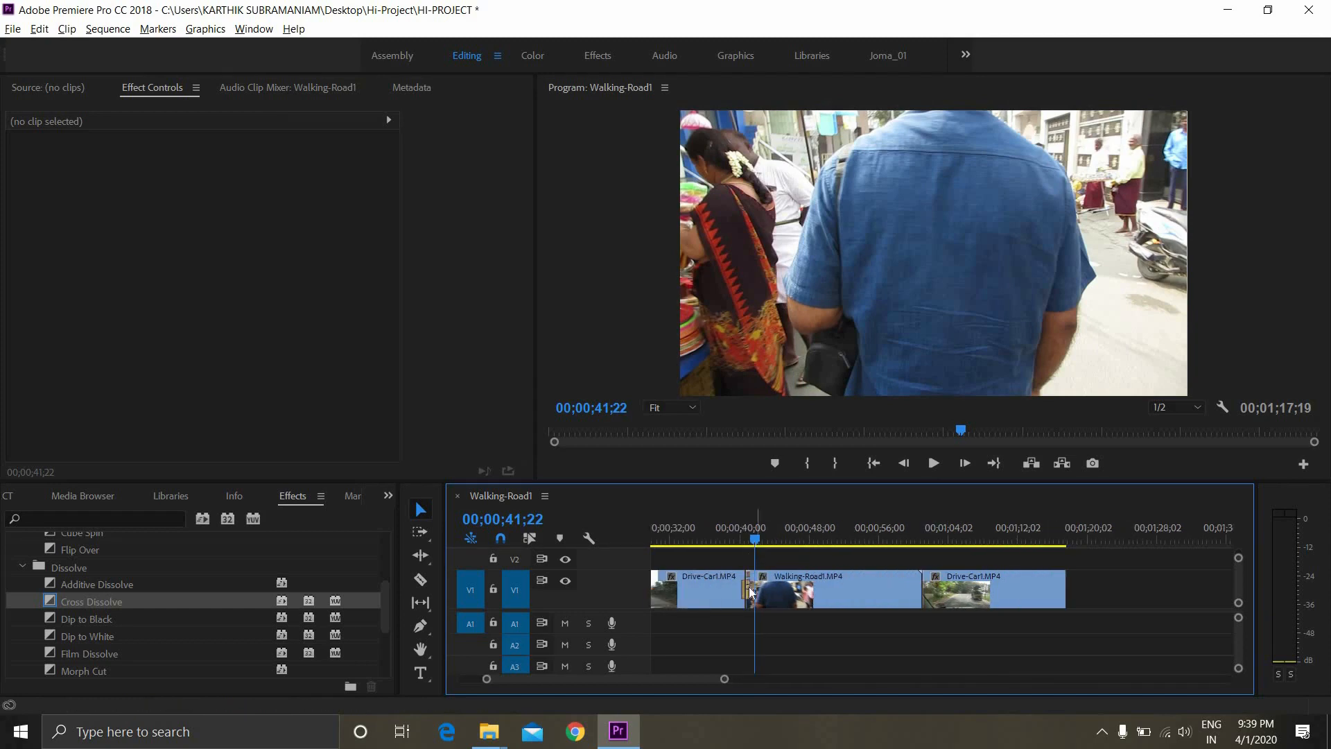
{"action": "left_click_drag", "start_coordinate": [724, 679], "coordinate": [627, 717]}
{"action": "scroll", "coordinate": [903, 548], "scroll_direction": "up", "scroll_amount": 5}
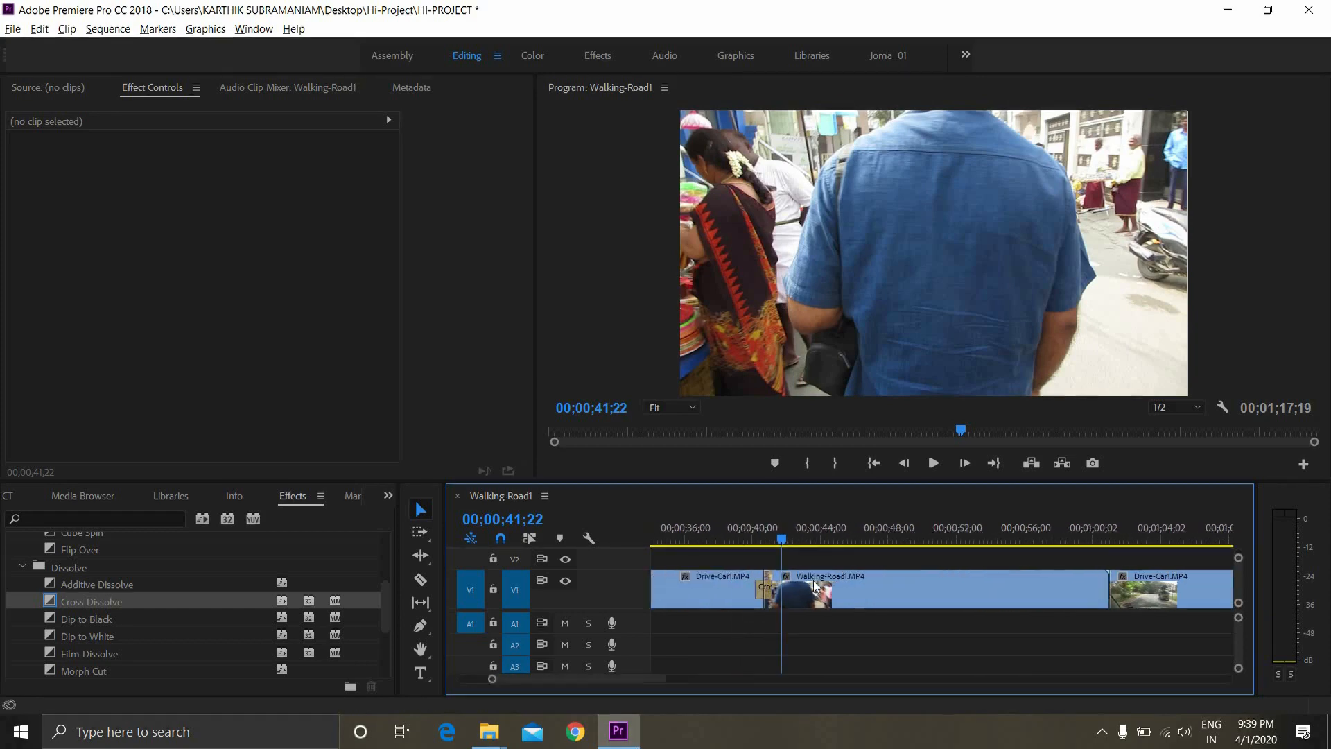
{"action": "mouse_move", "coordinate": [879, 535]}
{"action": "left_mouse_down"}
{"action": "mouse_move", "coordinate": [923, 531]}
{"action": "mouse_move", "coordinate": [923, 554]}
{"action": "mouse_move", "coordinate": [877, 539]}
{"action": "mouse_move", "coordinate": [904, 539]}
{"action": "mouse_move", "coordinate": [861, 545]}
{"action": "left_mouse_up"}
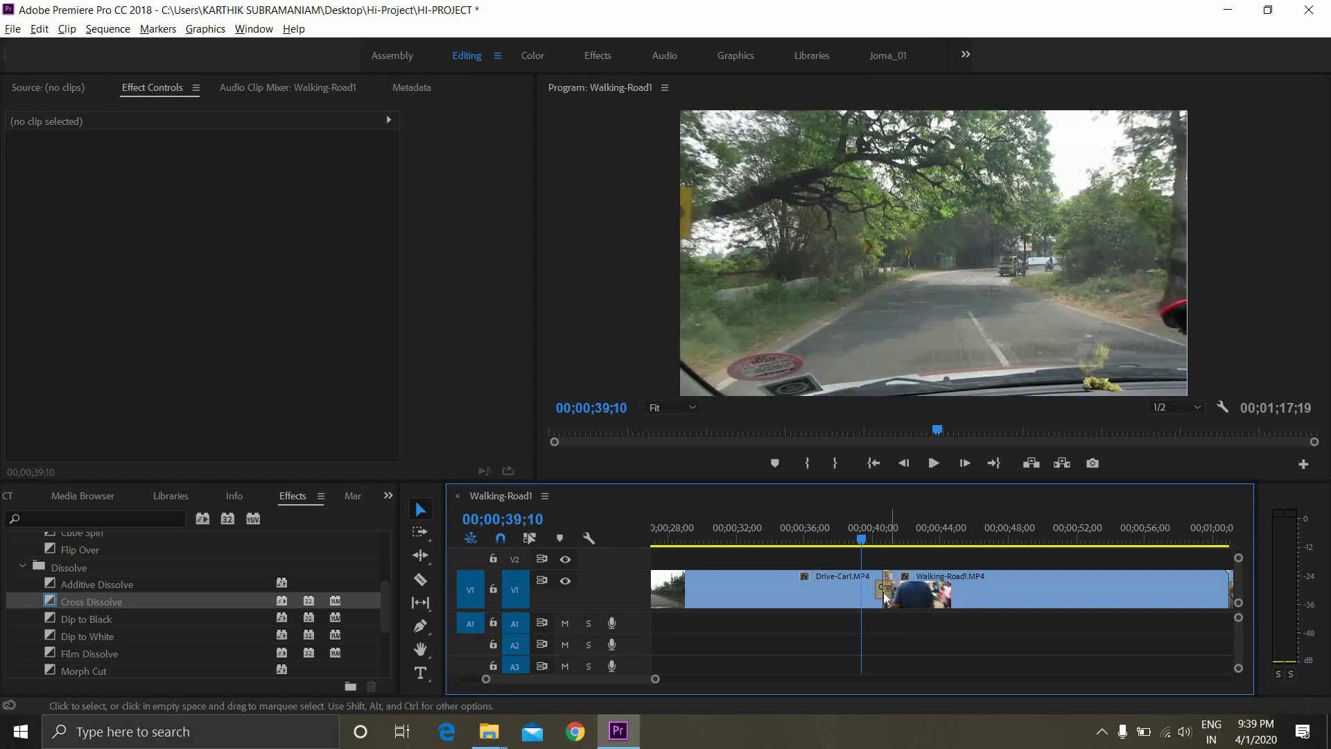
{"action": "left_click", "coordinate": [885, 589]}
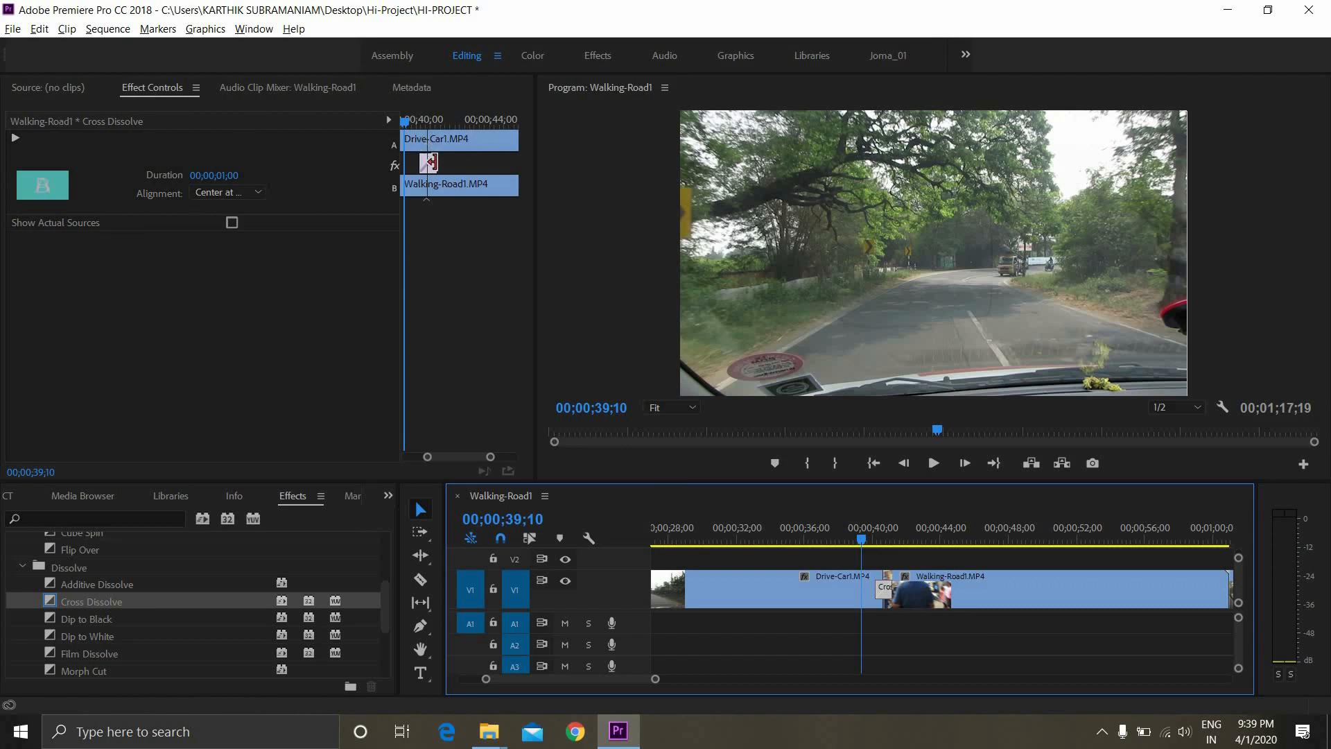
{"action": "mouse_move", "coordinate": [438, 162]}
{"action": "left_mouse_down"}
{"action": "mouse_move", "coordinate": [475, 163]}
{"action": "mouse_move", "coordinate": [464, 164]}
{"action": "left_mouse_up"}
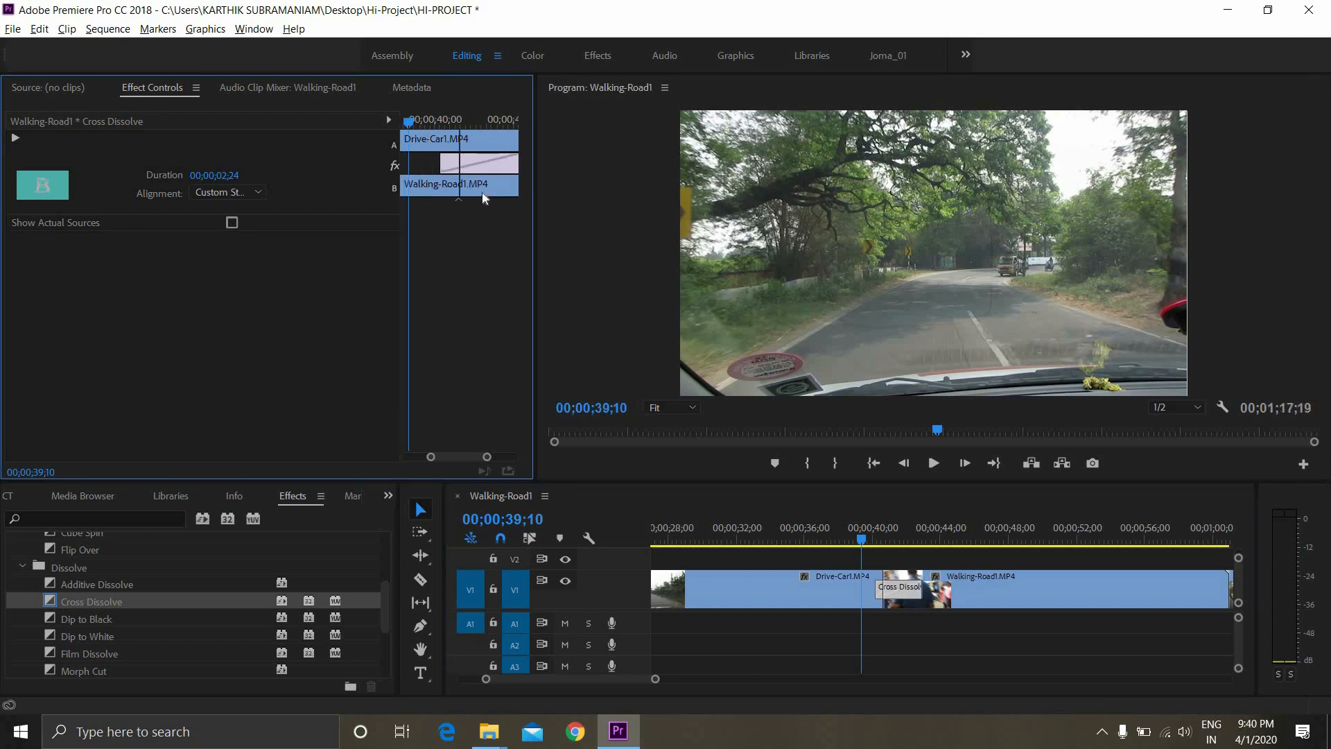
{"action": "left_click_drag", "start_coordinate": [485, 163], "coordinate": [506, 158]}
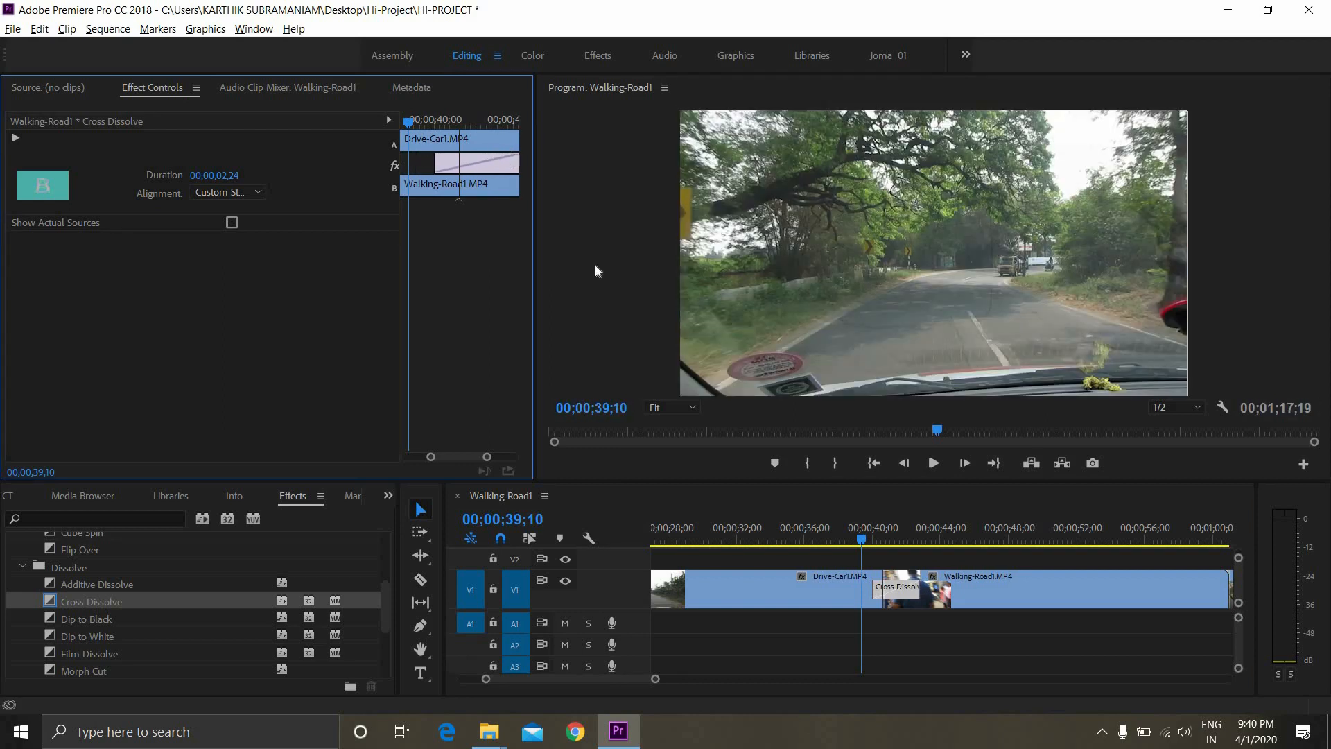
{"action": "key", "text": "space"}
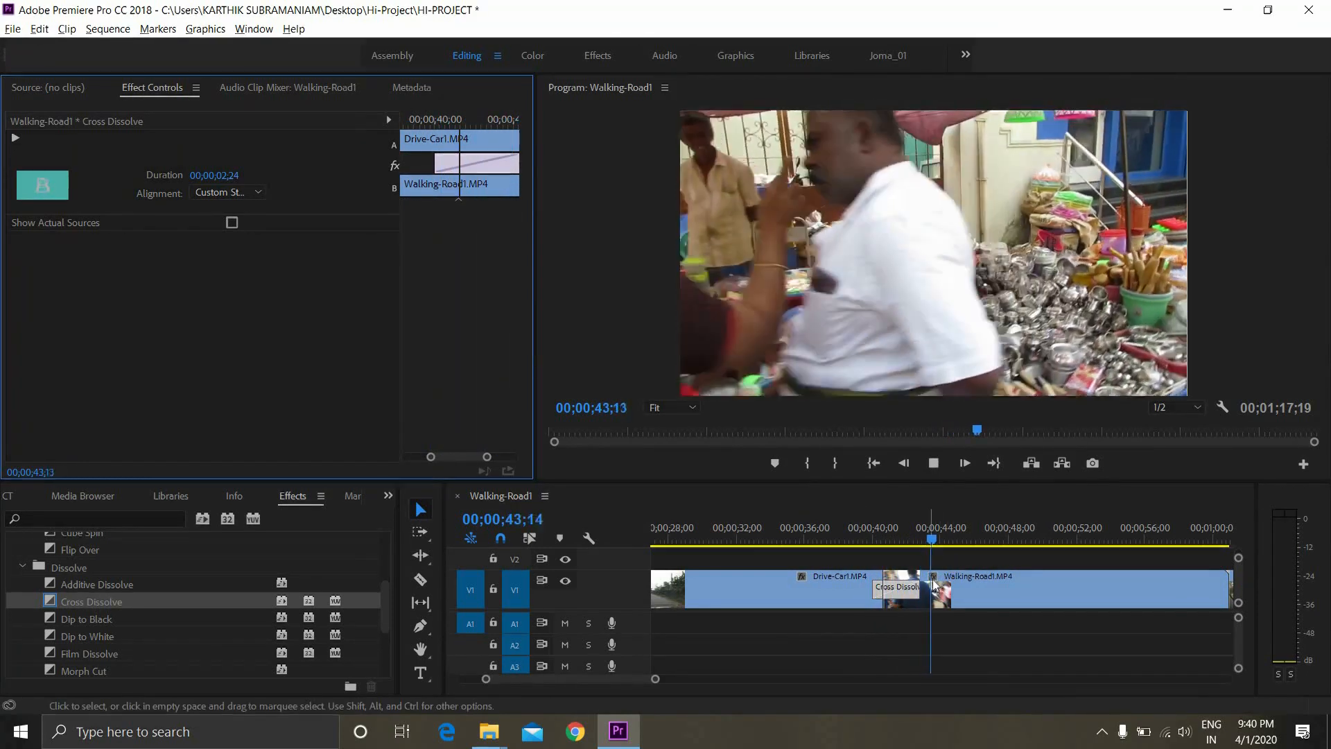
{"action": "key", "text": "space"}
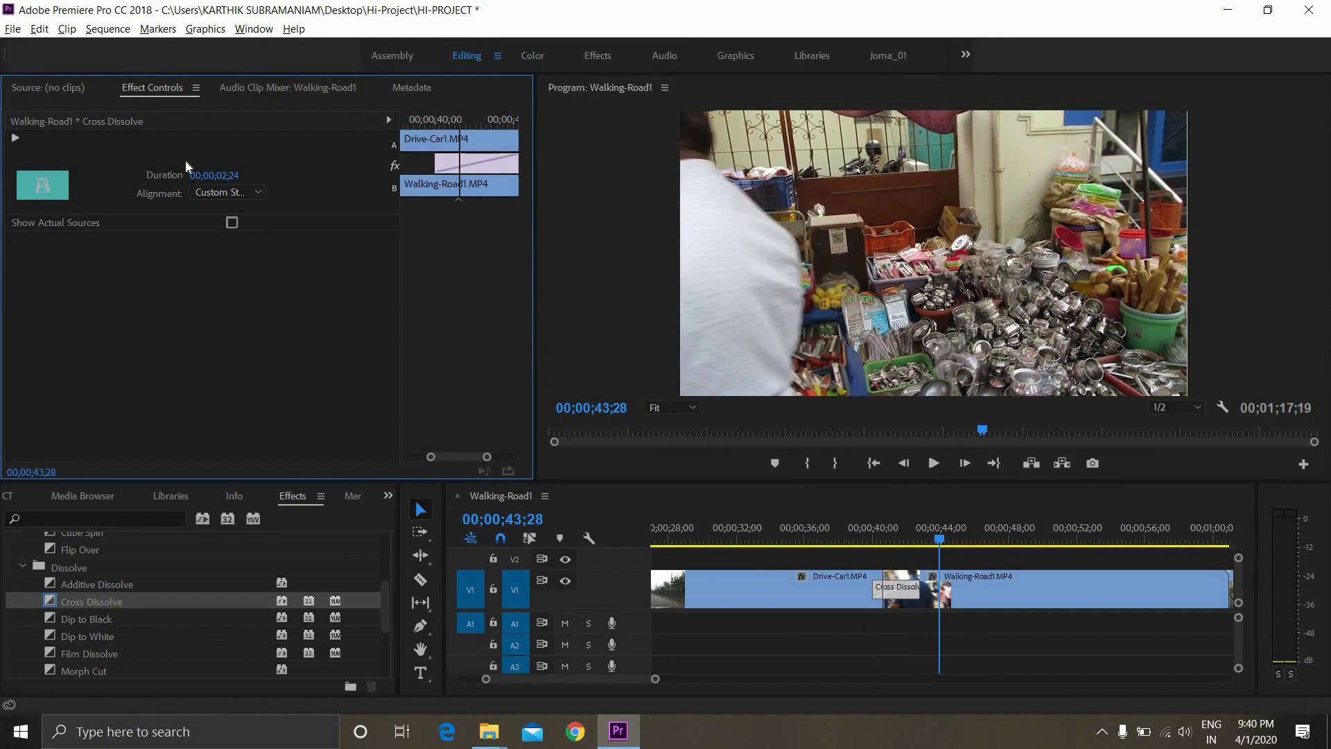
Shorten the Cross Dissolve to a duration of 00;00;00;10 and play back the transition
{"action": "left_click_drag", "start_coordinate": [231, 179], "coordinate": [213, 178]}
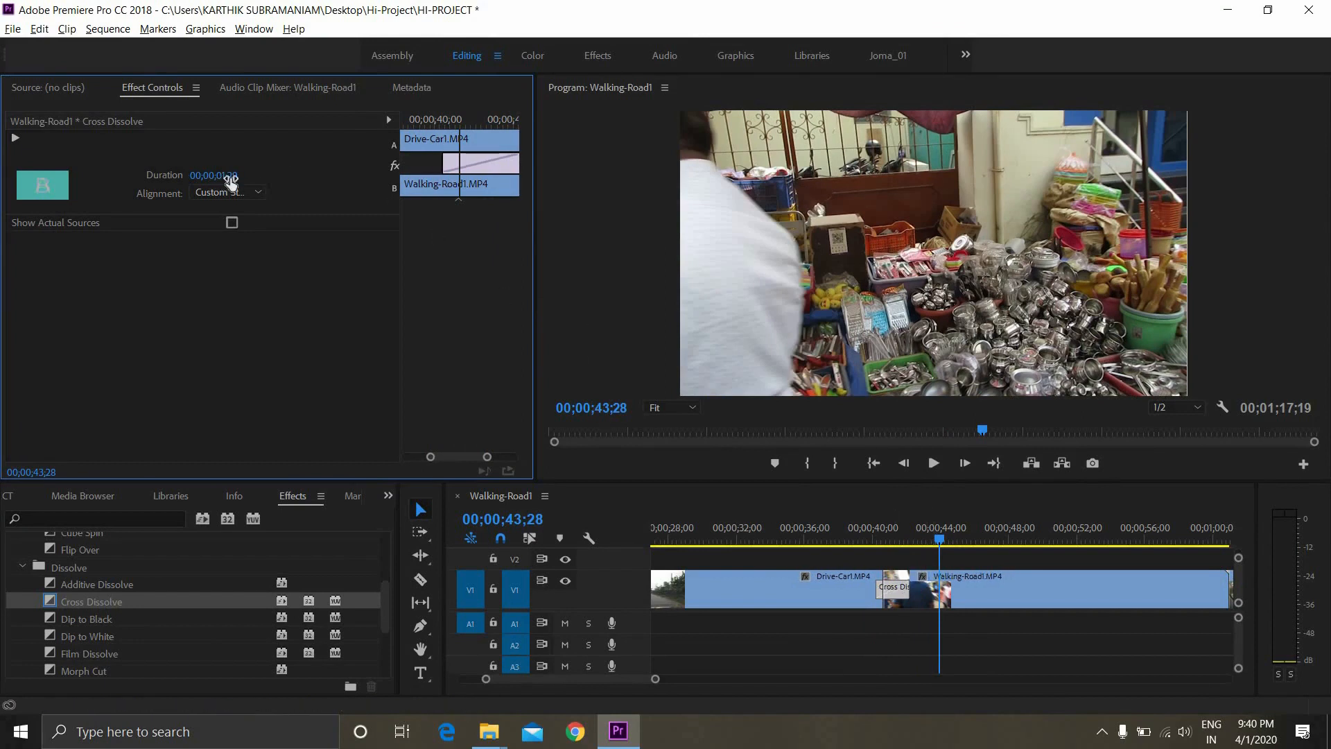
{"action": "left_click_drag", "start_coordinate": [519, 165], "coordinate": [461, 163]}
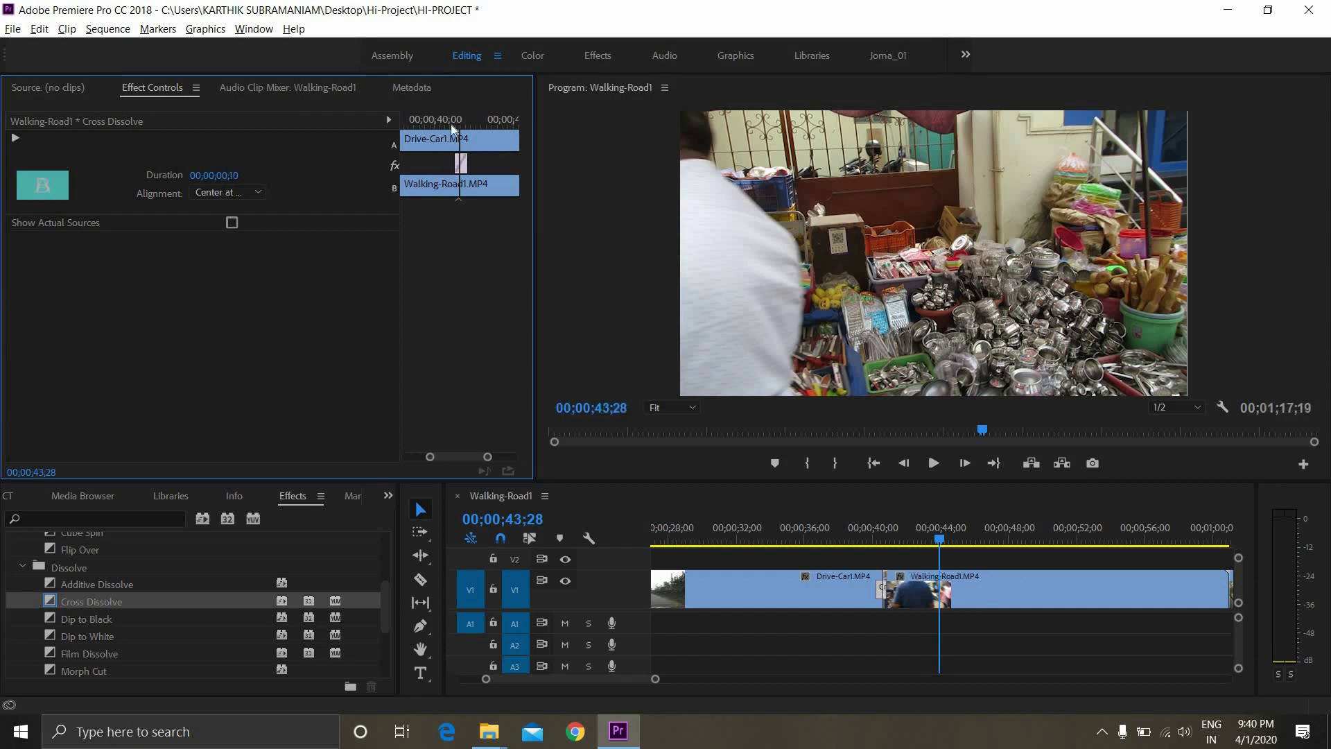
{"action": "left_click", "coordinate": [451, 123]}
{"action": "key", "text": "space"}
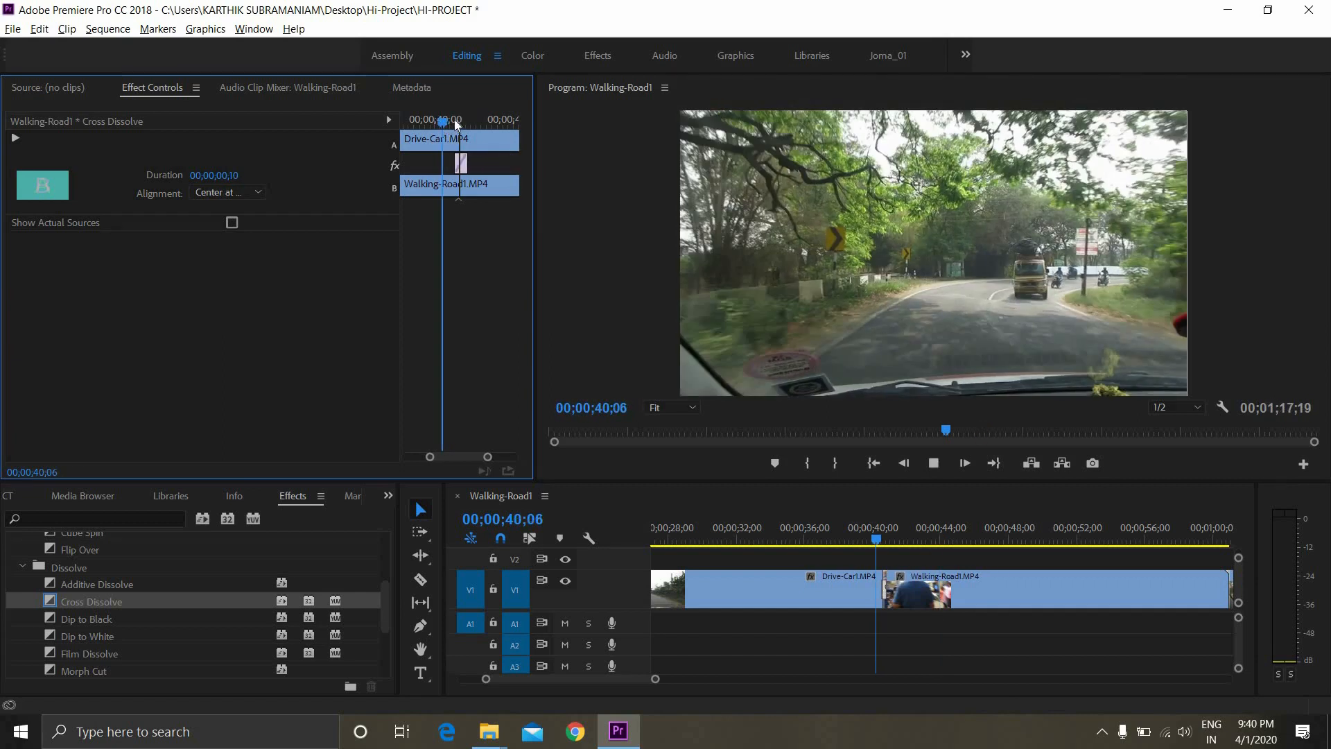
{"action": "key", "text": "space"}
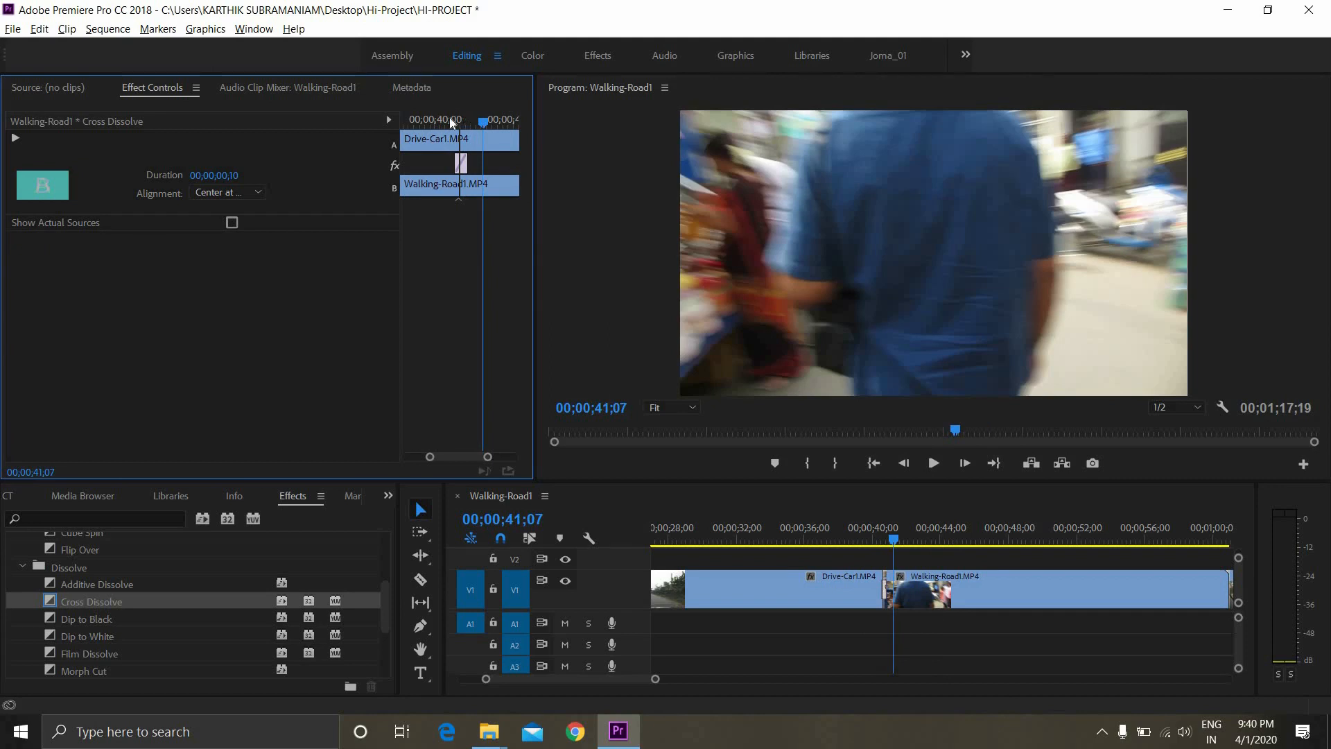
{"action": "left_click_drag", "start_coordinate": [458, 122], "coordinate": [427, 124]}
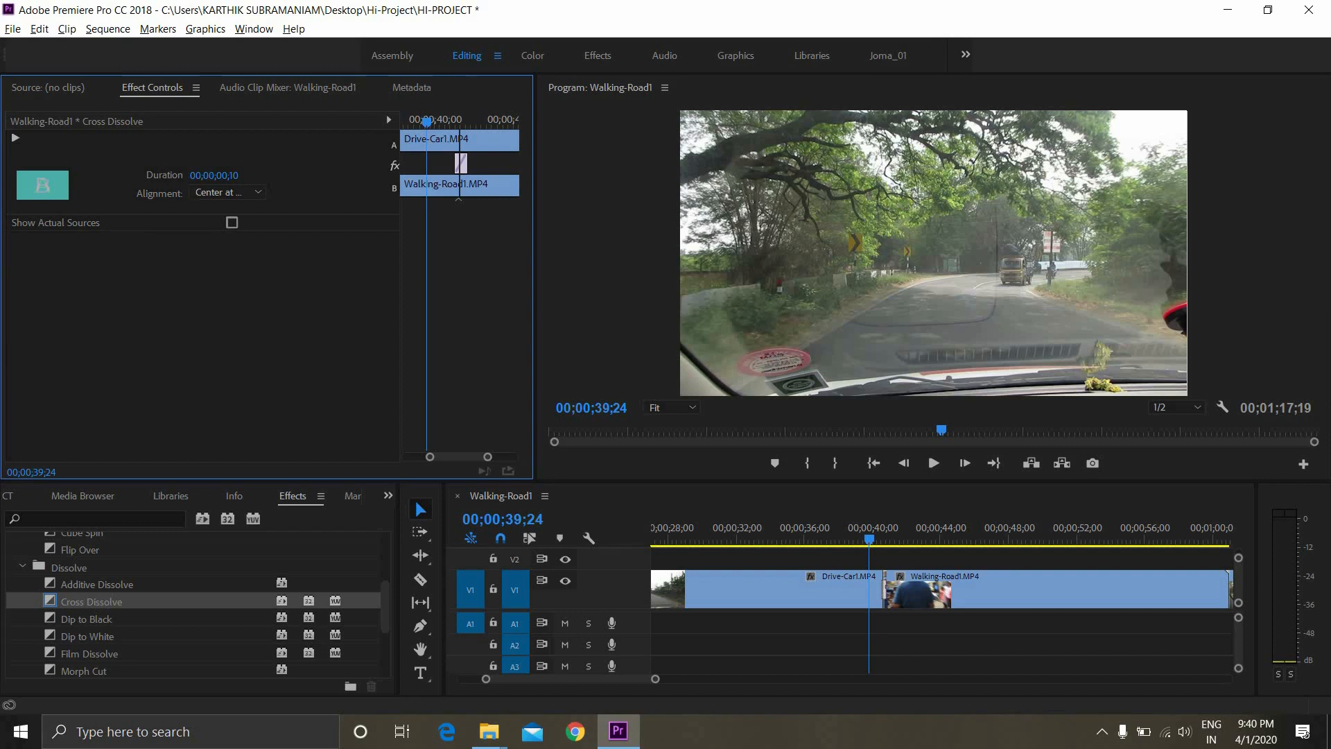
Set the Cross Dissolve duration to 00;00;02;20 and play back the transition
{"action": "mouse_move", "coordinate": [196, 177]}
{"action": "left_mouse_down"}
{"action": "mouse_move", "coordinate": [185, 176]}
{"action": "mouse_move", "coordinate": [201, 179]}
{"action": "left_mouse_up"}
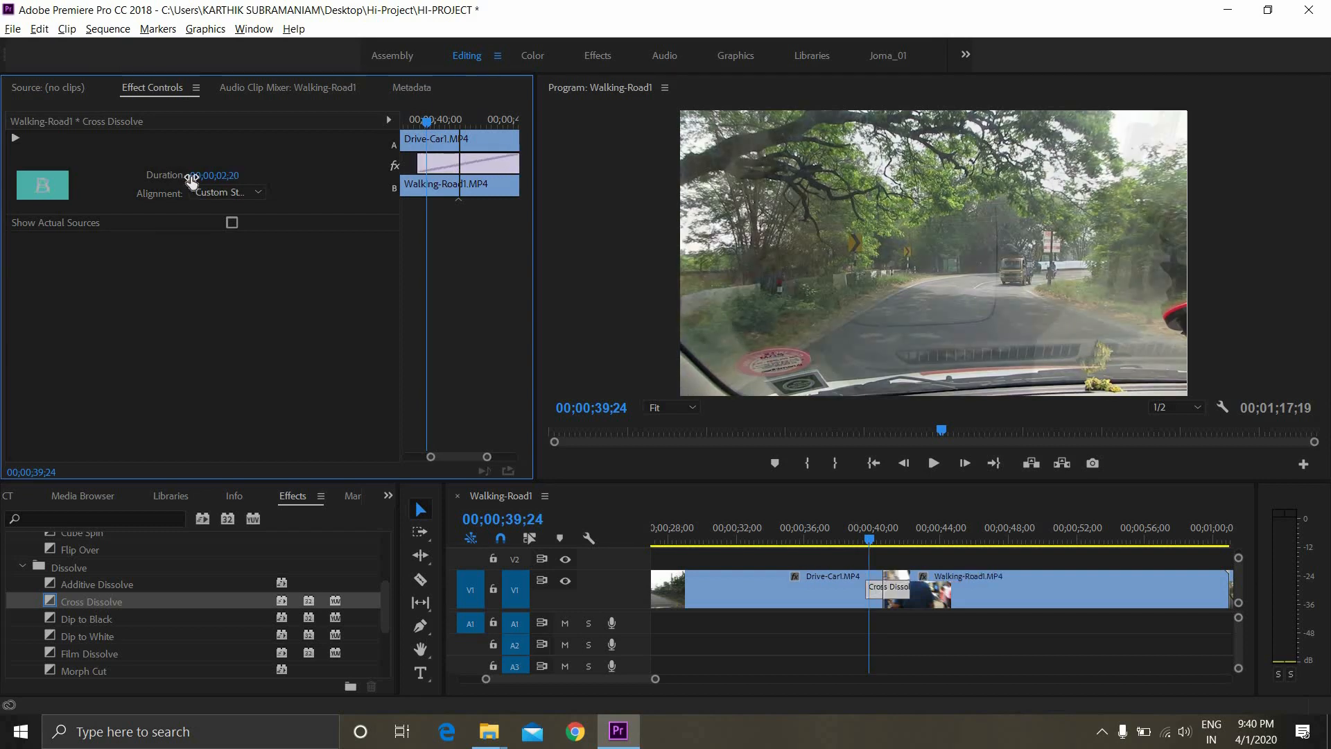
{"action": "left_click", "coordinate": [853, 537]}
{"action": "key", "text": "space"}
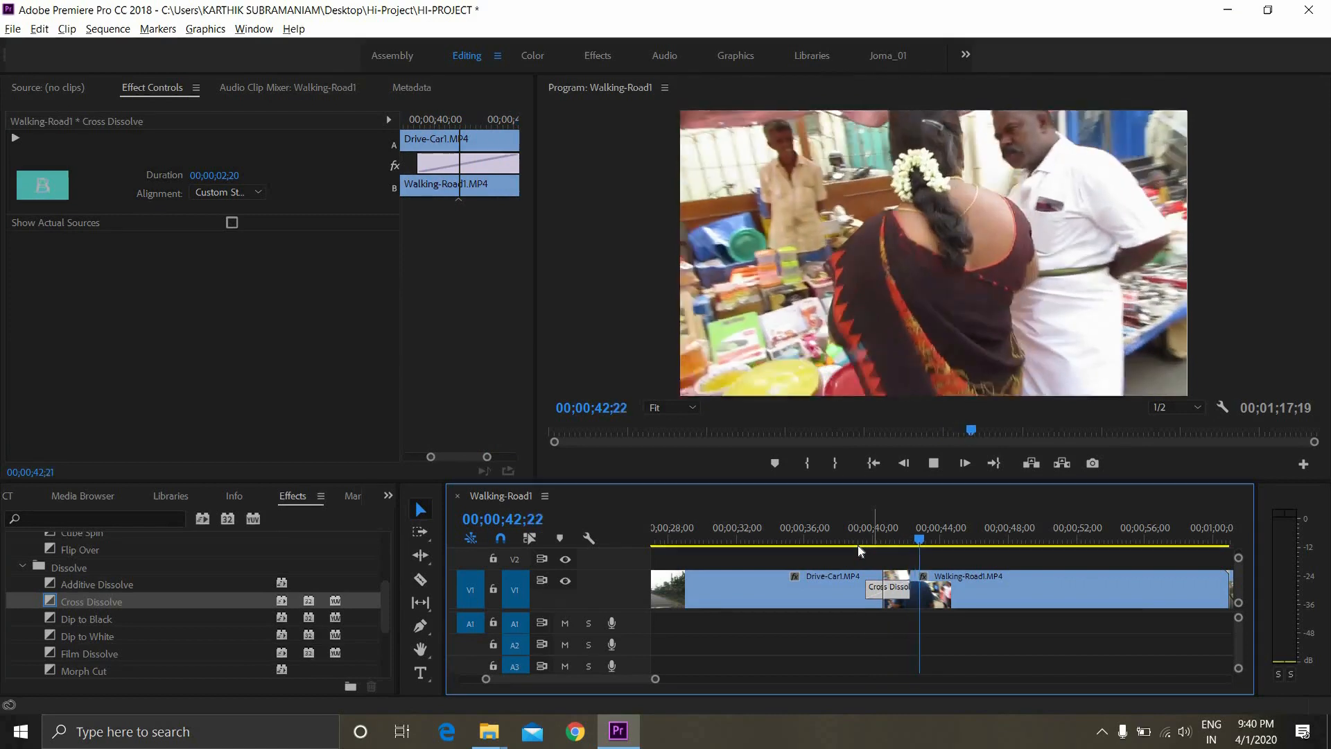
{"action": "key", "text": "space"}
{"action": "key", "text": "space"}
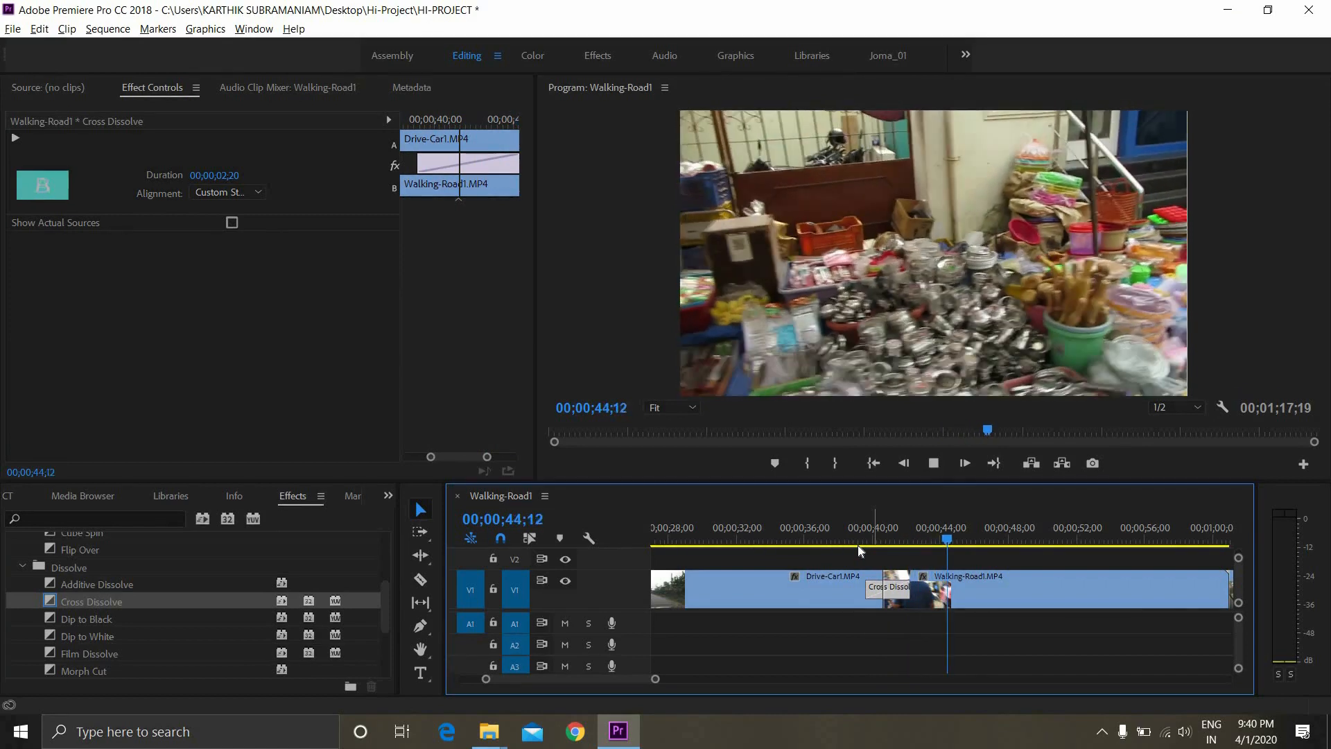
{"action": "key", "text": "space"}
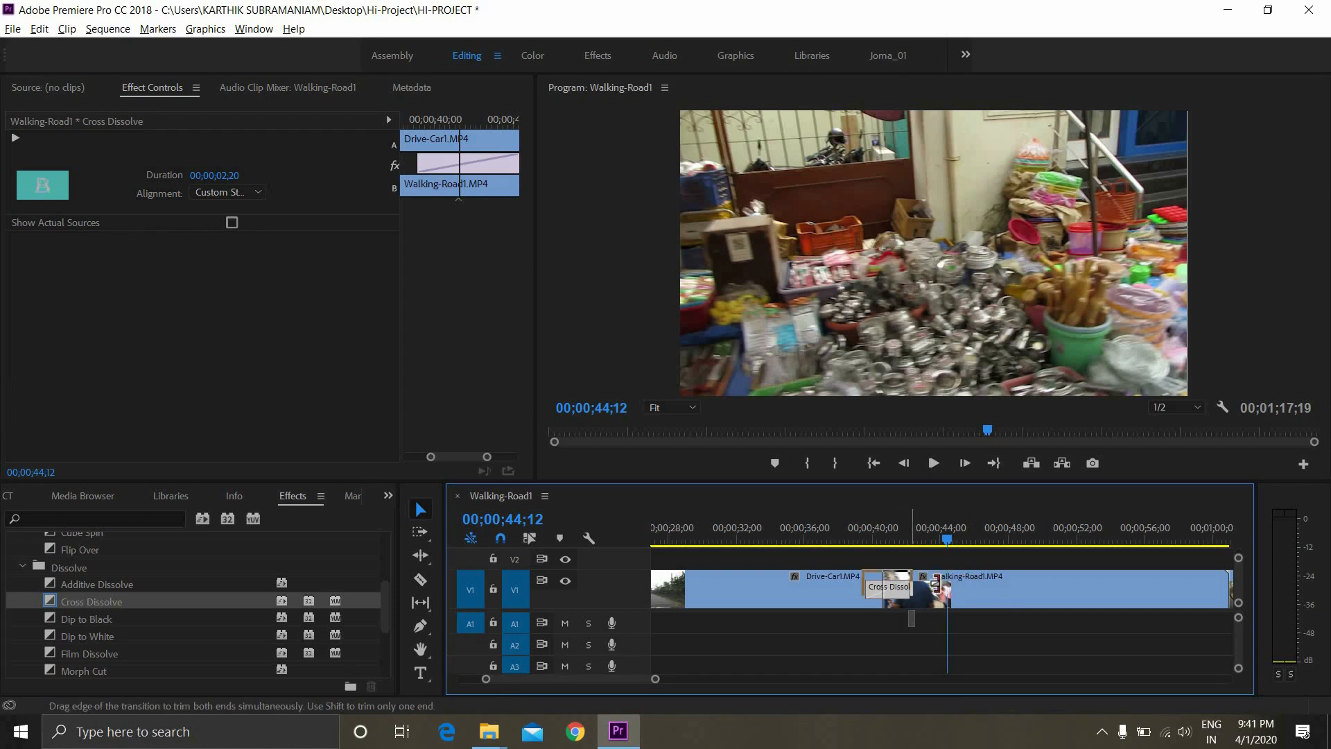
Extend the Cross Dissolve directly in the sequence to a duration of 00;00;07;22
{"action": "left_click_drag", "start_coordinate": [936, 584], "coordinate": [888, 600]}
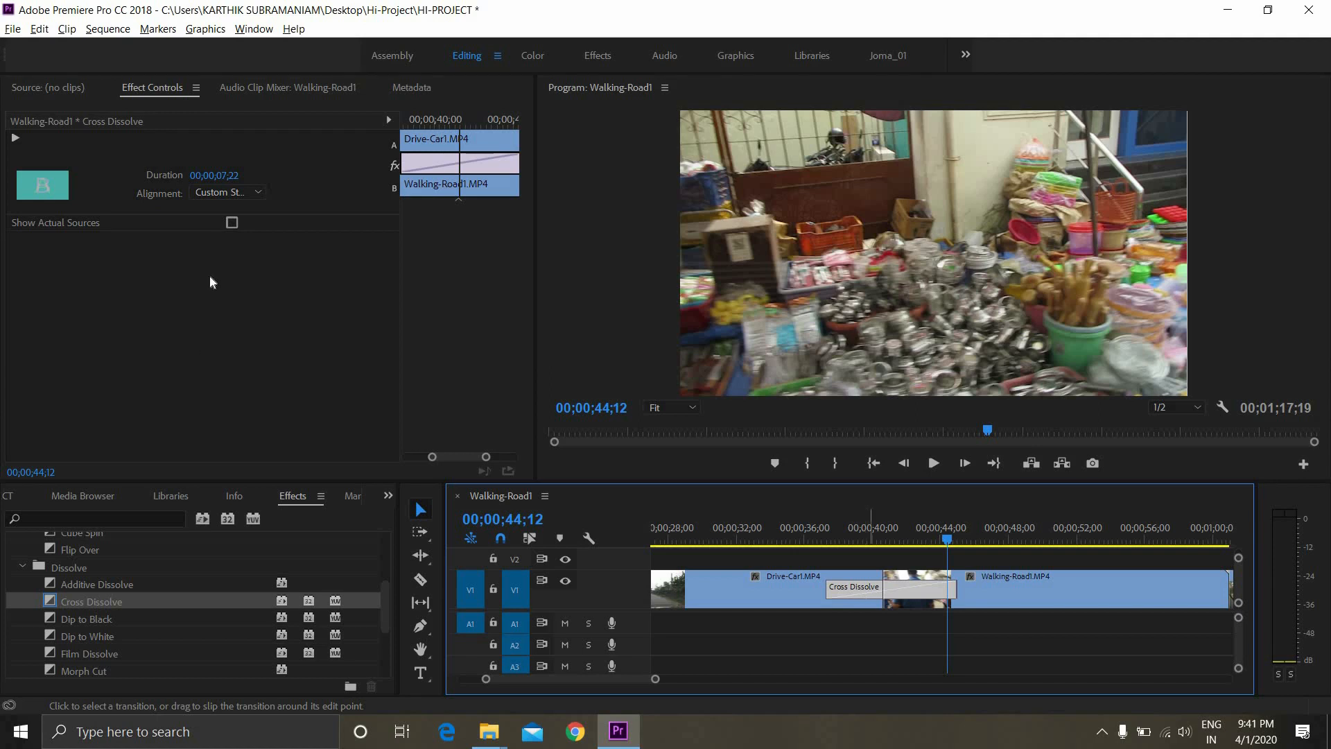
Set the Cross Dissolve alignment to Center at Cut, and switch it over to Start at Cut
{"action": "left_click", "coordinate": [231, 193]}
{"action": "left_click", "coordinate": [218, 192]}
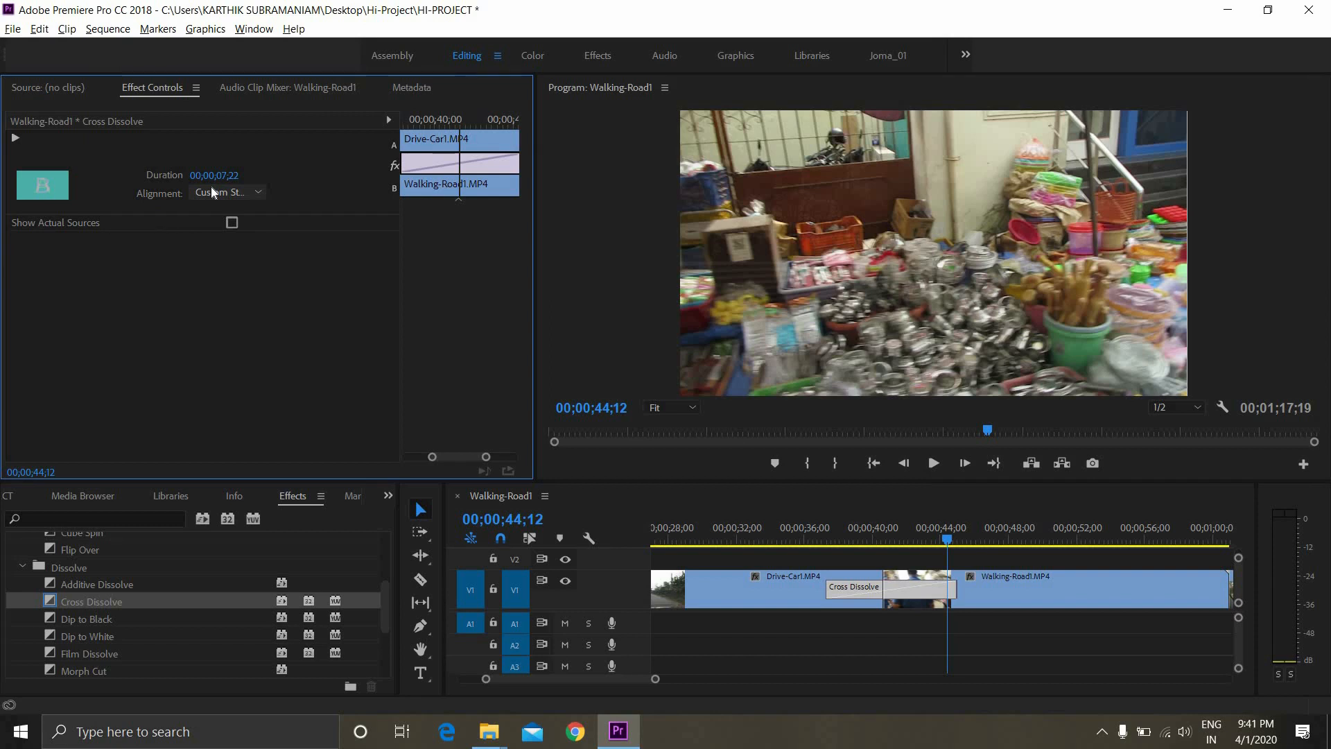
{"action": "left_click", "coordinate": [211, 186]}
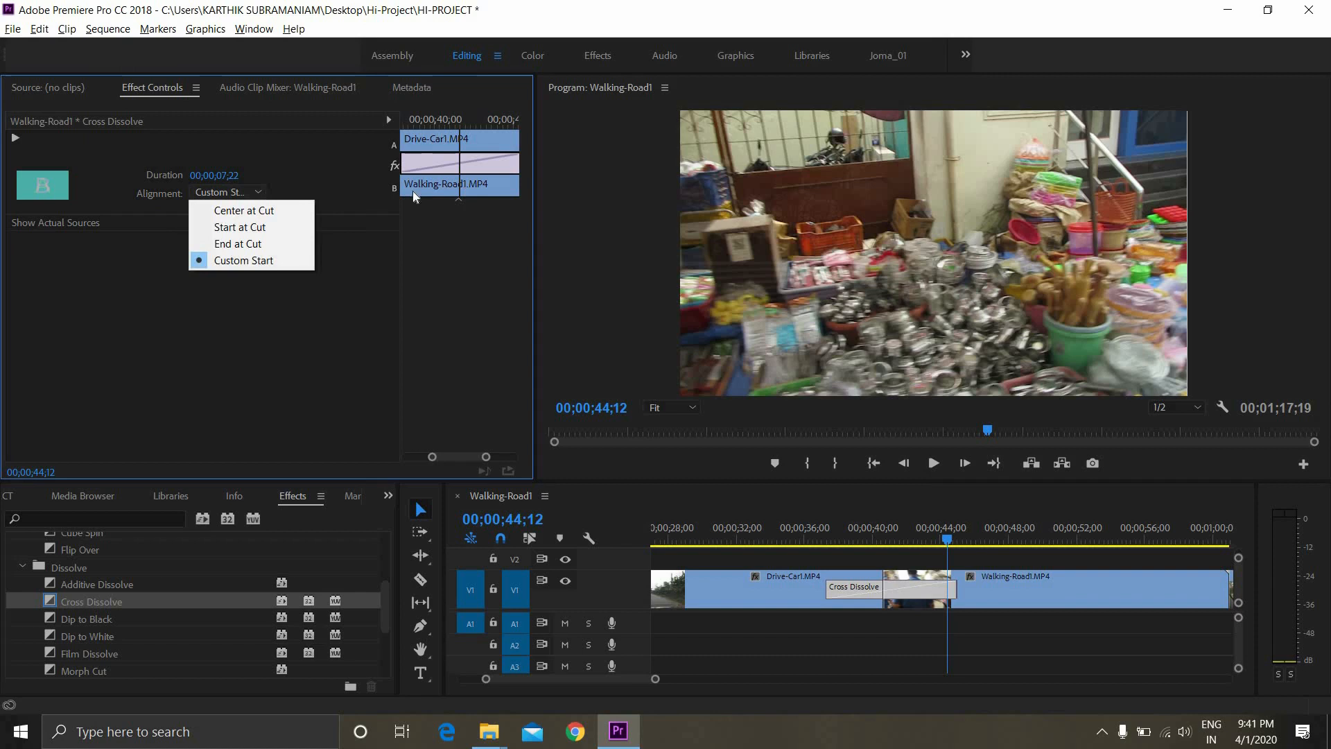
{"action": "left_click", "coordinate": [245, 217]}
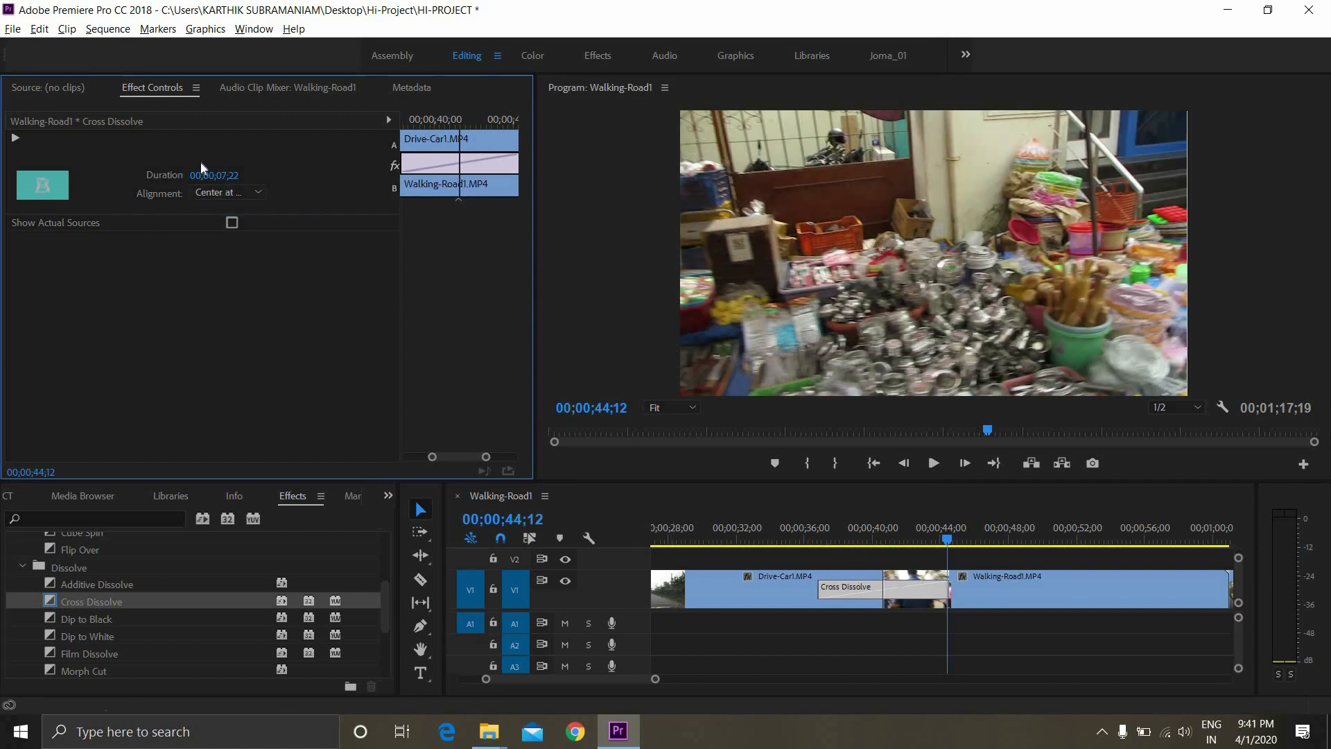
{"action": "left_click", "coordinate": [246, 196]}
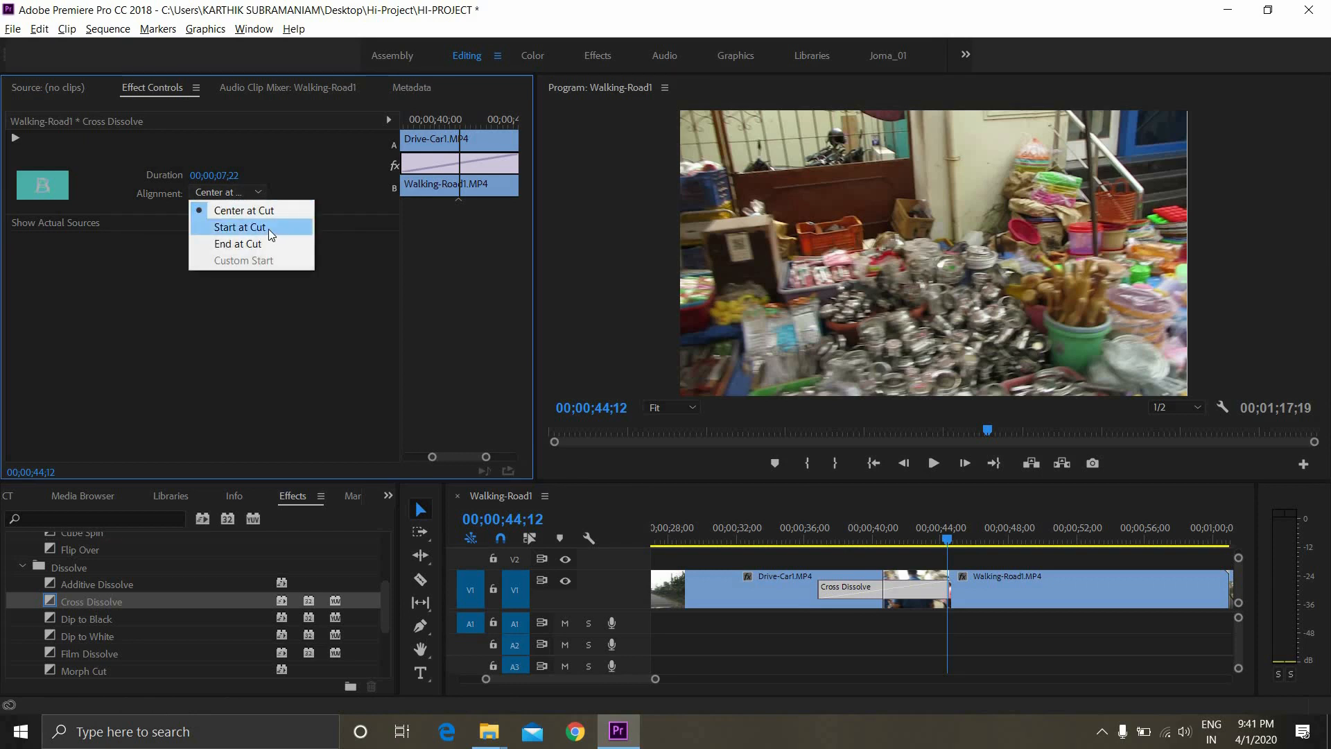
{"action": "left_click", "coordinate": [268, 229]}
Set the Cross Dissolve alignment to End at Cut and play back the sequence across the transition
{"action": "left_click", "coordinate": [247, 195]}
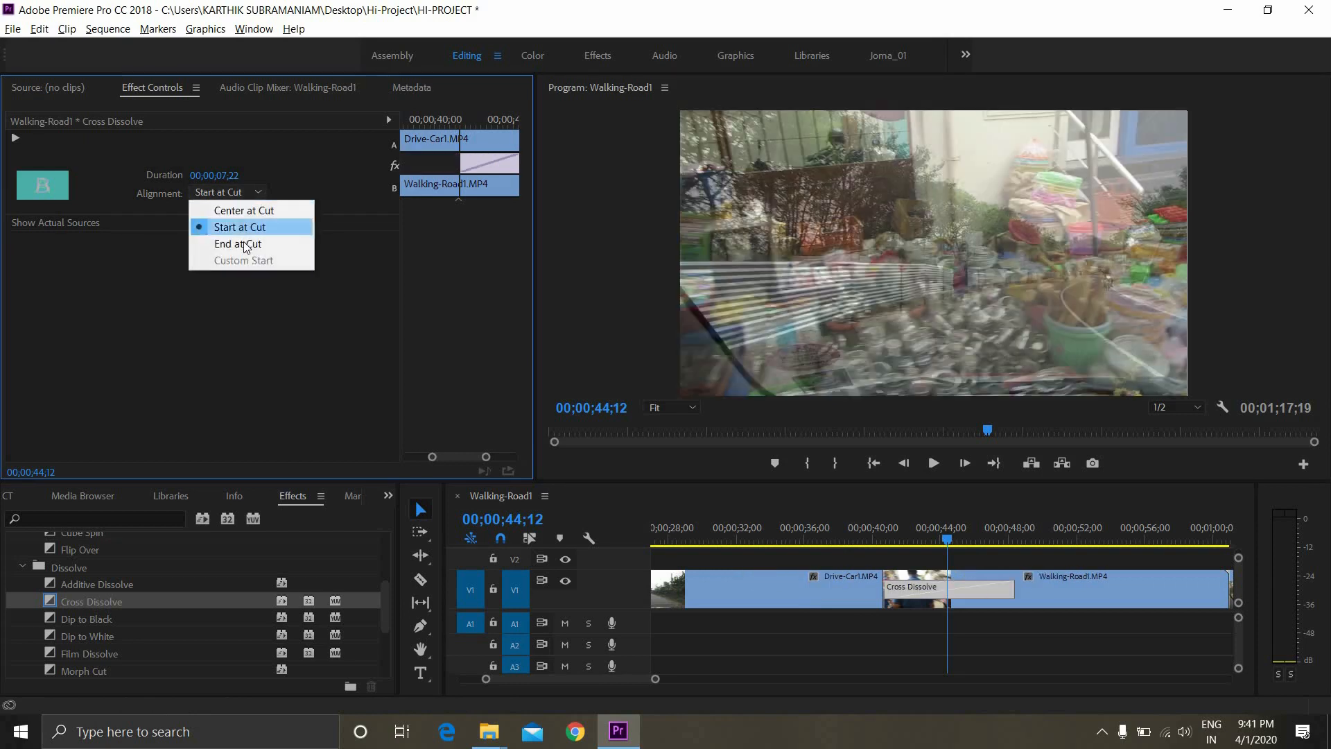
{"action": "left_click", "coordinate": [245, 244]}
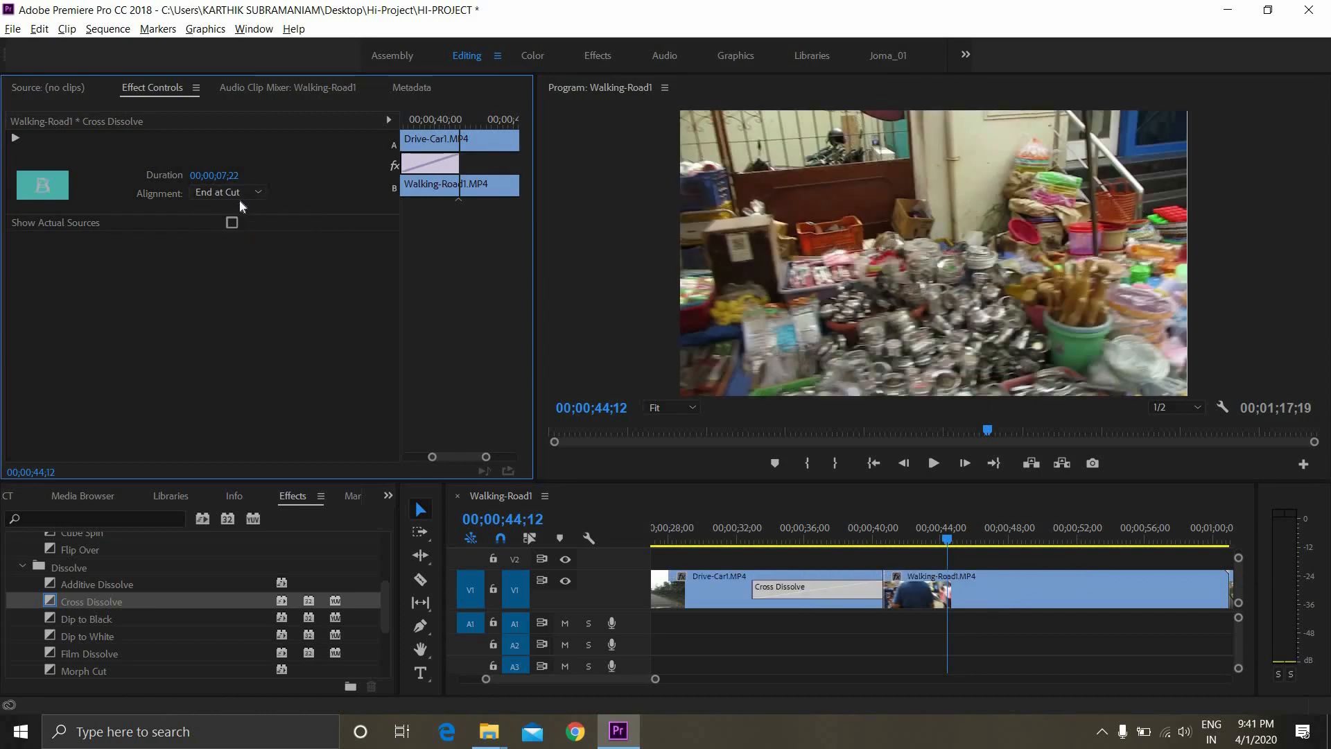
{"action": "left_click", "coordinate": [687, 539]}
{"action": "key", "text": "space"}
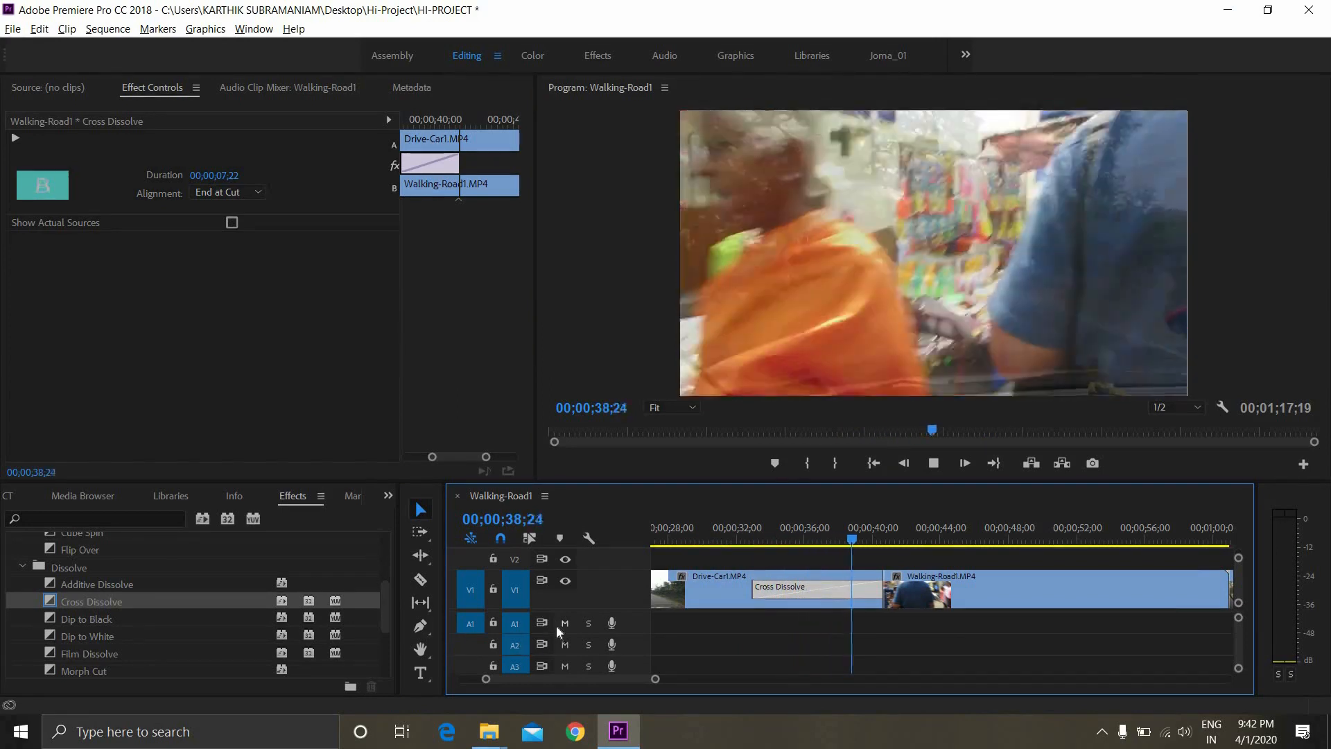
{"action": "key", "text": "space"}
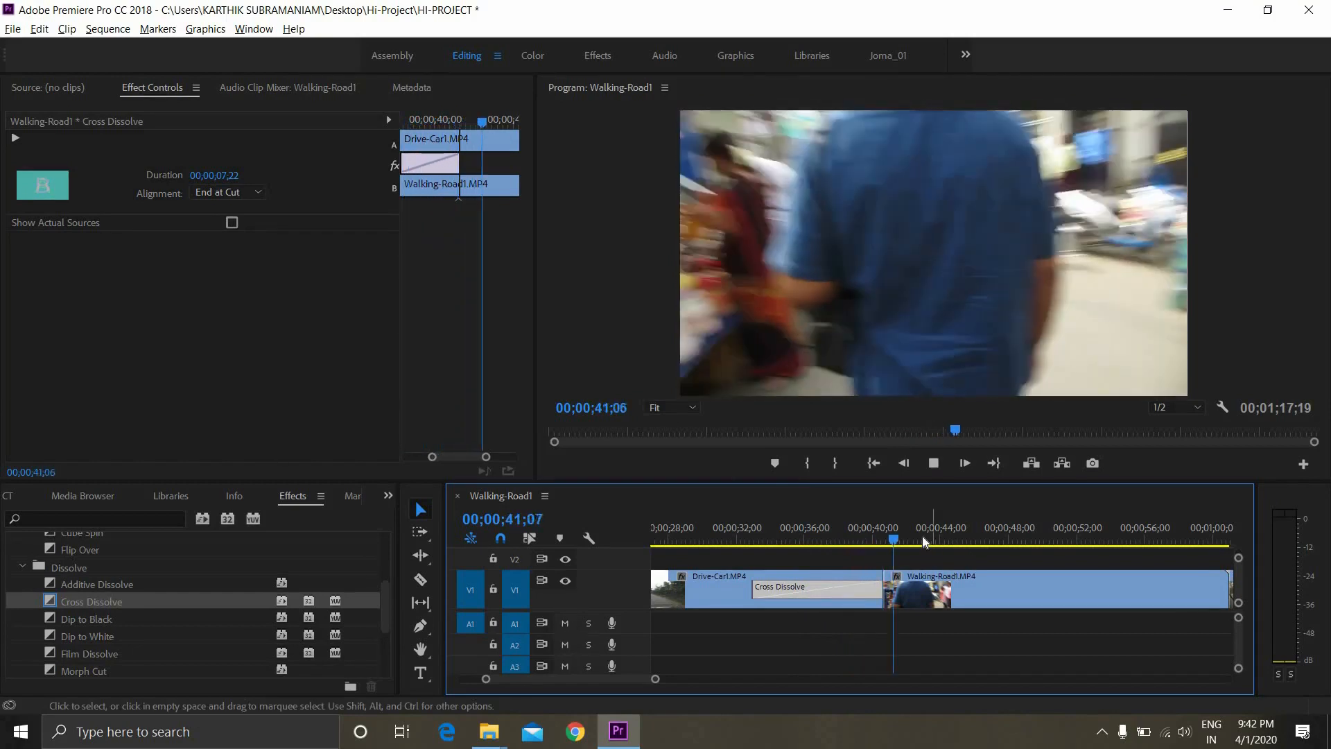
{"action": "key", "text": "space"}
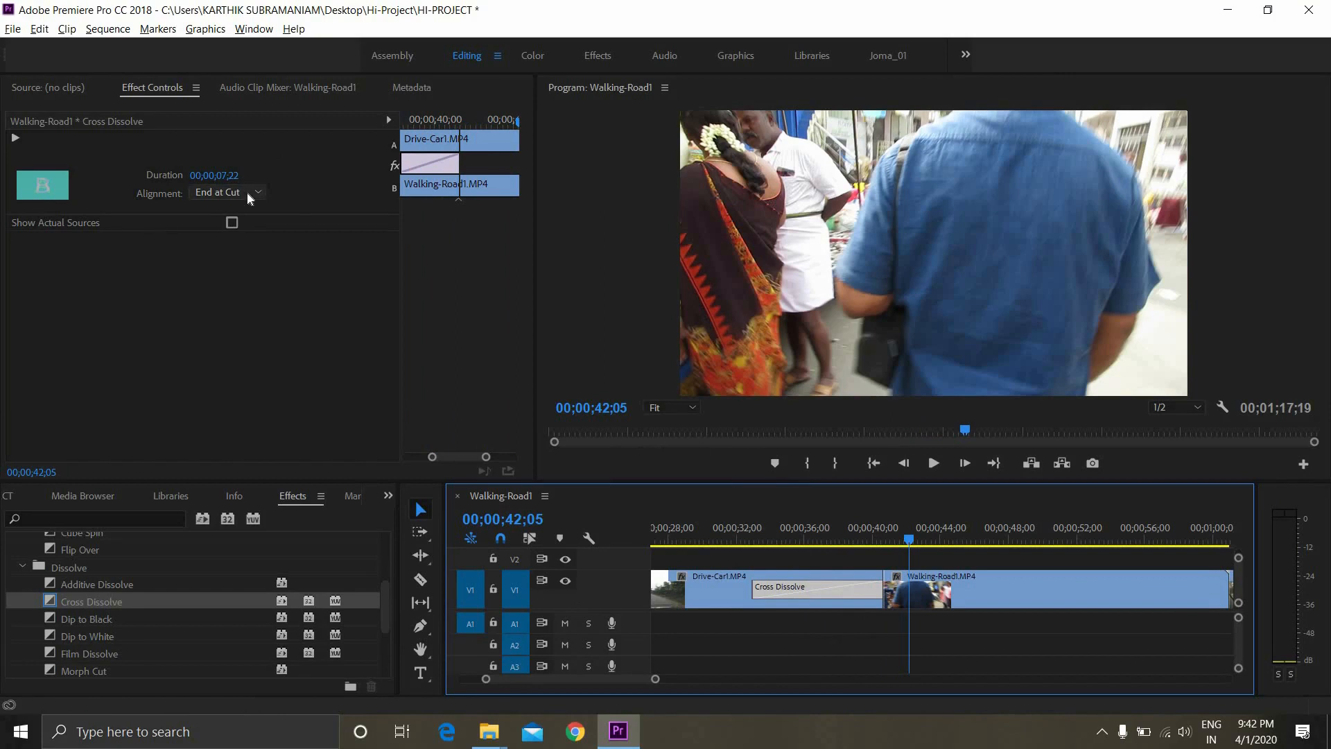
Select the Cross Dissolve in the sequence, set its alignment to Start at Cut, and play back the transition
{"action": "left_click", "coordinate": [738, 576]}
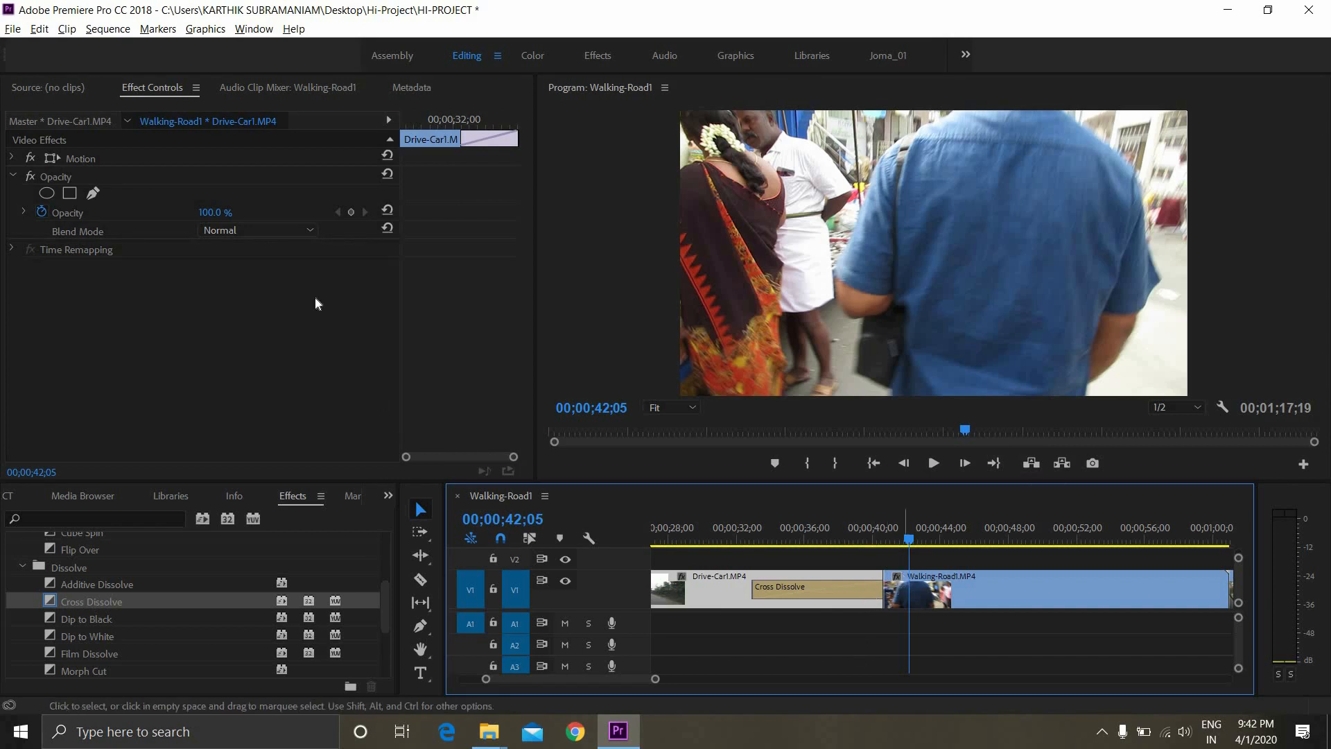
{"action": "left_click", "coordinate": [847, 593]}
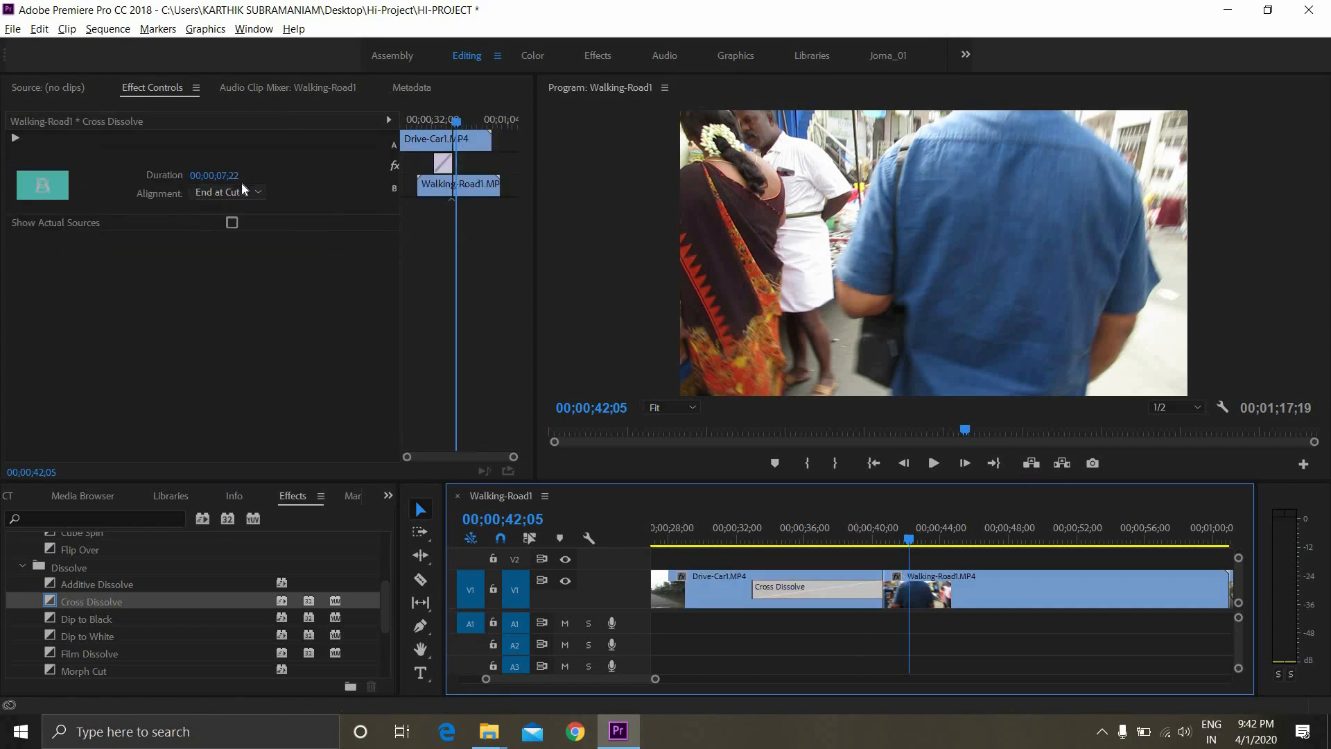
{"action": "left_click", "coordinate": [241, 190]}
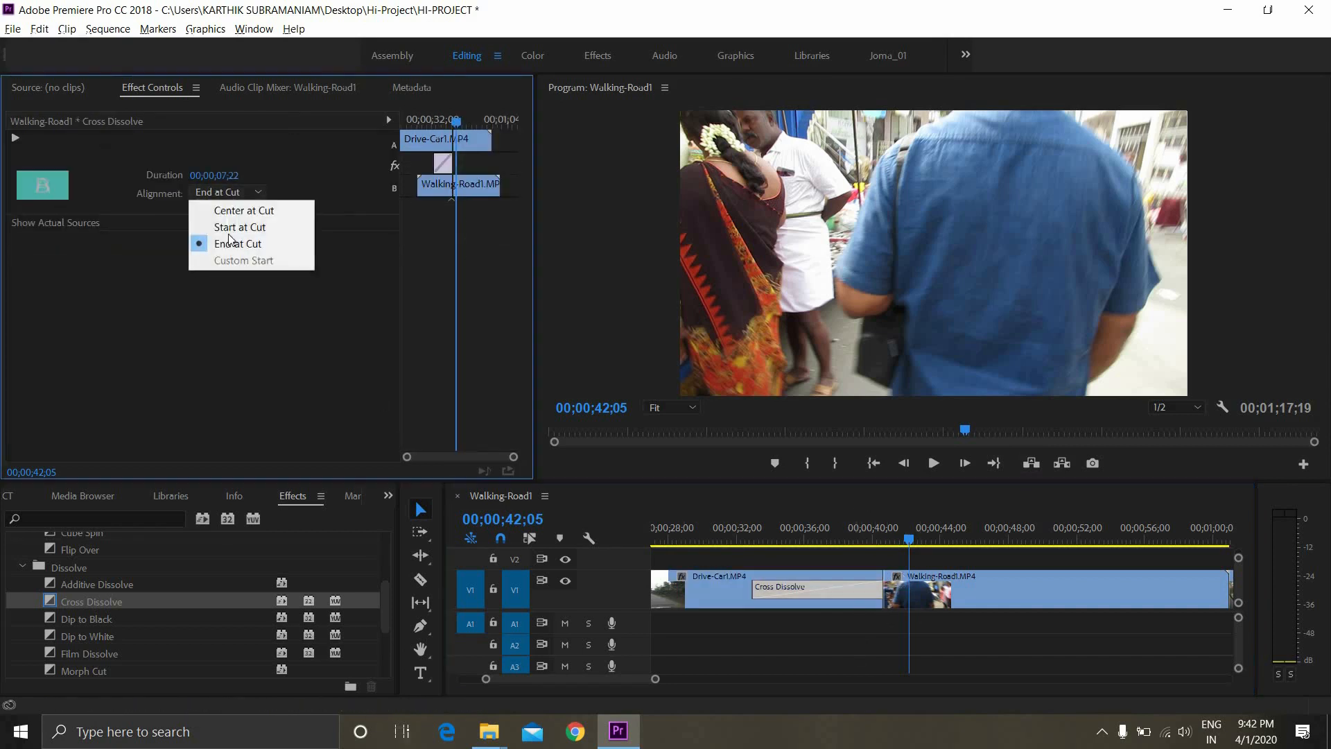
{"action": "left_click", "coordinate": [219, 226]}
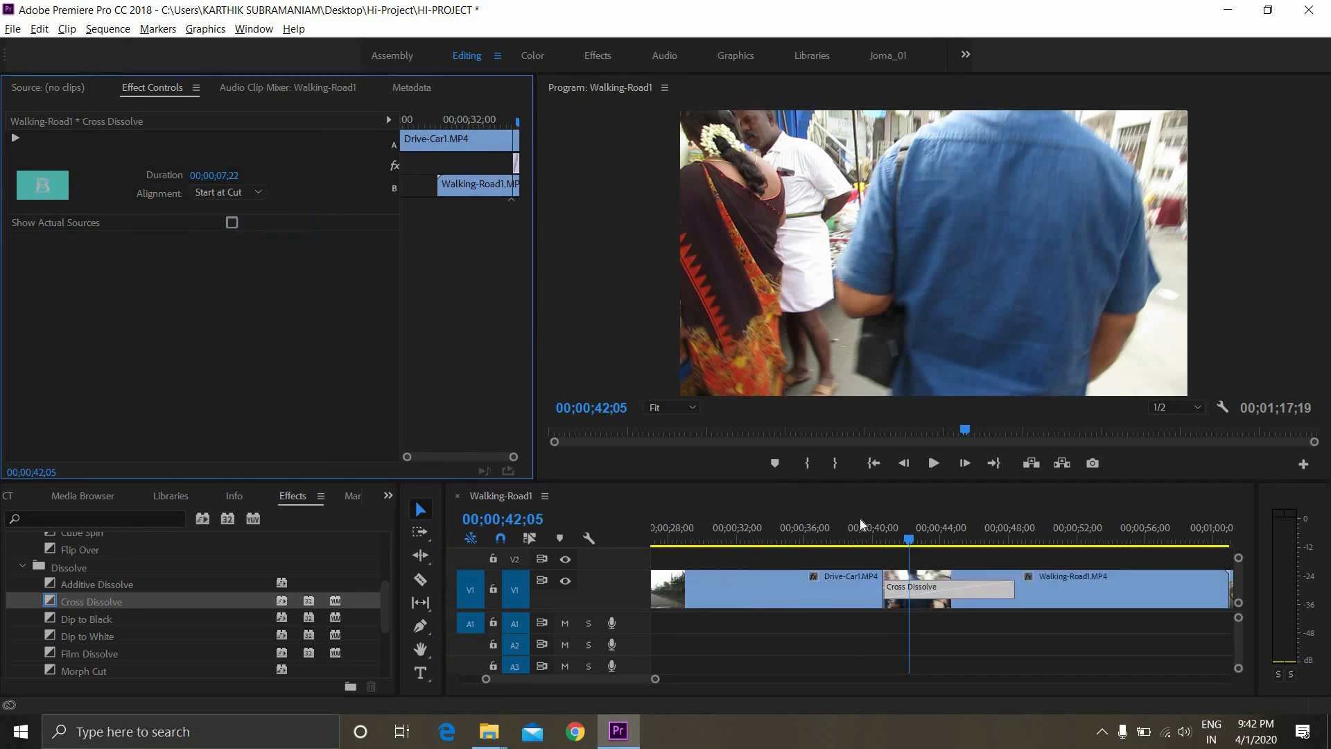
{"action": "left_click_drag", "start_coordinate": [870, 537], "coordinate": [841, 544]}
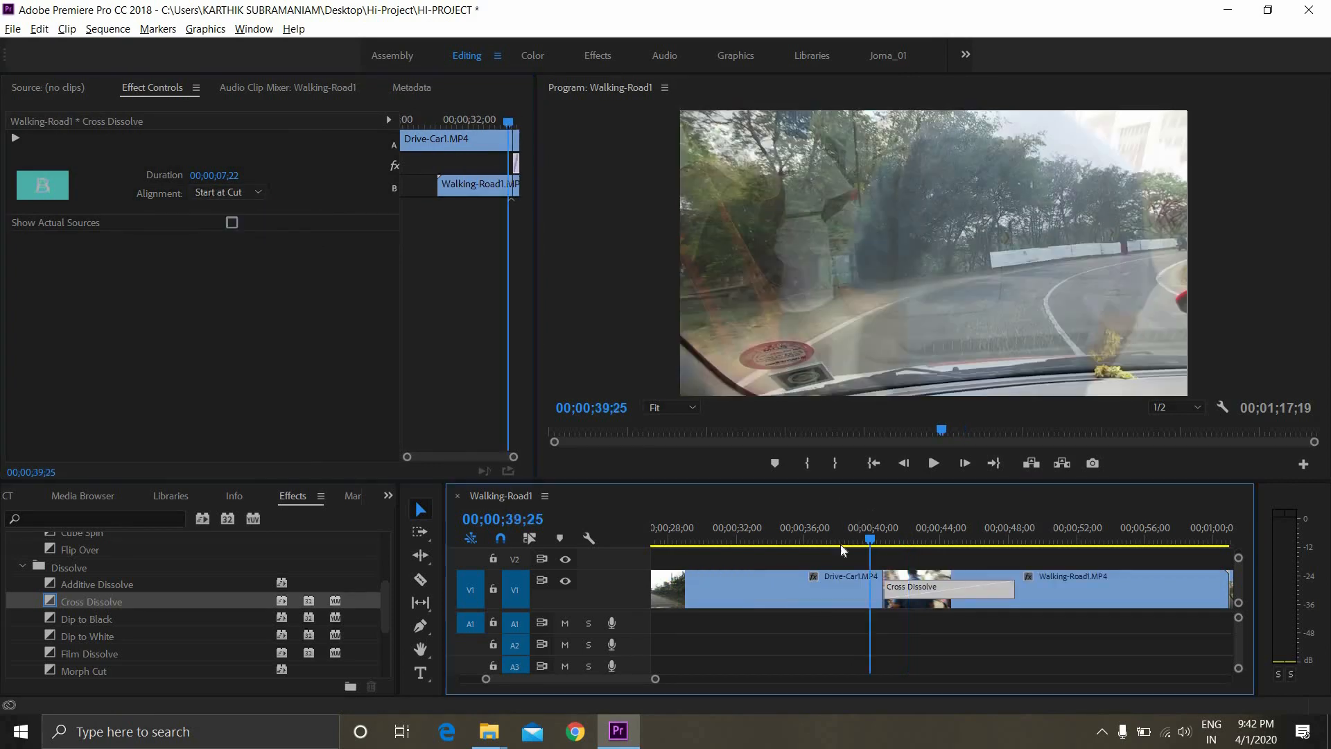
{"action": "key", "text": "space"}
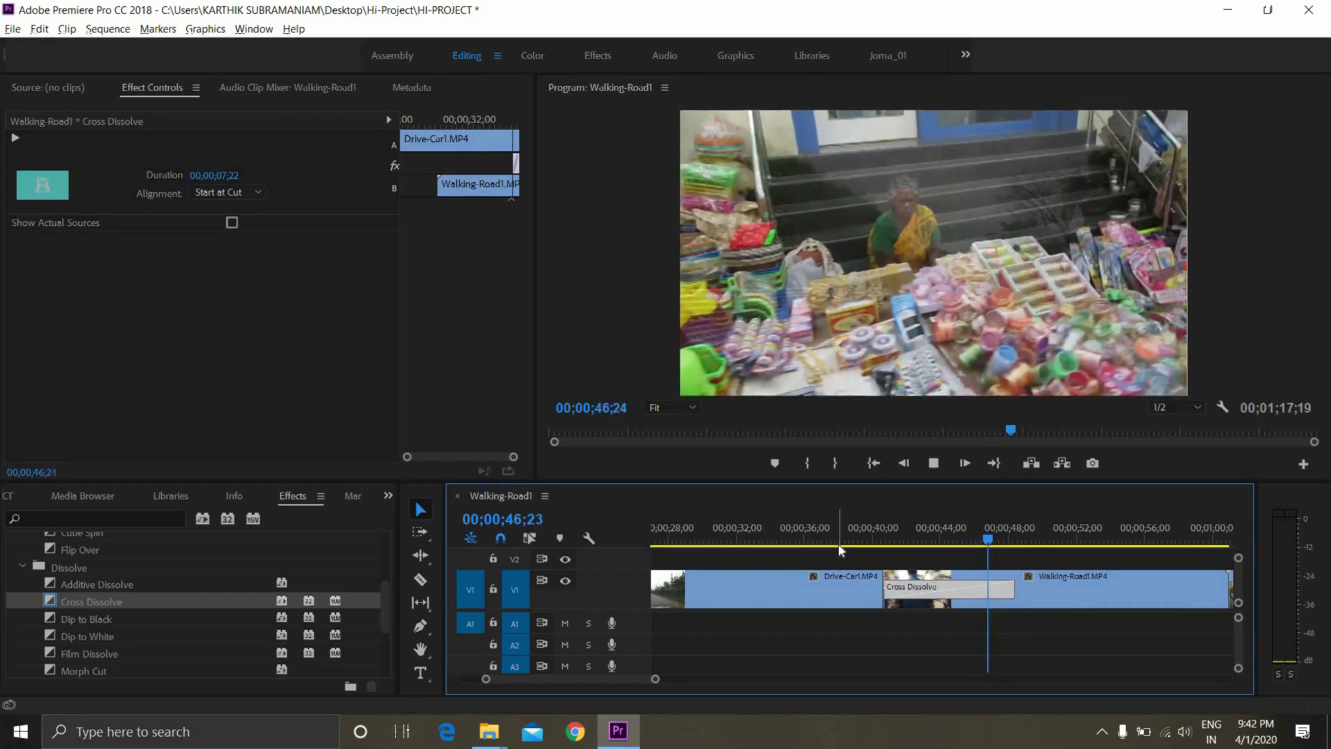
{"action": "key", "text": "space"}
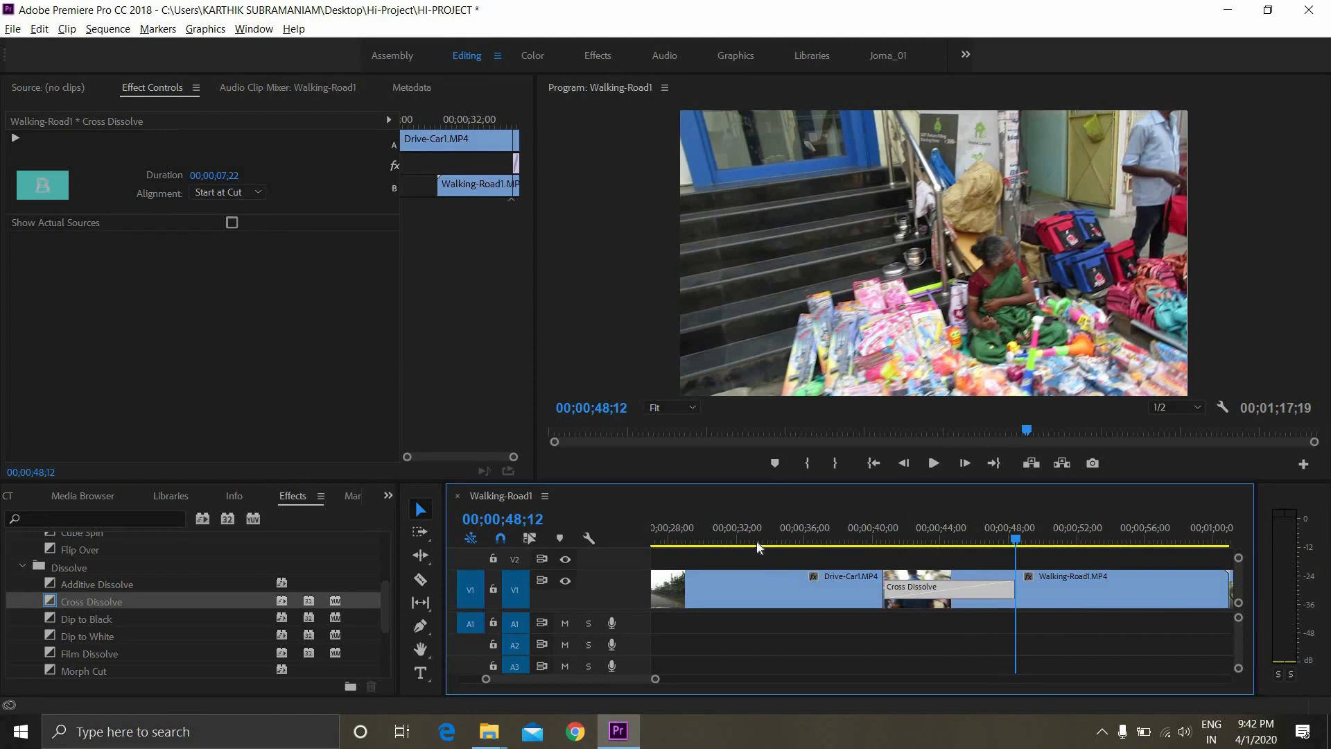
Set the Cross Dissolve alignment back to Center at Cut
{"action": "left_click", "coordinate": [517, 169]}
{"action": "left_click", "coordinate": [255, 192]}
{"action": "left_click", "coordinate": [223, 209]}
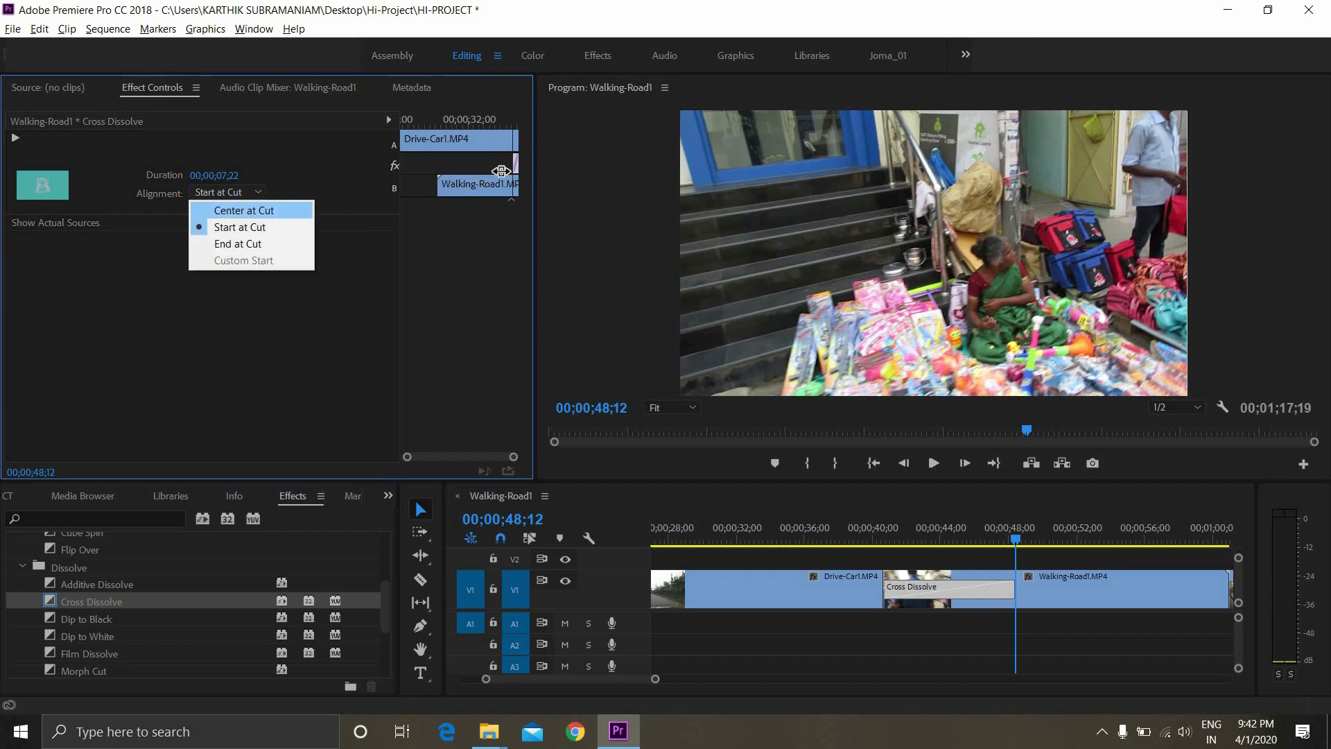
{"action": "mouse_move", "coordinate": [502, 166]}
{"action": "left_mouse_down"}
{"action": "mouse_move", "coordinate": [477, 165]}
{"action": "mouse_move", "coordinate": [522, 160]}
{"action": "mouse_move", "coordinate": [486, 164]}
{"action": "mouse_move", "coordinate": [499, 163]}
{"action": "left_mouse_up"}
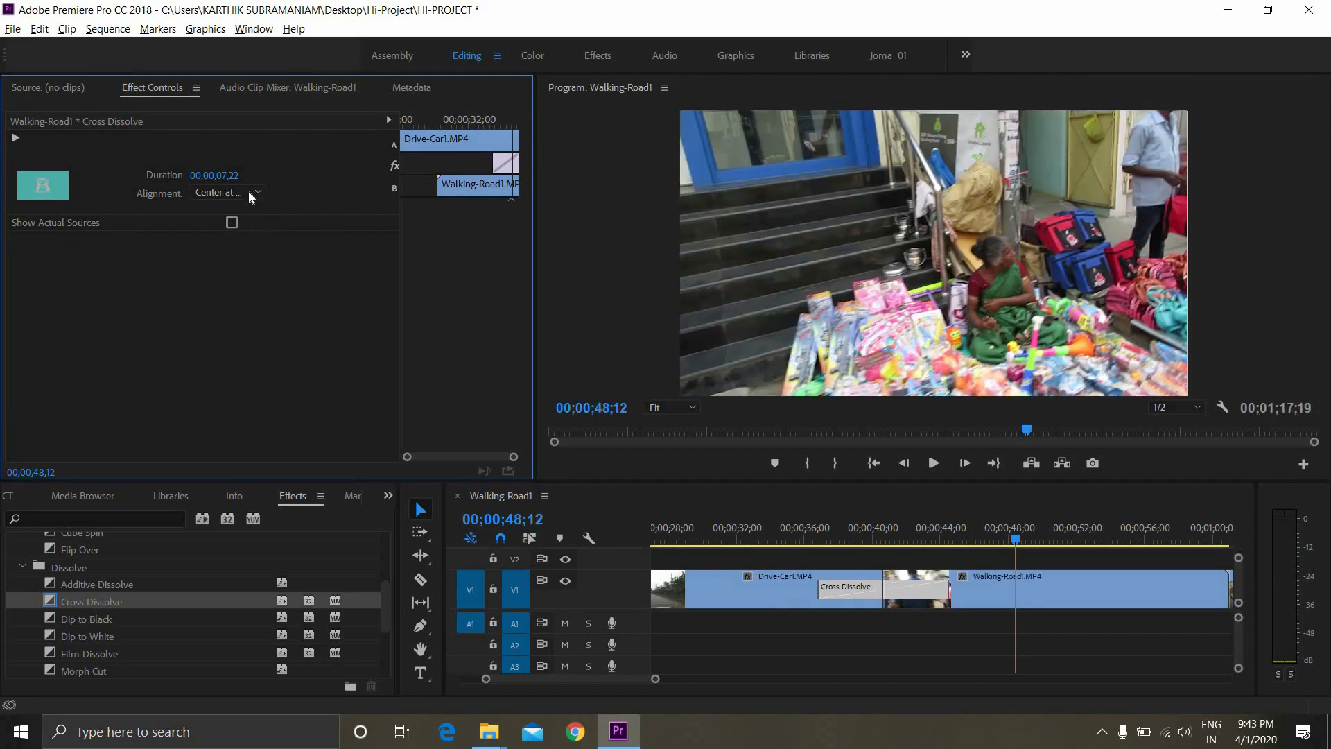
{"action": "left_click", "coordinate": [248, 190]}
{"action": "left_click", "coordinate": [249, 212]}
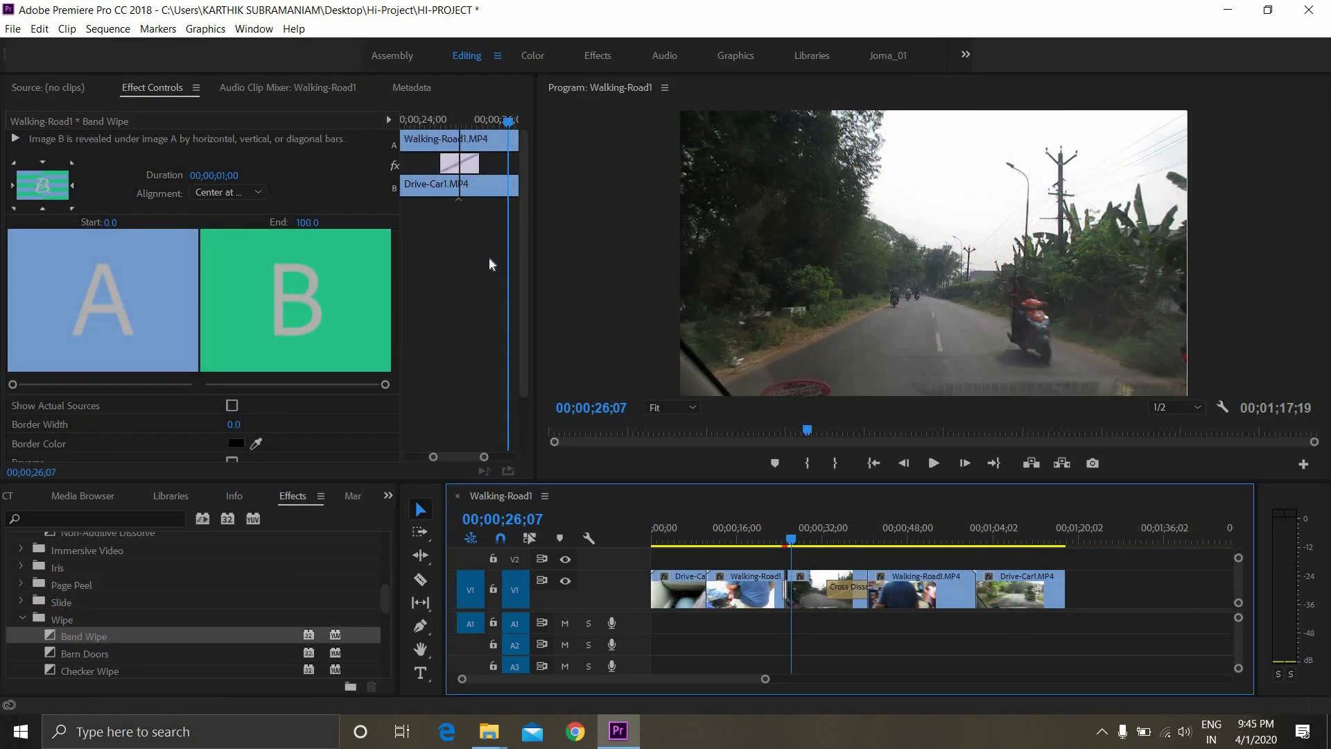
Play back the transition between the first Walking-Road1 clip and the following Drive-Car1 clip
{"action": "left_click_drag", "start_coordinate": [791, 540], "coordinate": [772, 541]}
{"action": "key", "text": "space"}
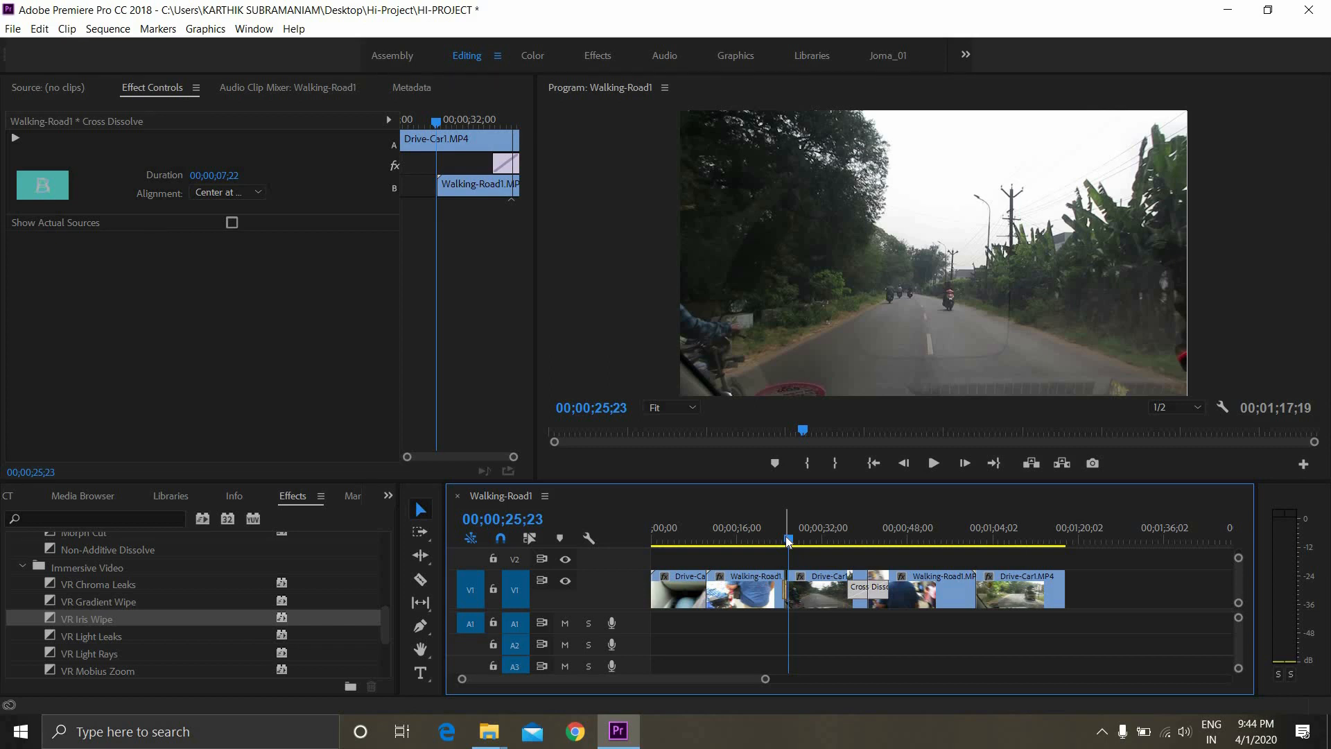
Apply the Cross Zoom video transition to the cut between the first Walking-Road1 clip and the following Drive-Car1 clip, and play it back
{"action": "scroll", "coordinate": [28, 597], "scroll_direction": "down", "scroll_amount": 1}
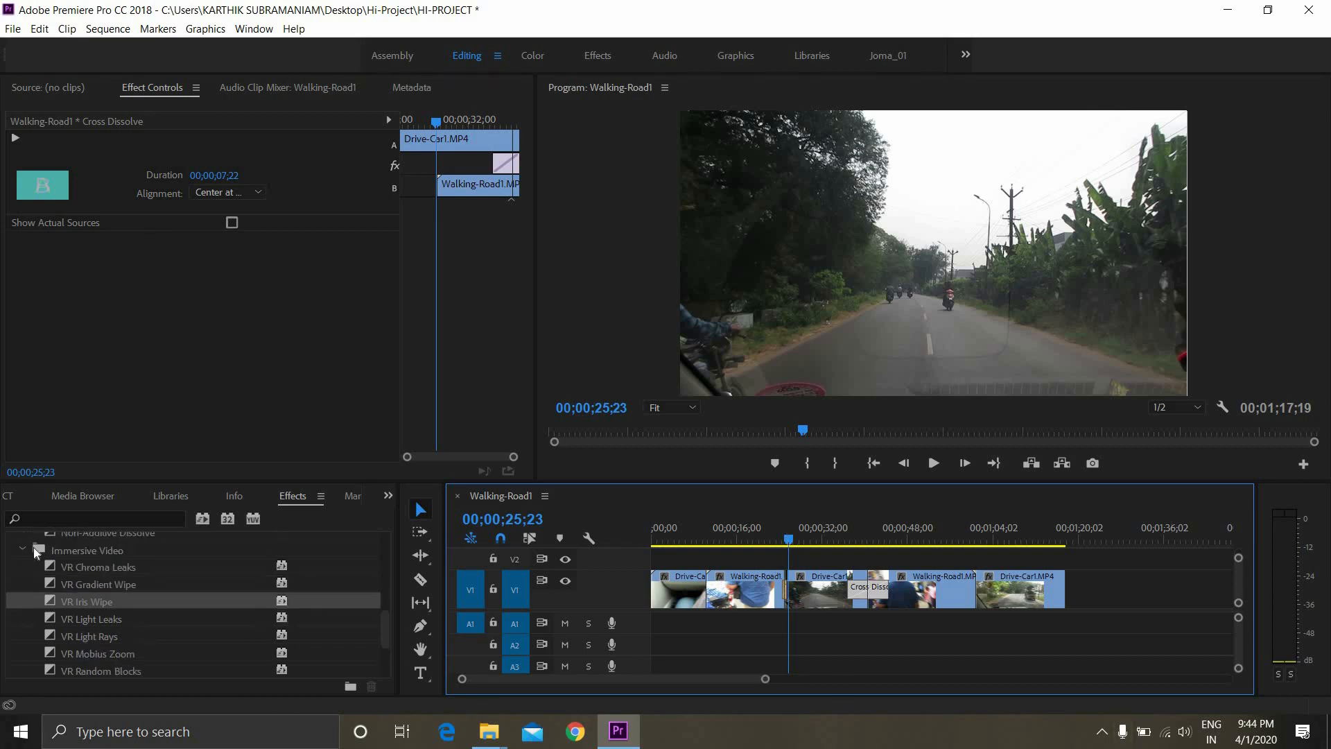
{"action": "left_click", "coordinate": [23, 549]}
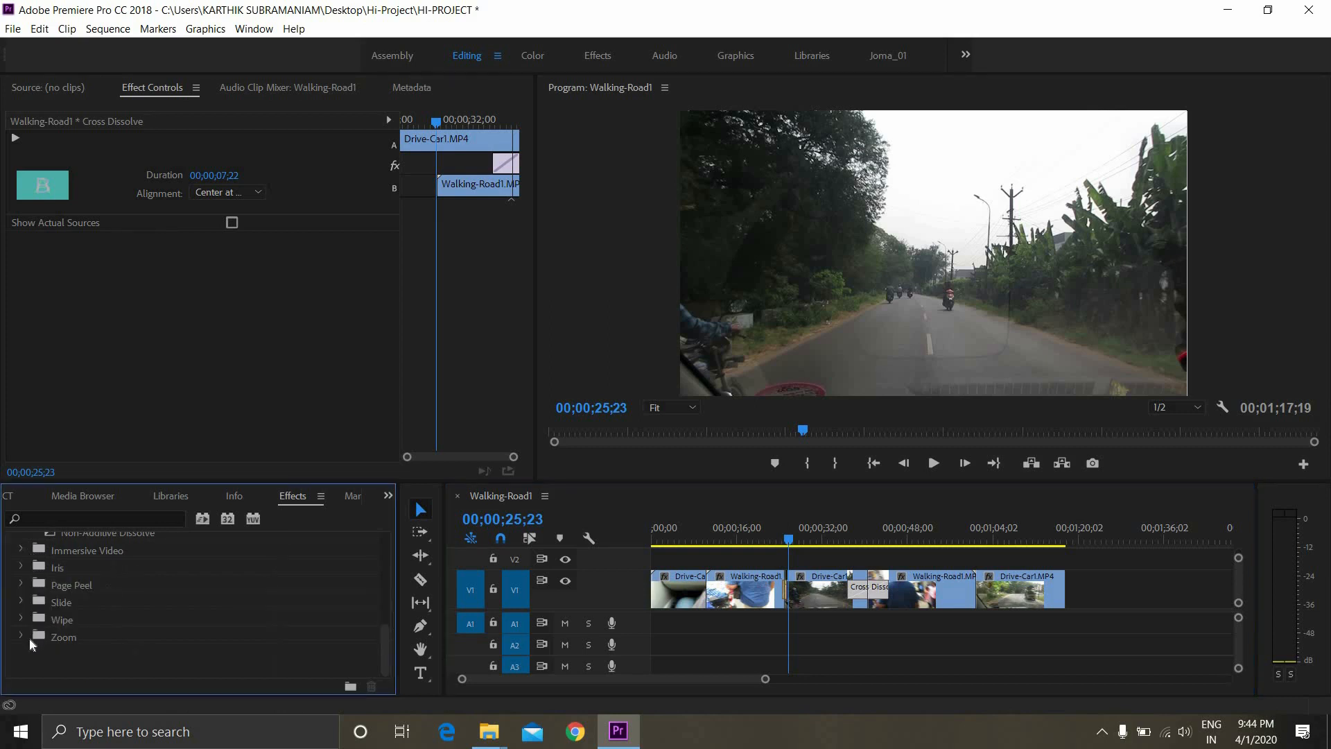
{"action": "left_click_drag", "start_coordinate": [86, 654], "coordinate": [779, 543]}
{"action": "left_click", "coordinate": [782, 543]}
{"action": "key", "text": "space"}
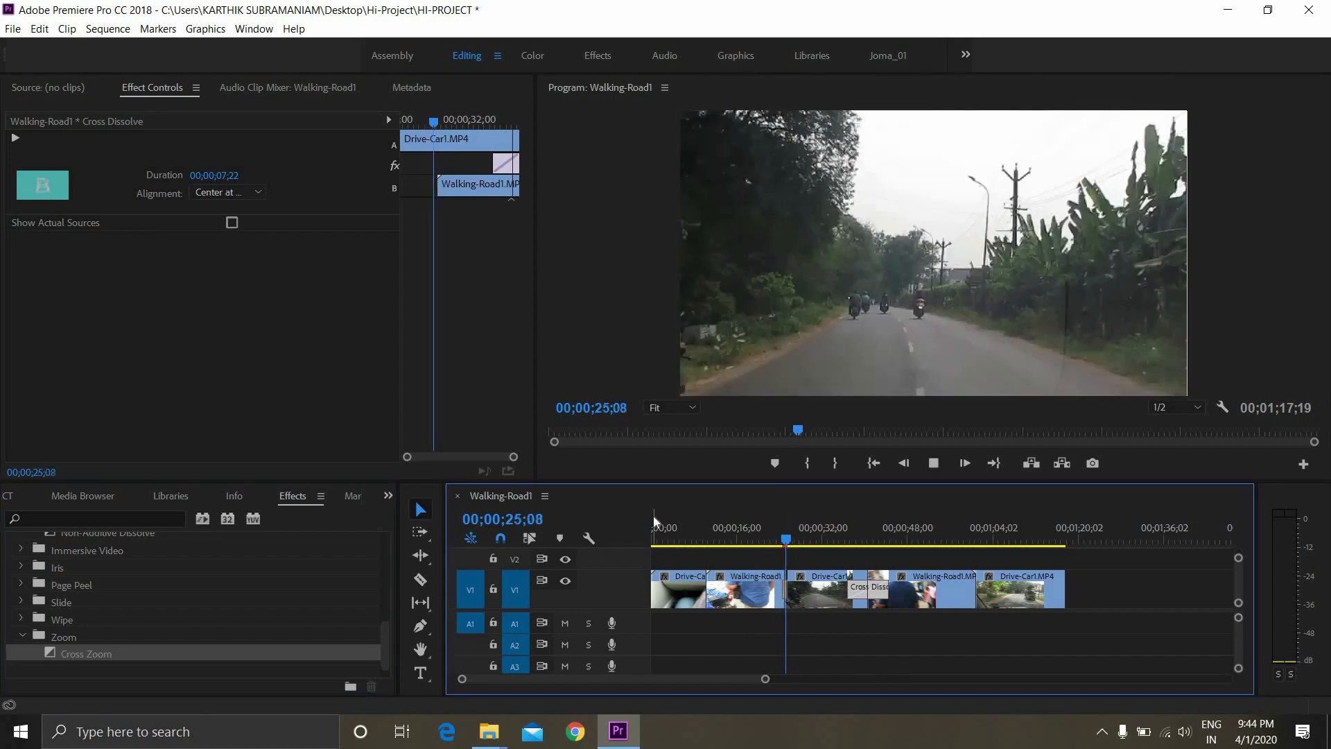
{"action": "key", "text": "space"}
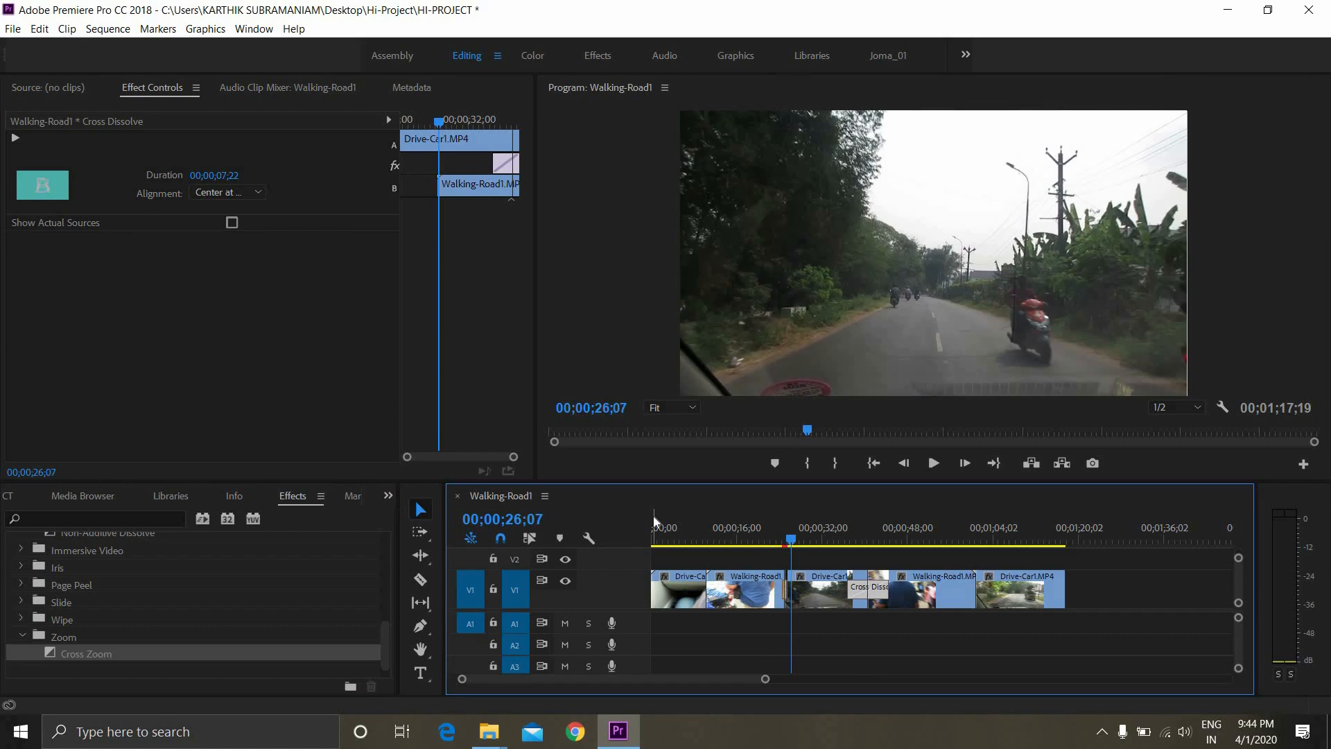
Switch the Cross Dissolve alignment to Start at Cut and Center at Cut for comparison, finishing on End at Cut
{"action": "left_click", "coordinate": [255, 191]}
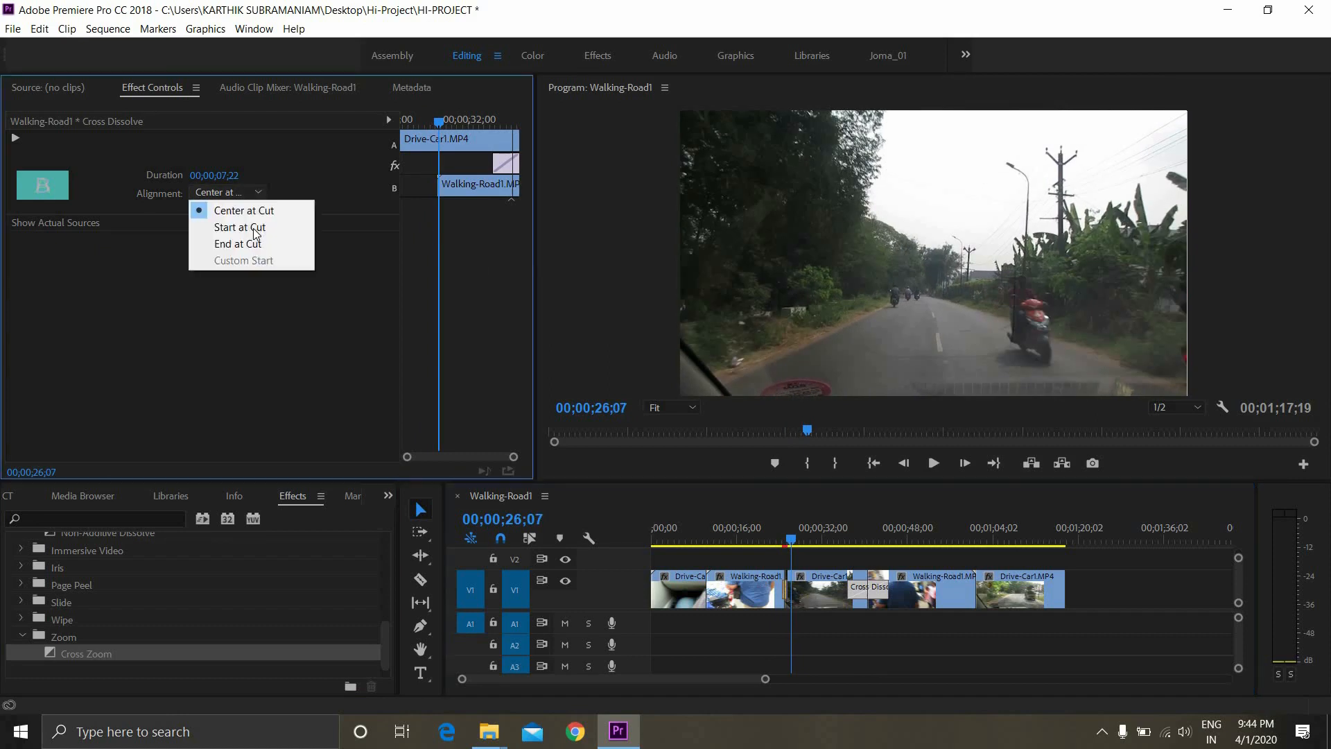
{"action": "left_click", "coordinate": [256, 229]}
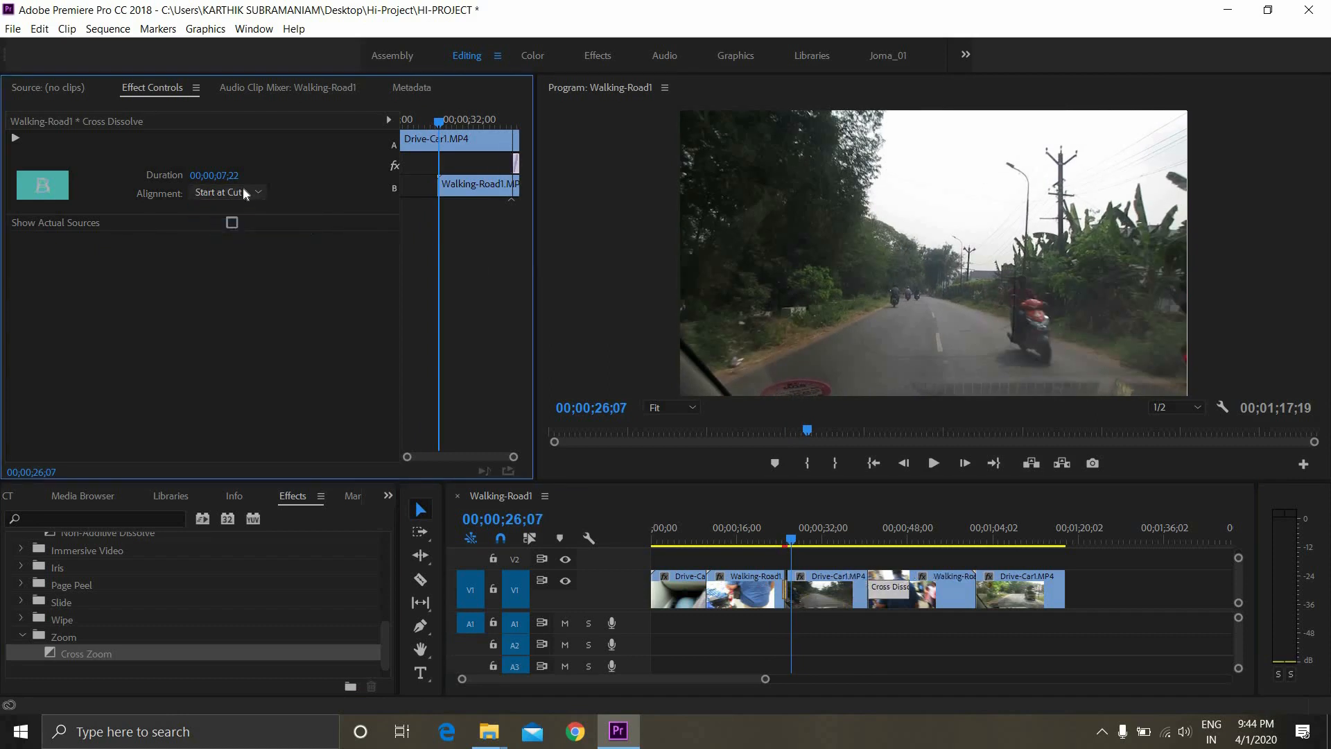
{"action": "left_click", "coordinate": [243, 188]}
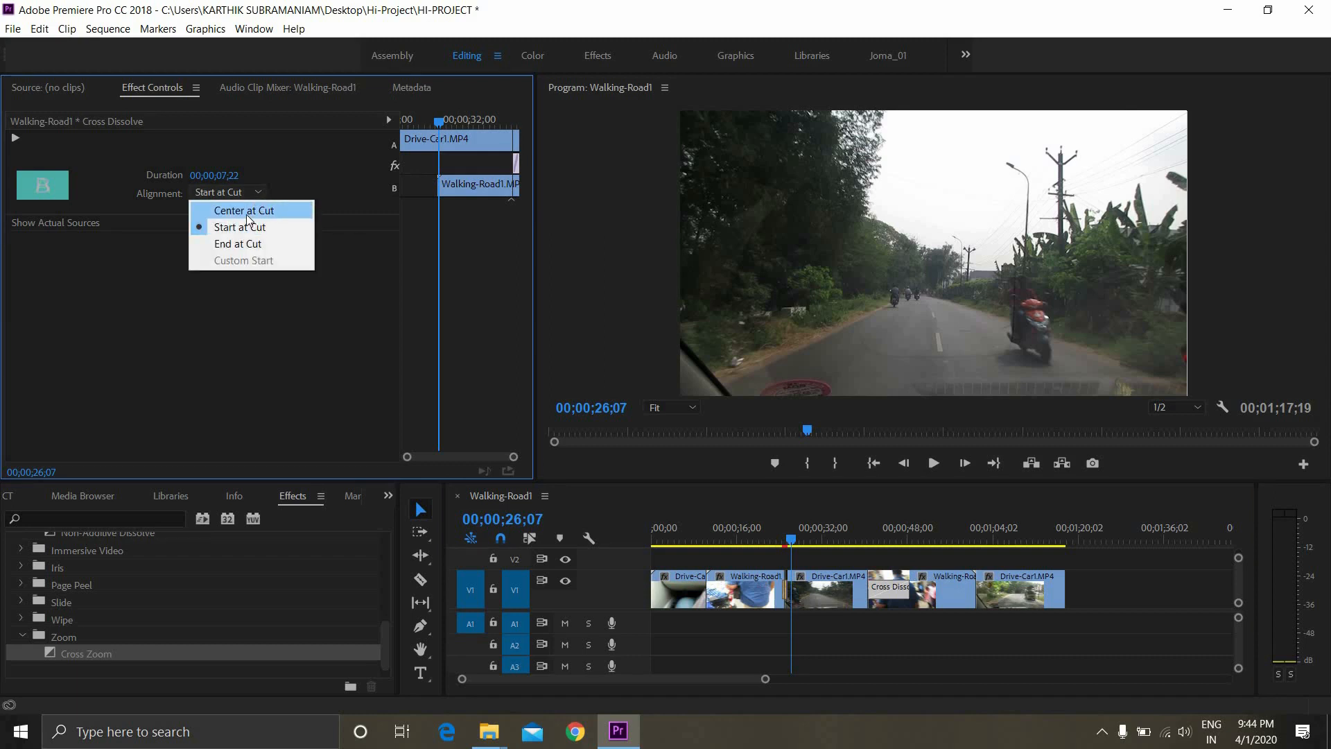
{"action": "left_click", "coordinate": [246, 212]}
{"action": "left_click", "coordinate": [240, 190]}
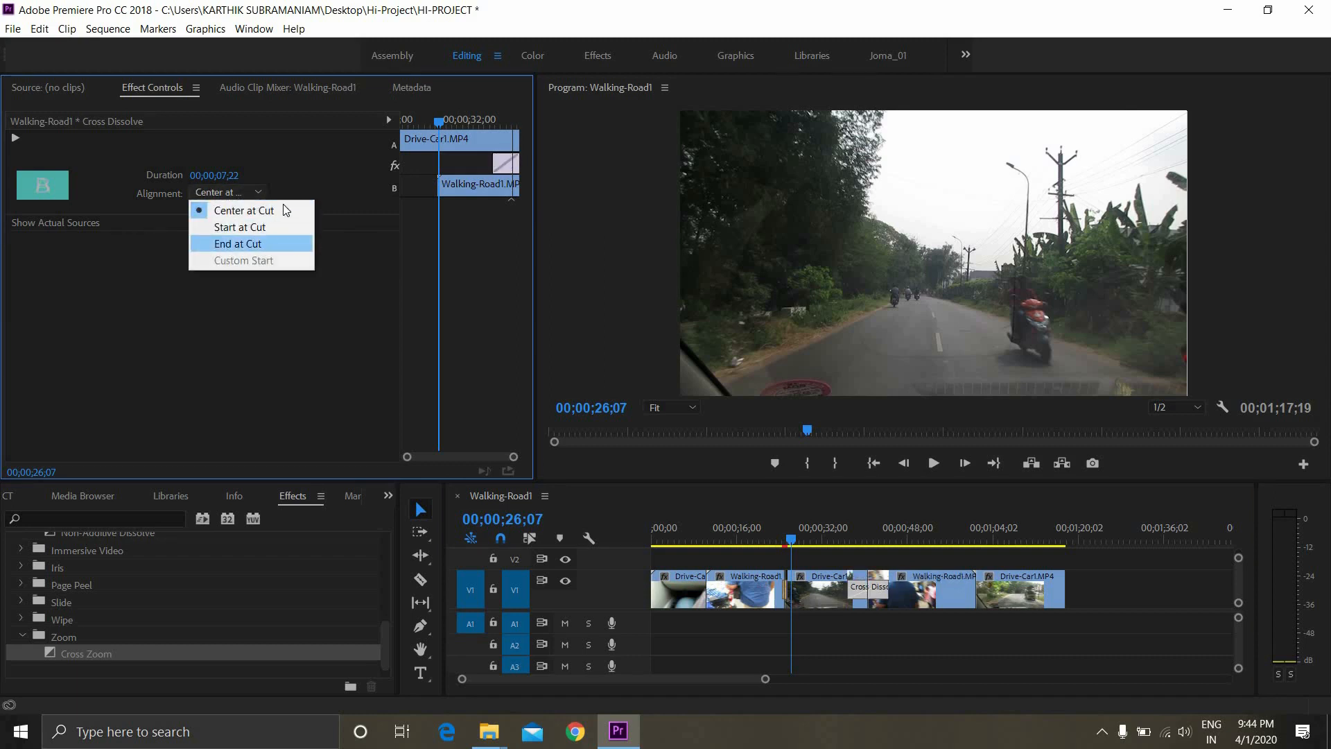
{"action": "left_click", "coordinate": [274, 245]}
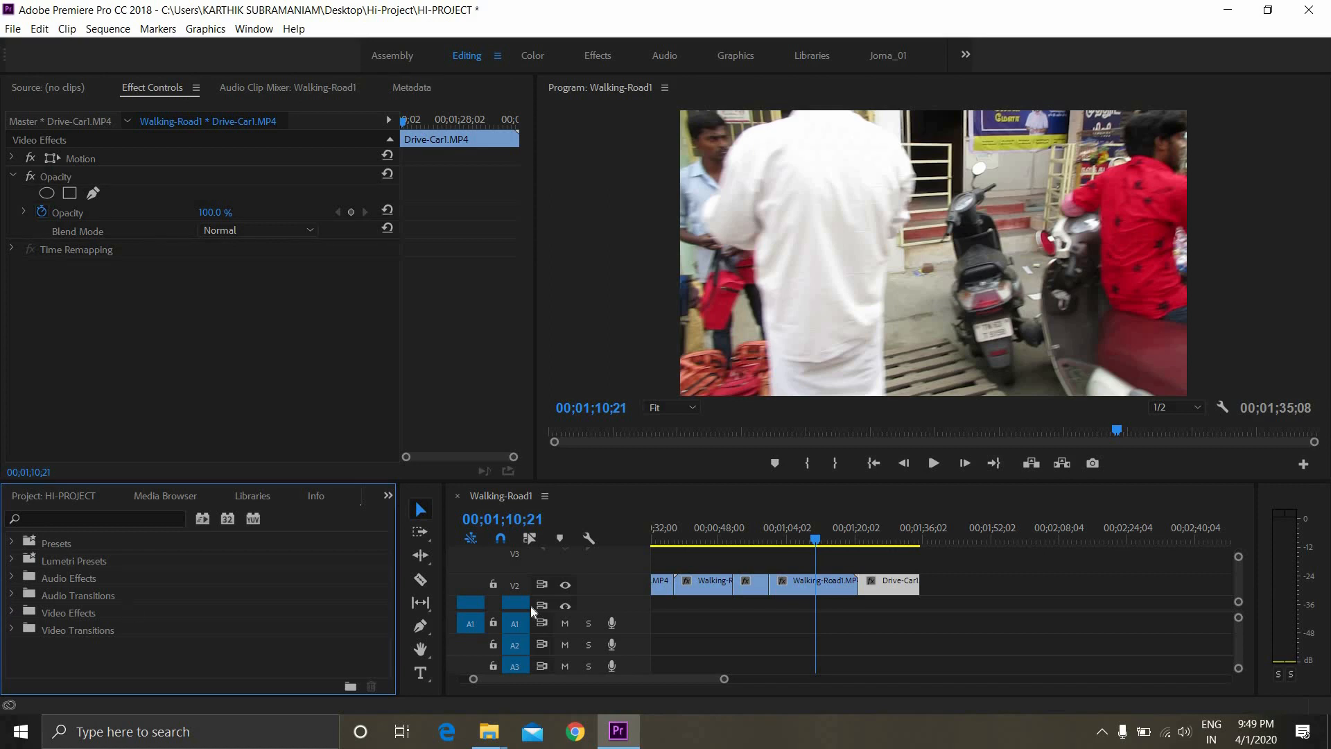
Play back the sequence from 00;00;56;17 across the cut into the long Walking-Road1 clip on V2
{"action": "left_click", "coordinate": [756, 532]}
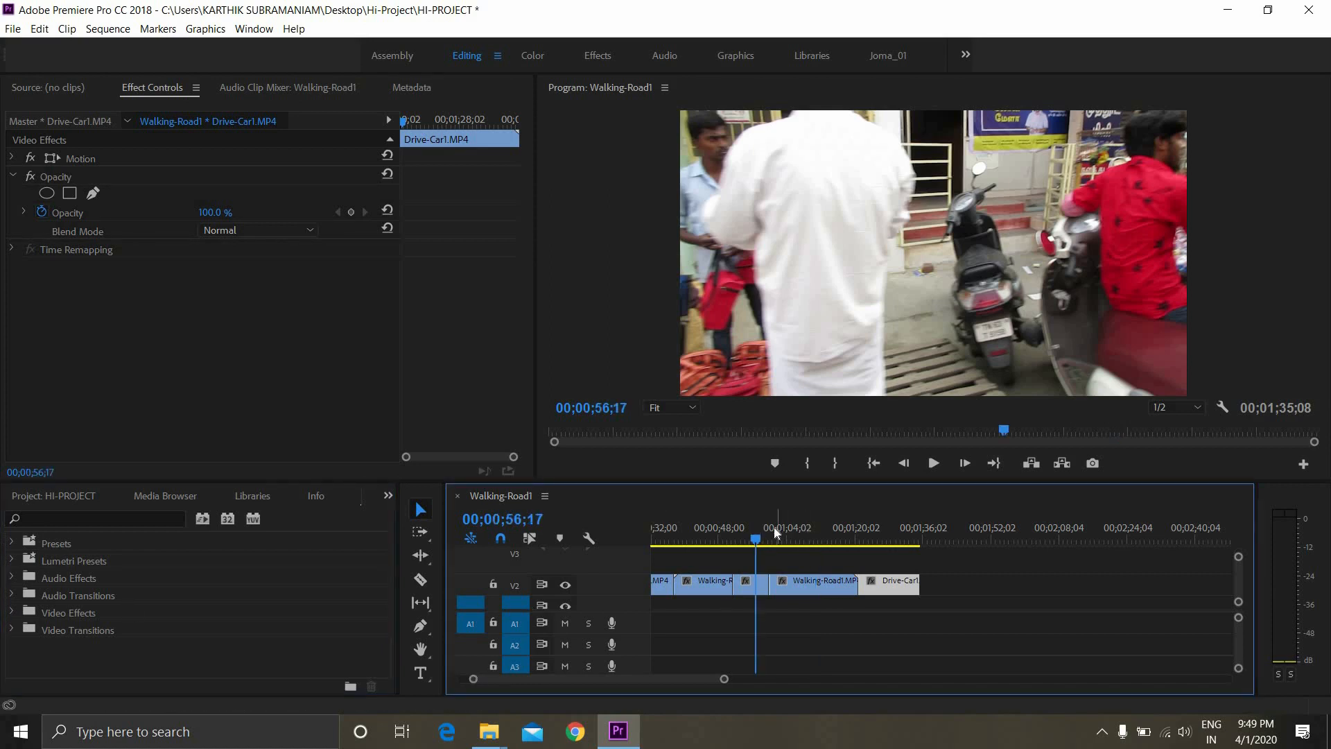
{"action": "key", "text": "space"}
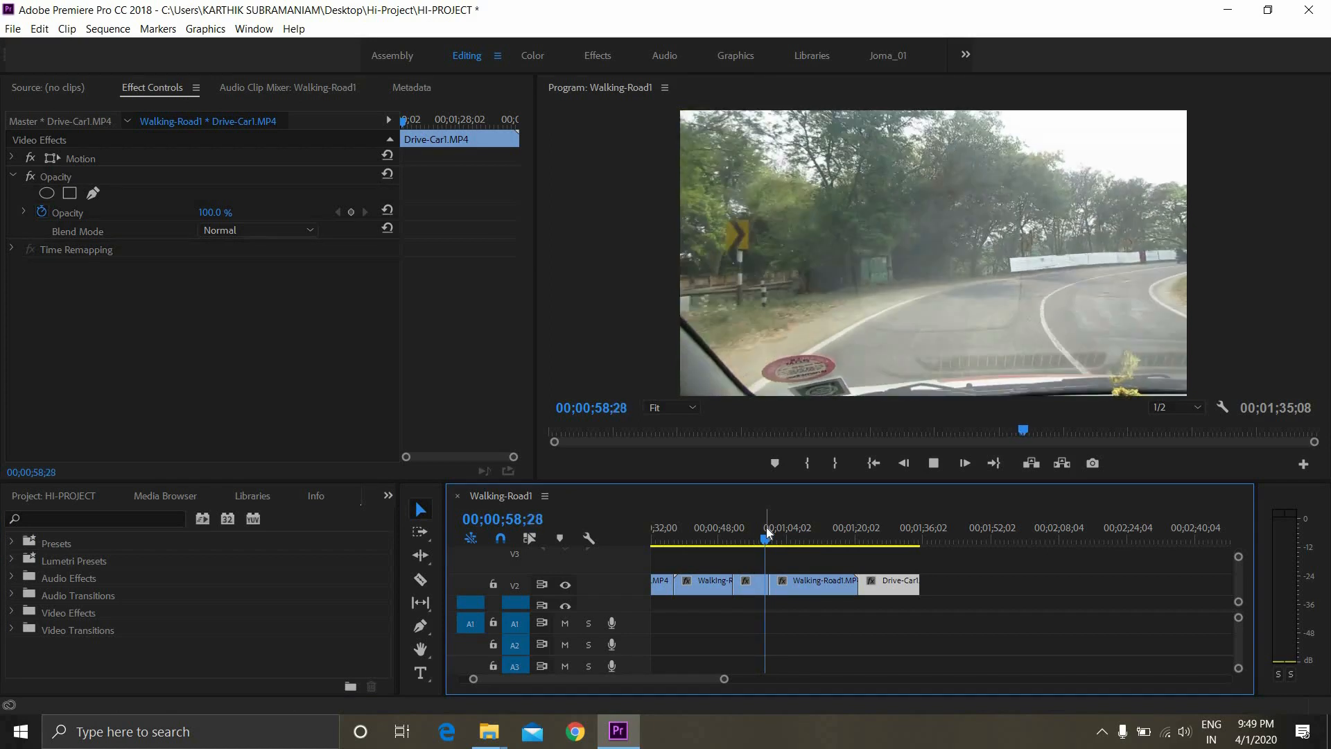
{"action": "key", "text": "space"}
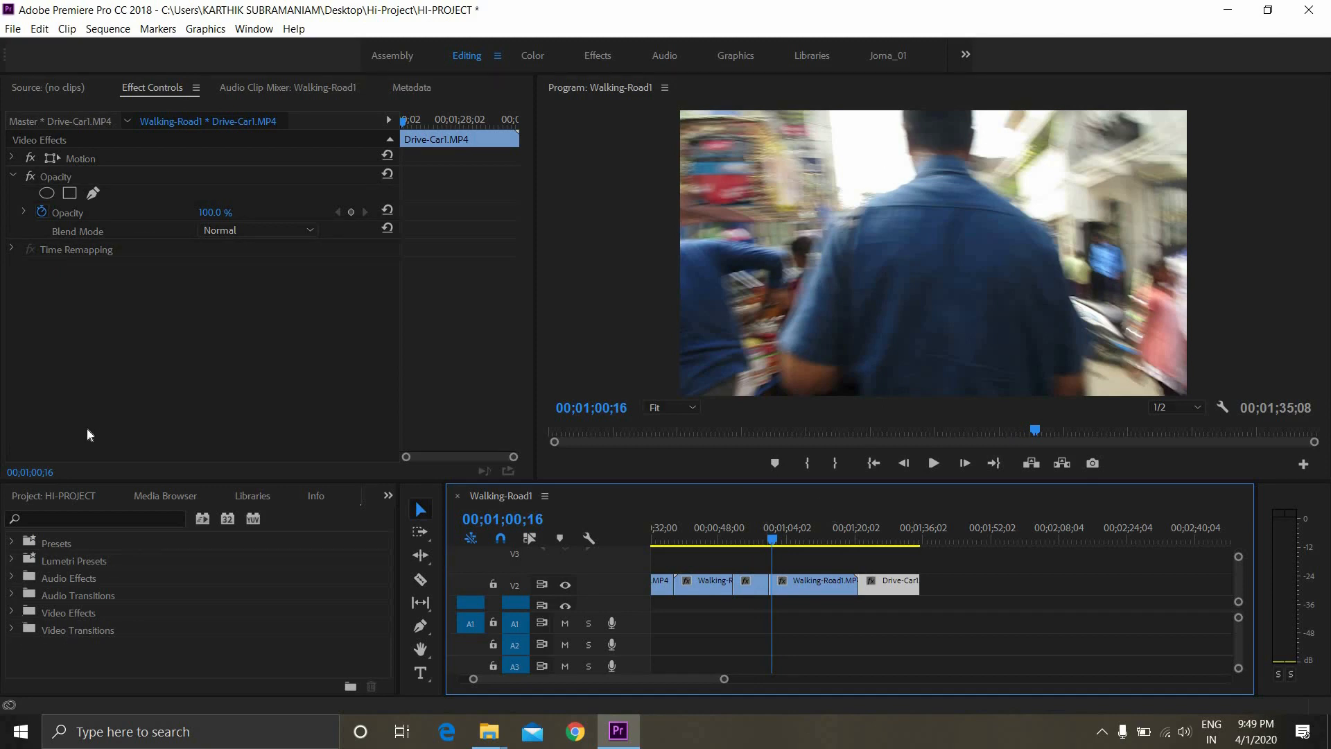
Apply the Page Peel video transition to the cut between the Drive-Car1 clip and the long Walking-Road1 clip on V2
{"action": "left_click", "coordinate": [389, 496]}
{"action": "left_click", "coordinate": [406, 594]}
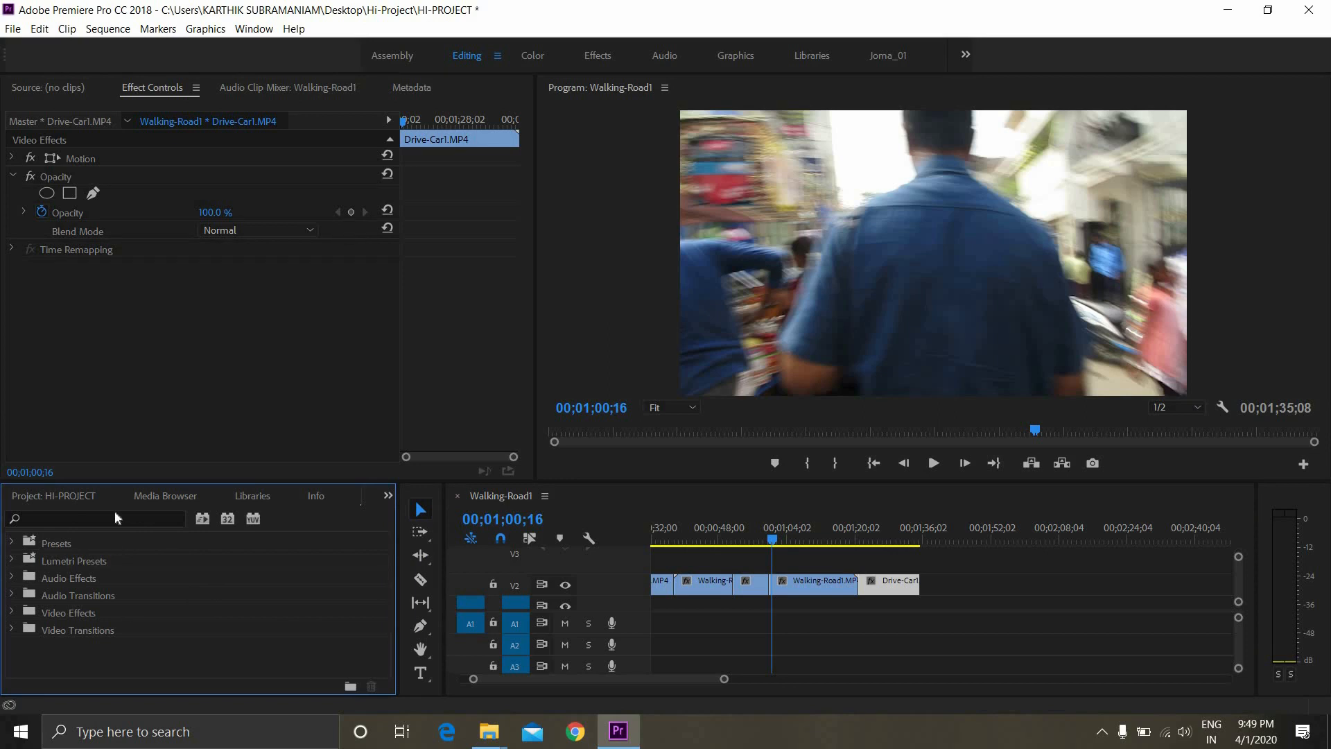
{"action": "left_click", "coordinate": [9, 630]}
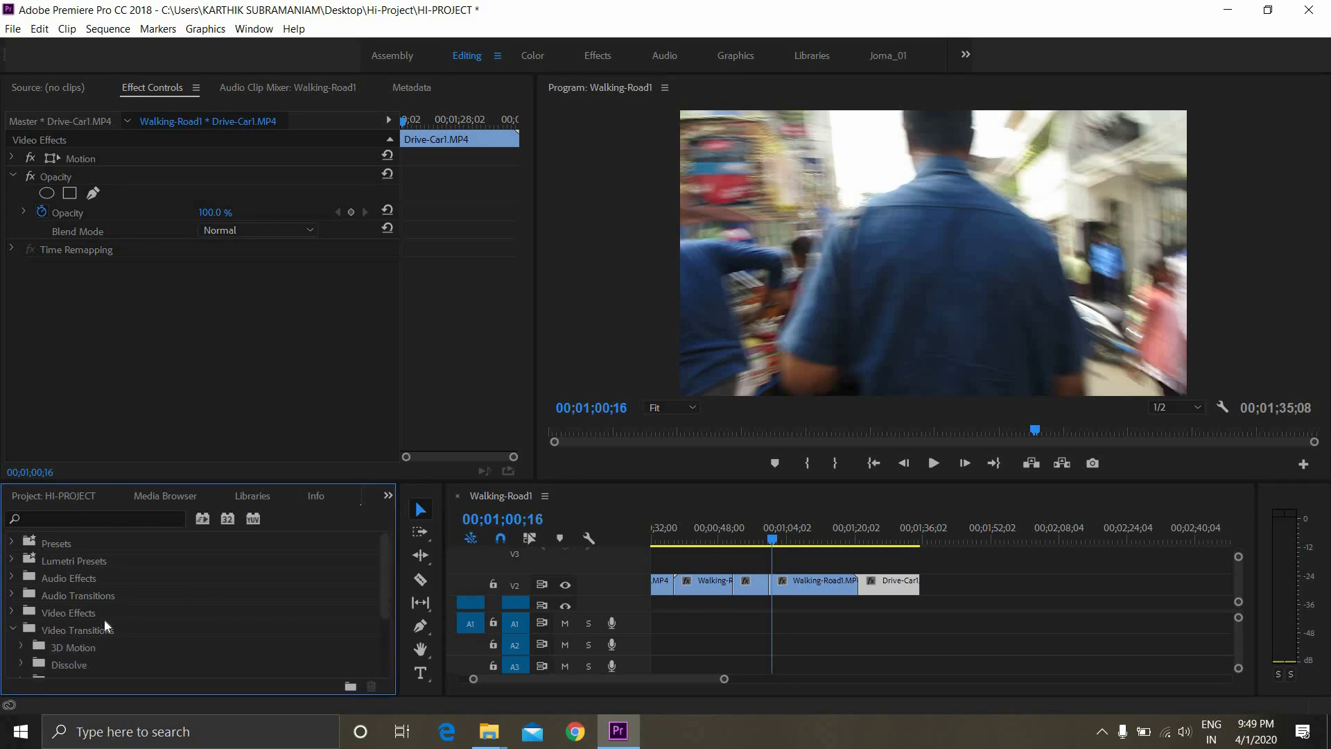
{"action": "scroll", "coordinate": [60, 619], "scroll_direction": "down", "scroll_amount": 2}
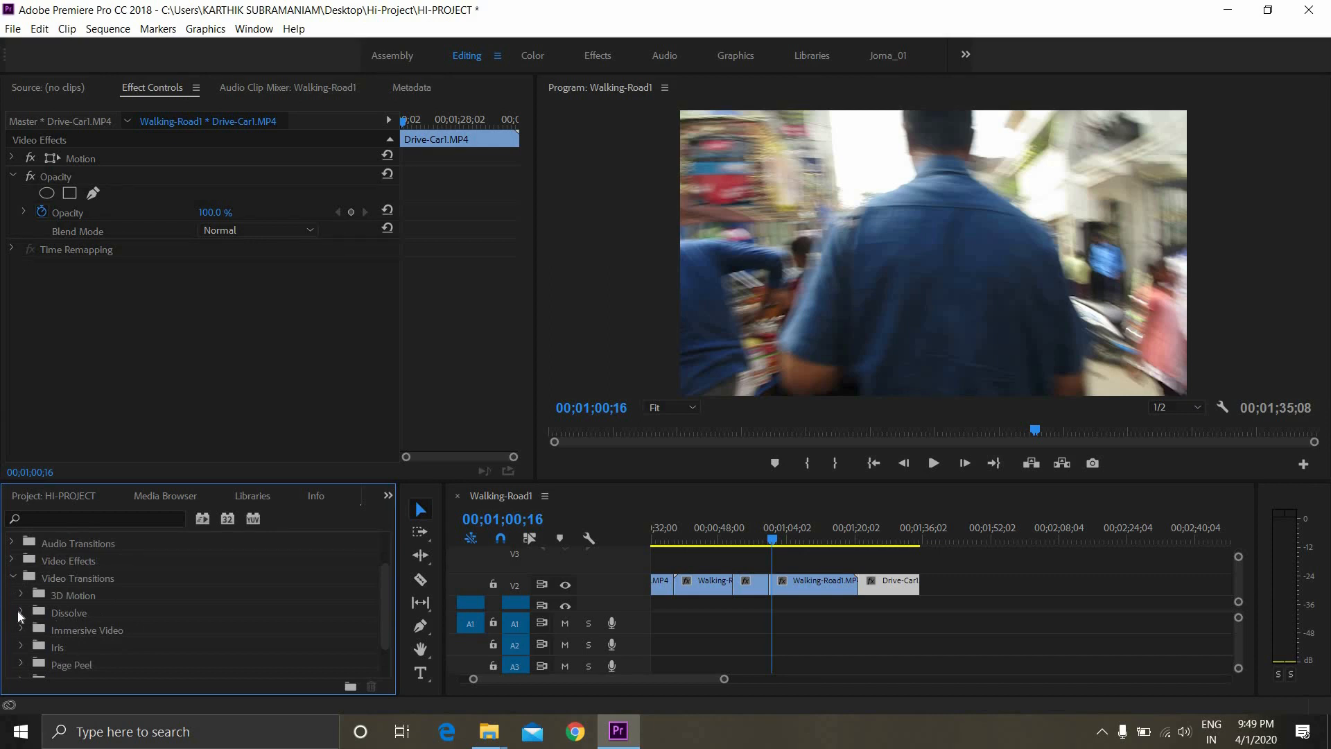
{"action": "scroll", "coordinate": [104, 623], "scroll_direction": "down", "scroll_amount": 1}
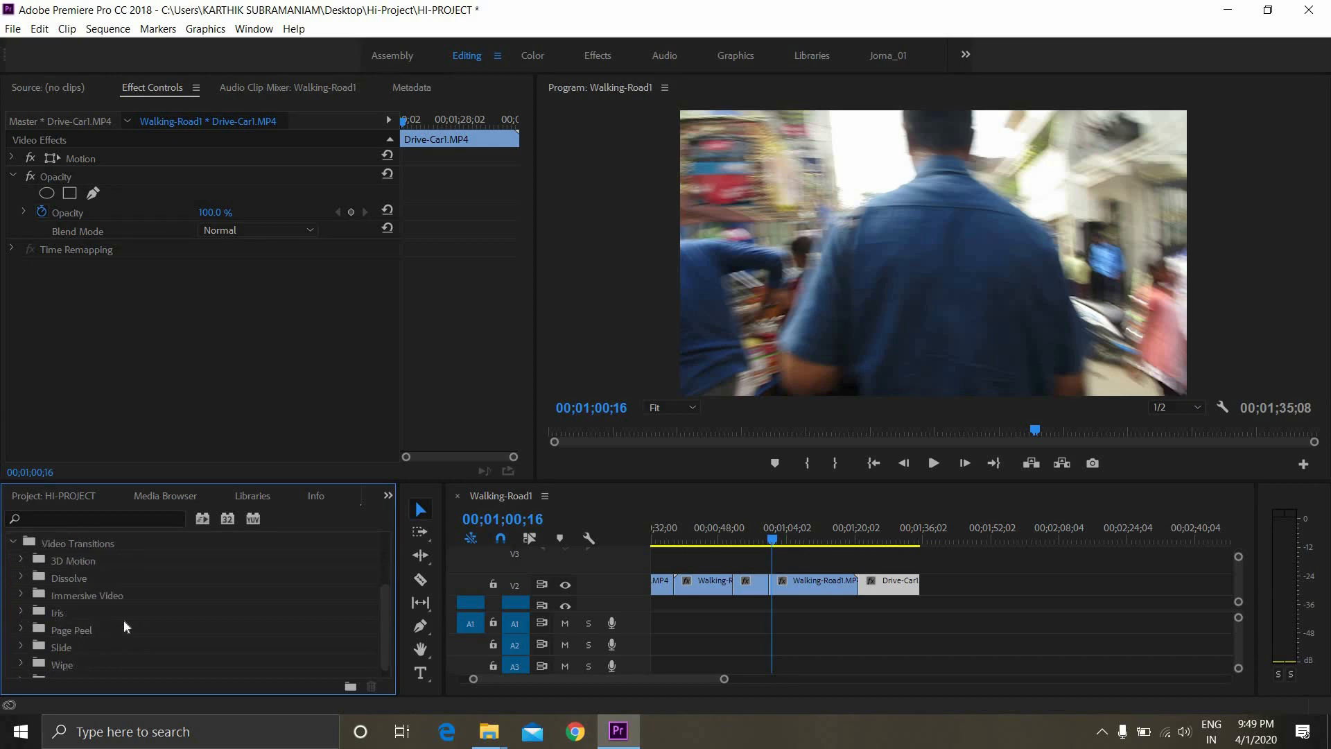
{"action": "left_click", "coordinate": [21, 631]}
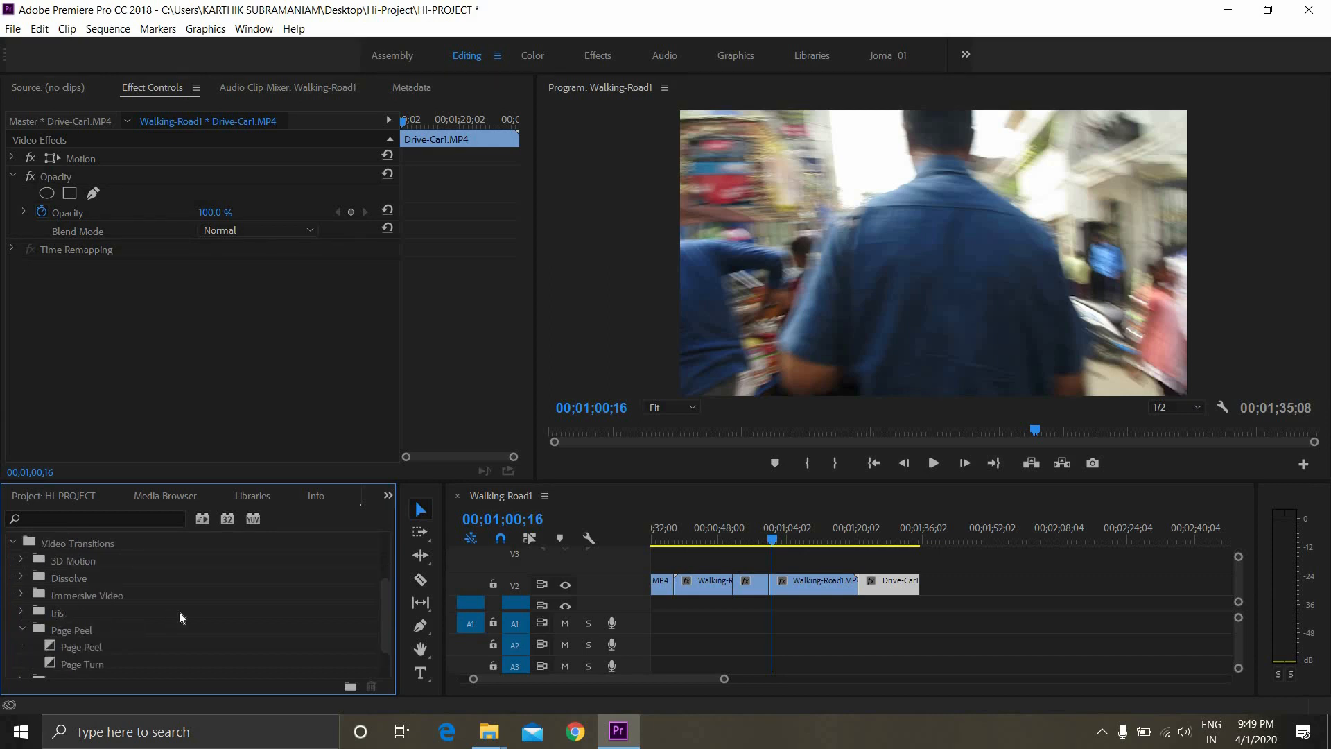
{"action": "scroll", "coordinate": [174, 614], "scroll_direction": "down", "scroll_amount": 1}
{"action": "left_click_drag", "start_coordinate": [92, 617], "coordinate": [782, 589]}
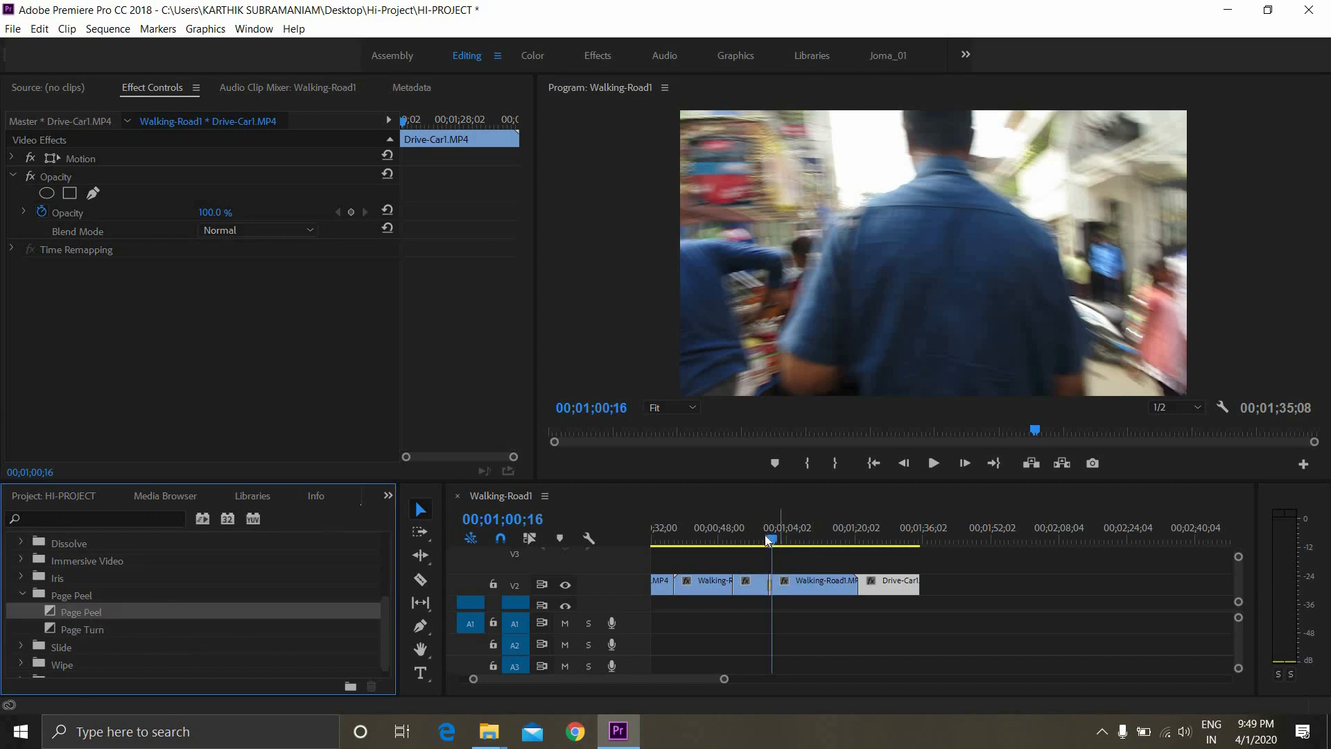
Select the Page Peel transition and play back the sequence across it from 00;00;58;24
{"action": "left_click_drag", "start_coordinate": [772, 540], "coordinate": [766, 543]}
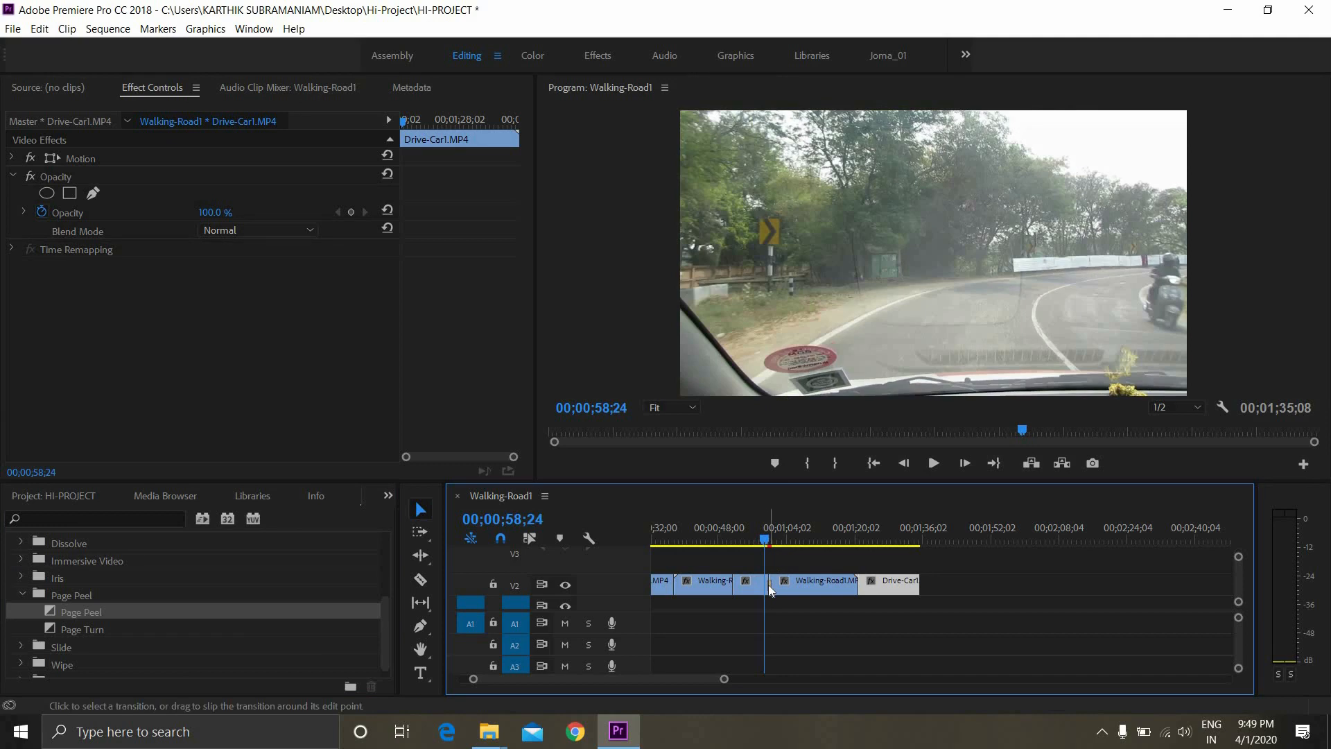
{"action": "left_click", "coordinate": [769, 586]}
{"action": "key", "text": "space"}
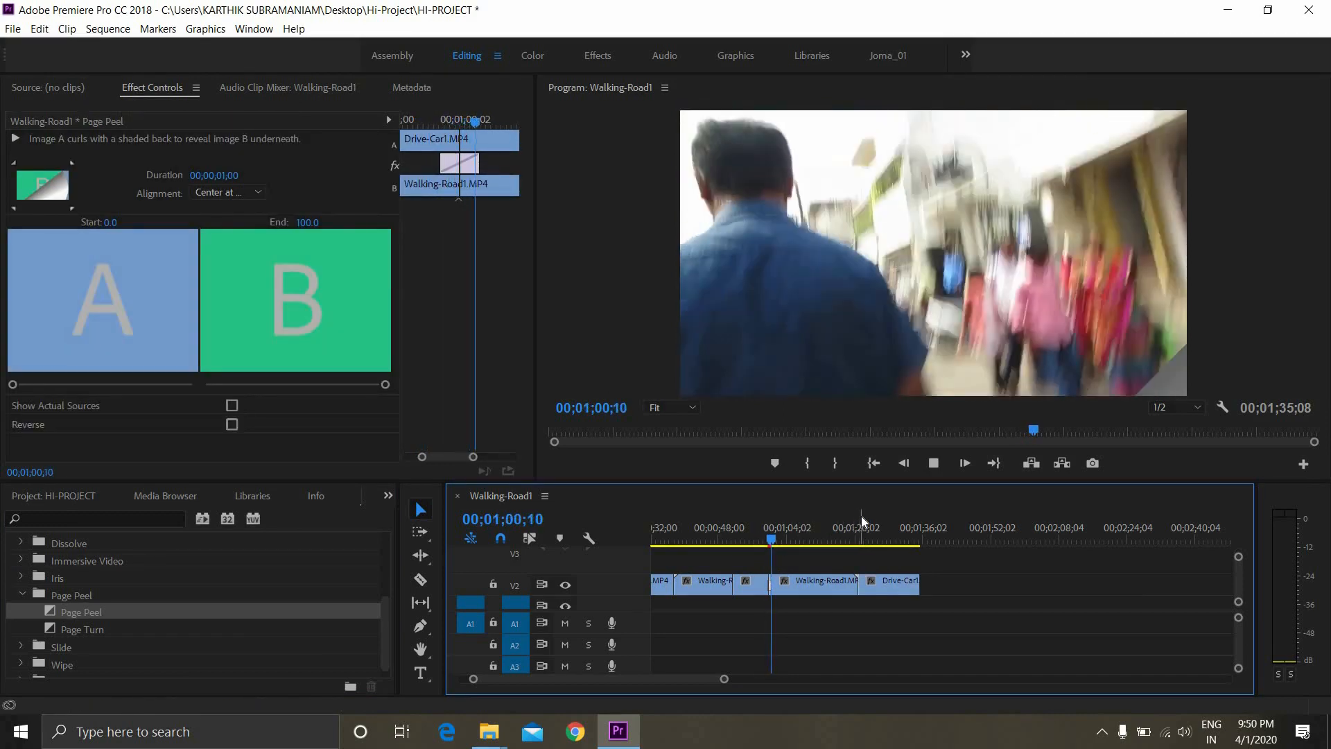
{"action": "key", "text": "space"}
{"action": "key", "text": "space"}
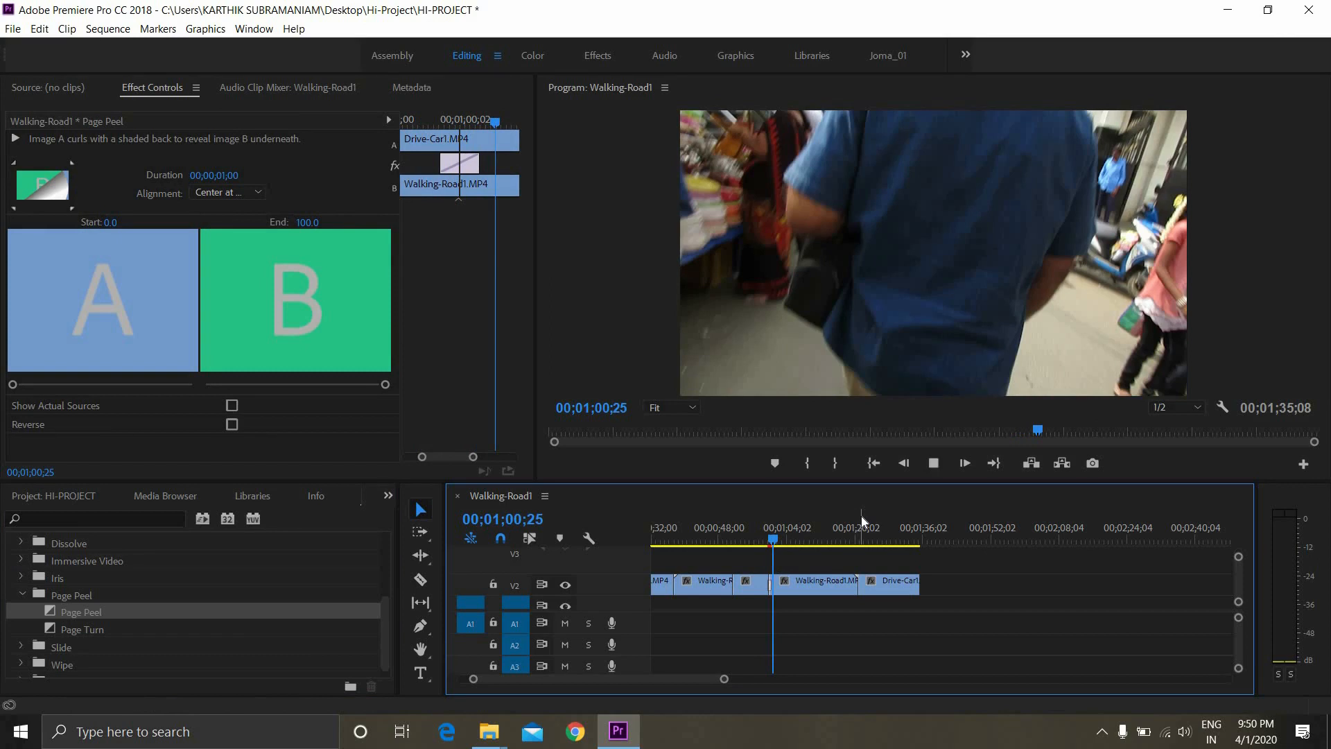
Play back a short part of the long Walking-Road1 clip from 00;01;14;29
{"action": "left_click", "coordinate": [833, 538]}
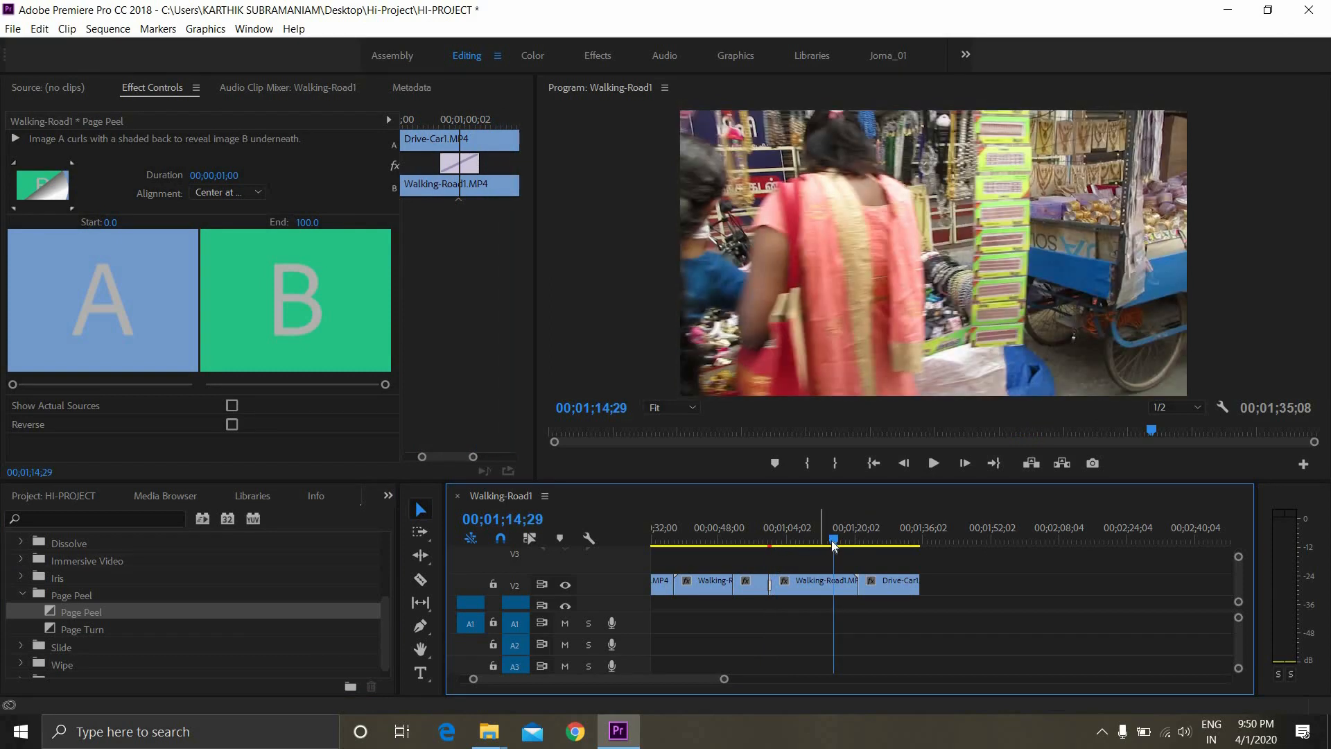
{"action": "key", "text": "space"}
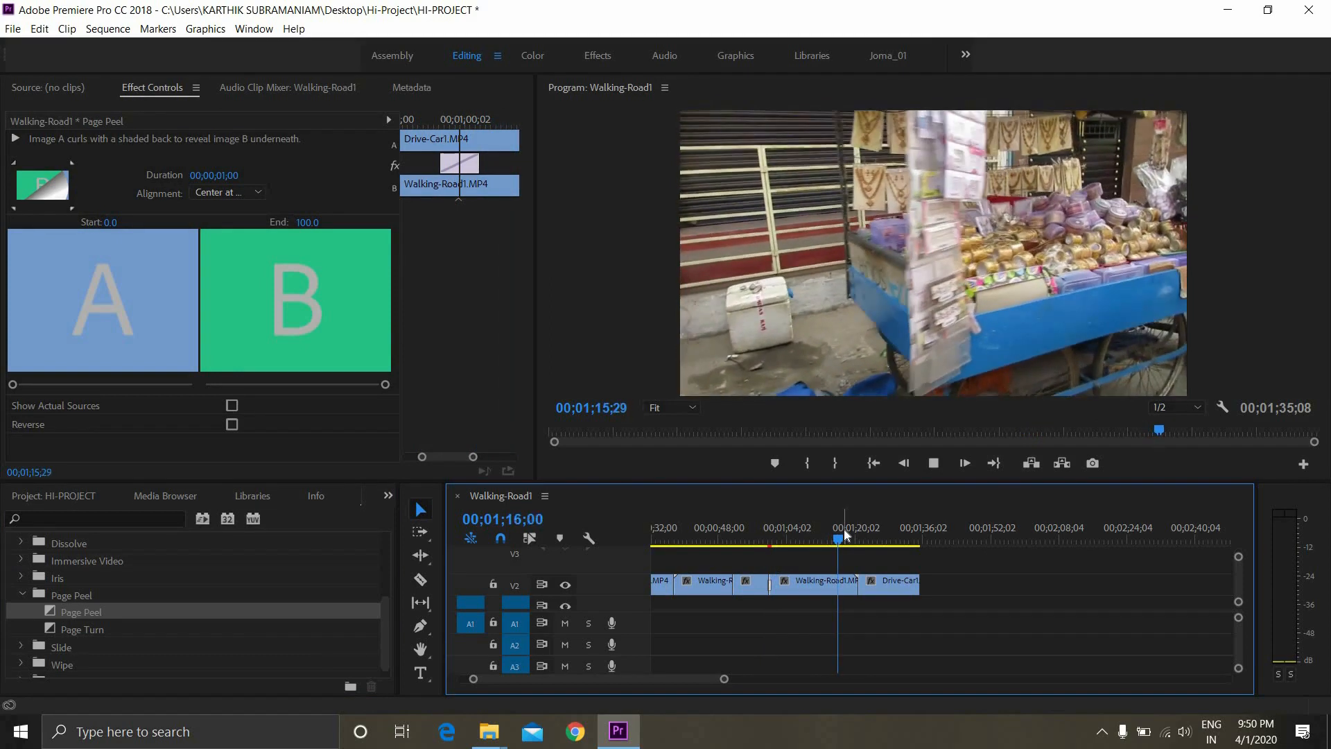
{"action": "key", "text": "space"}
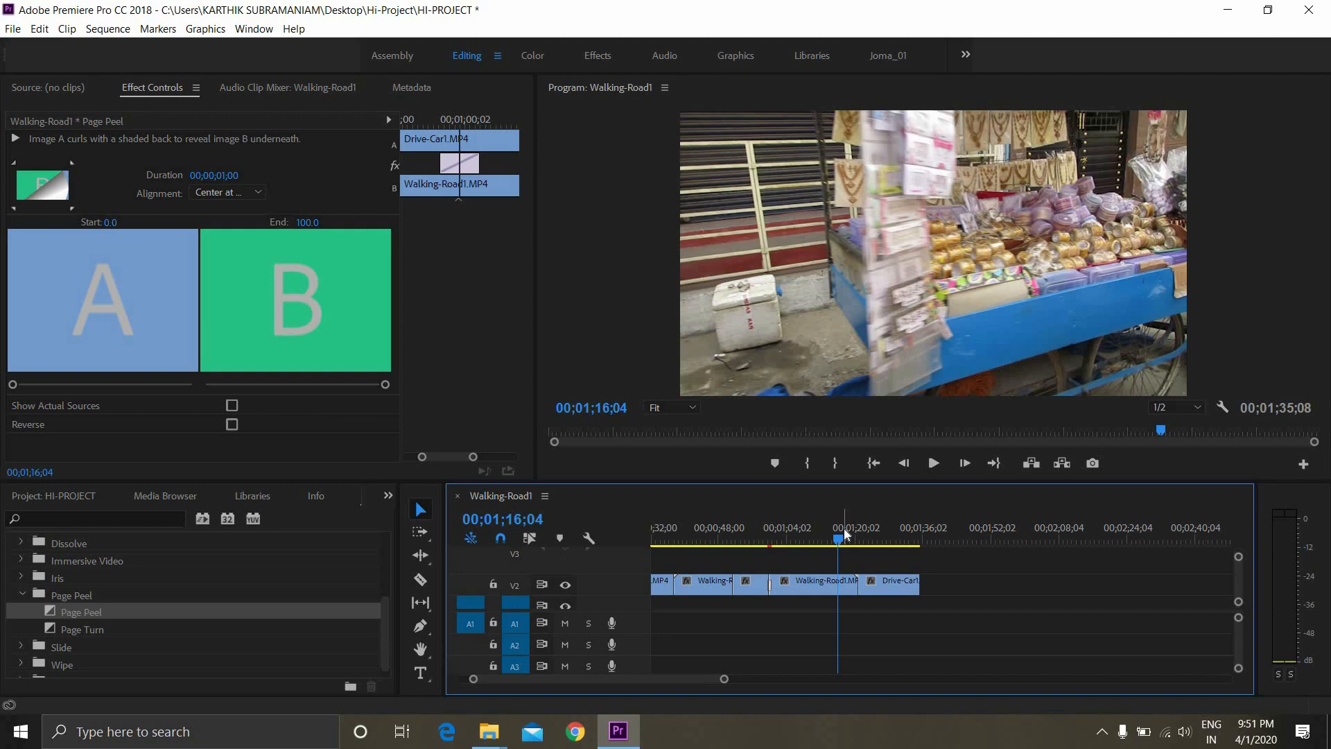
{"action": "left_click", "coordinate": [108, 28]}
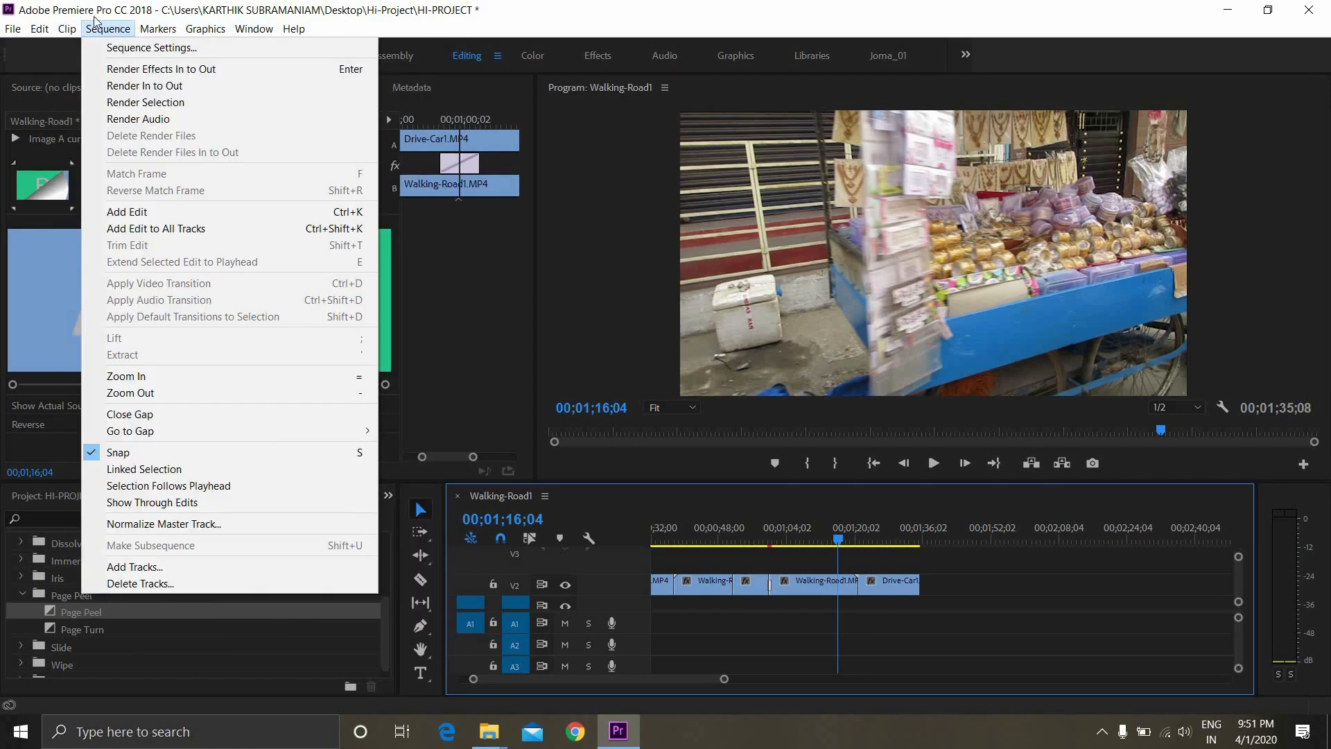
{"action": "mouse_move", "coordinate": [10, 24]}
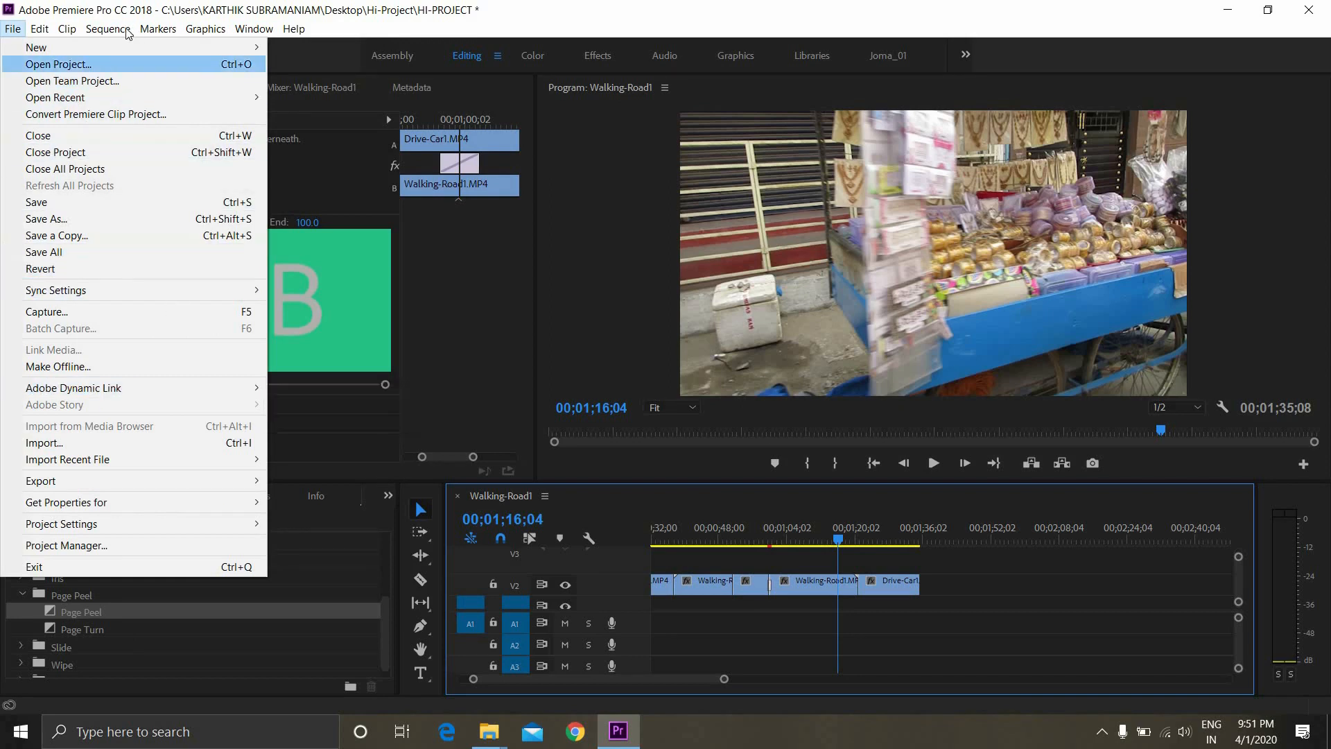
{"action": "mouse_move", "coordinate": [107, 29]}
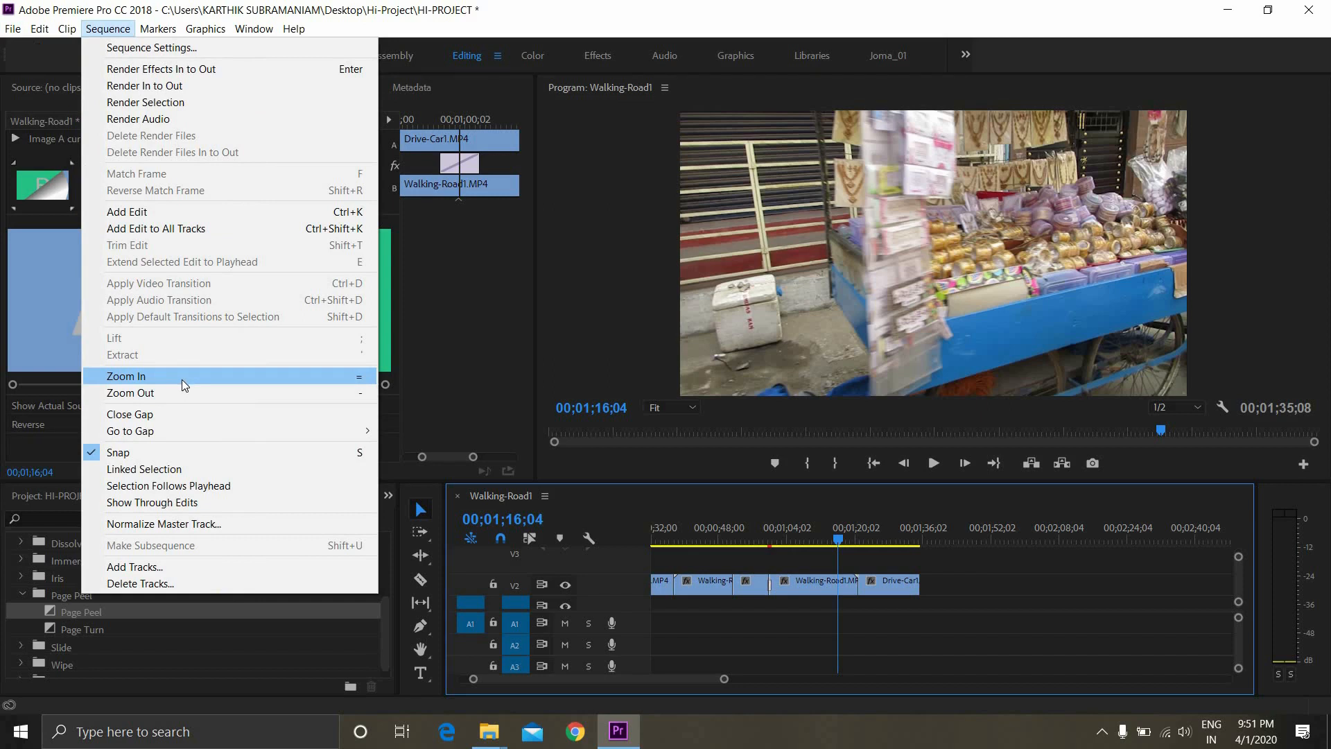
{"action": "left_click", "coordinate": [552, 321]}
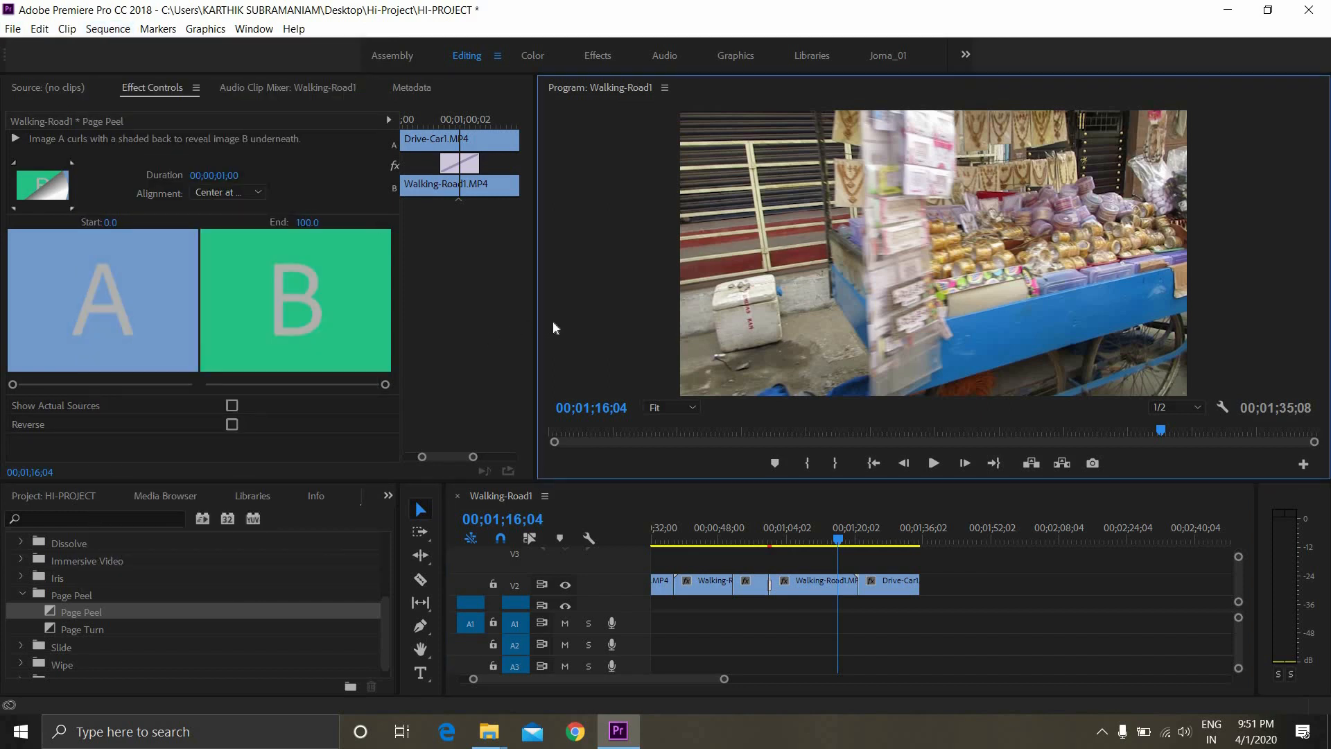